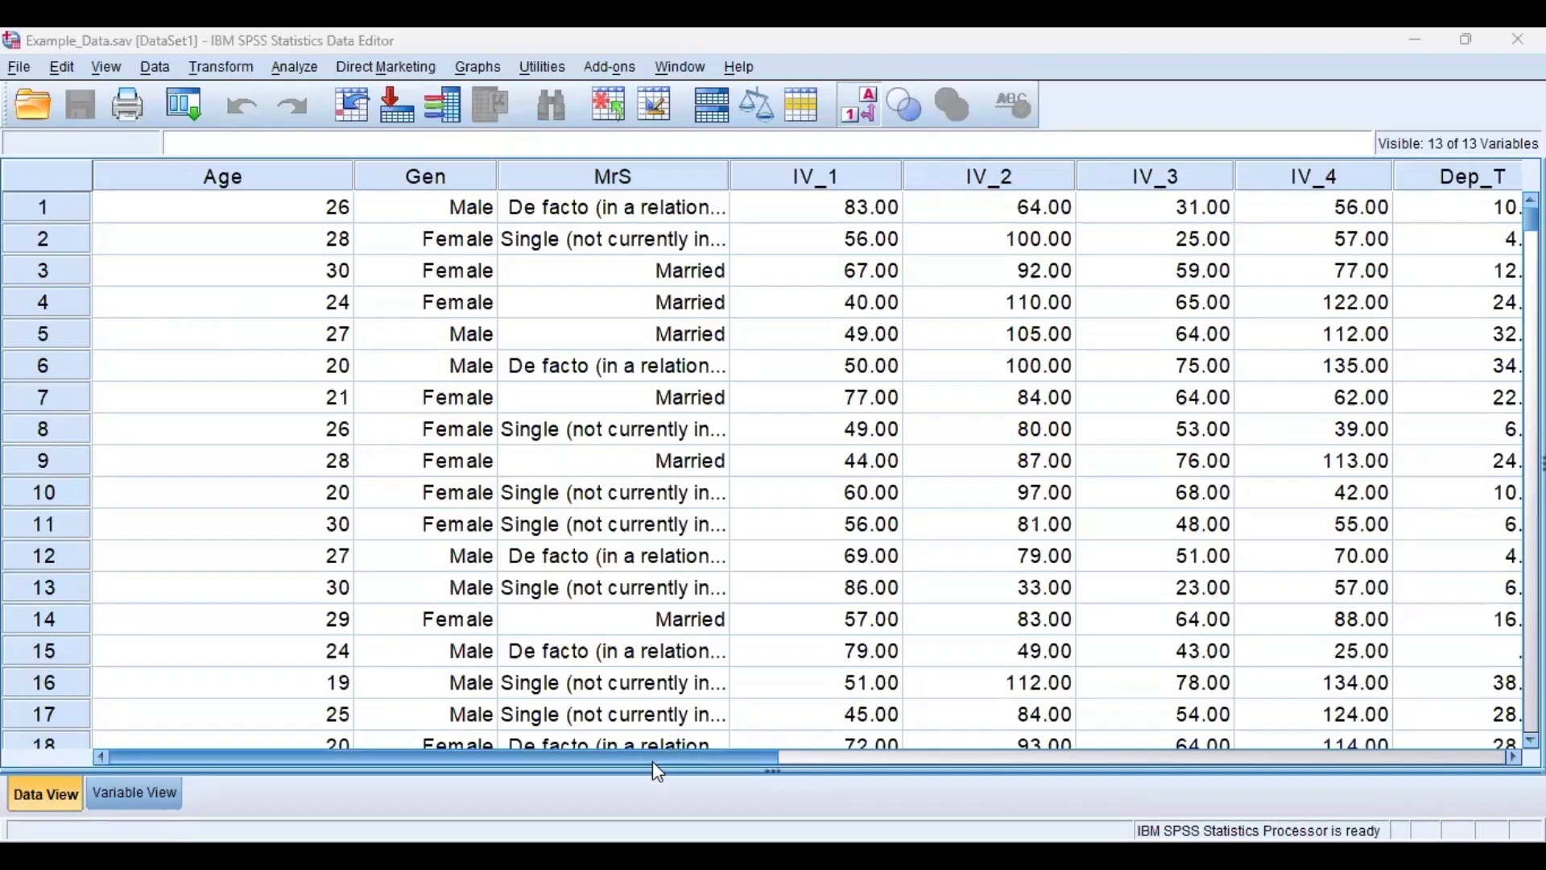
left_click_drag(652, 761, 1062, 797)
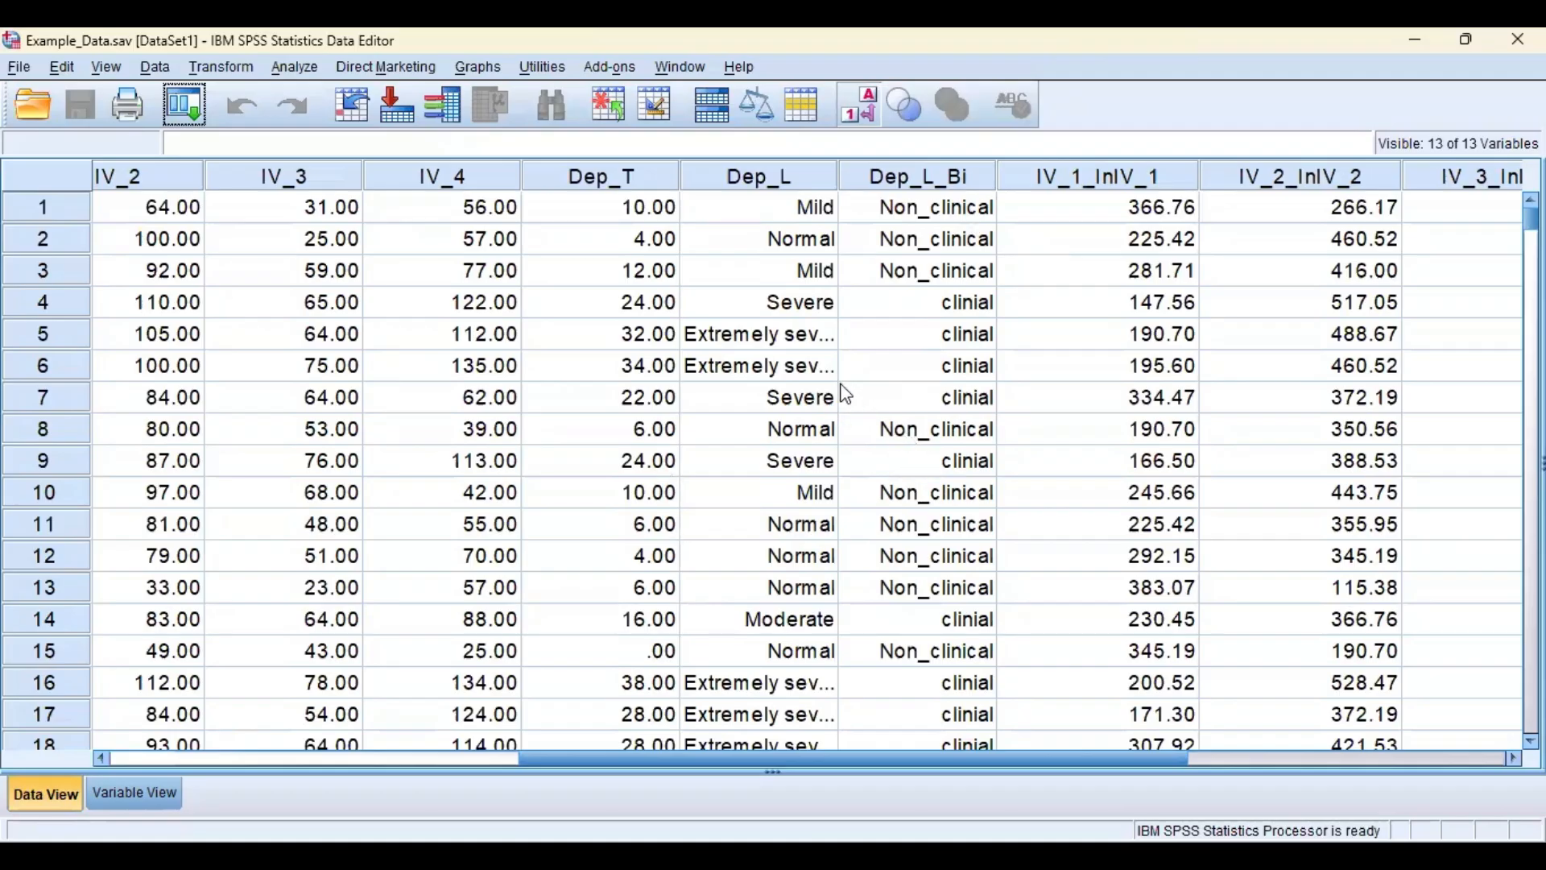
left_click_drag(973, 761, 942, 765)
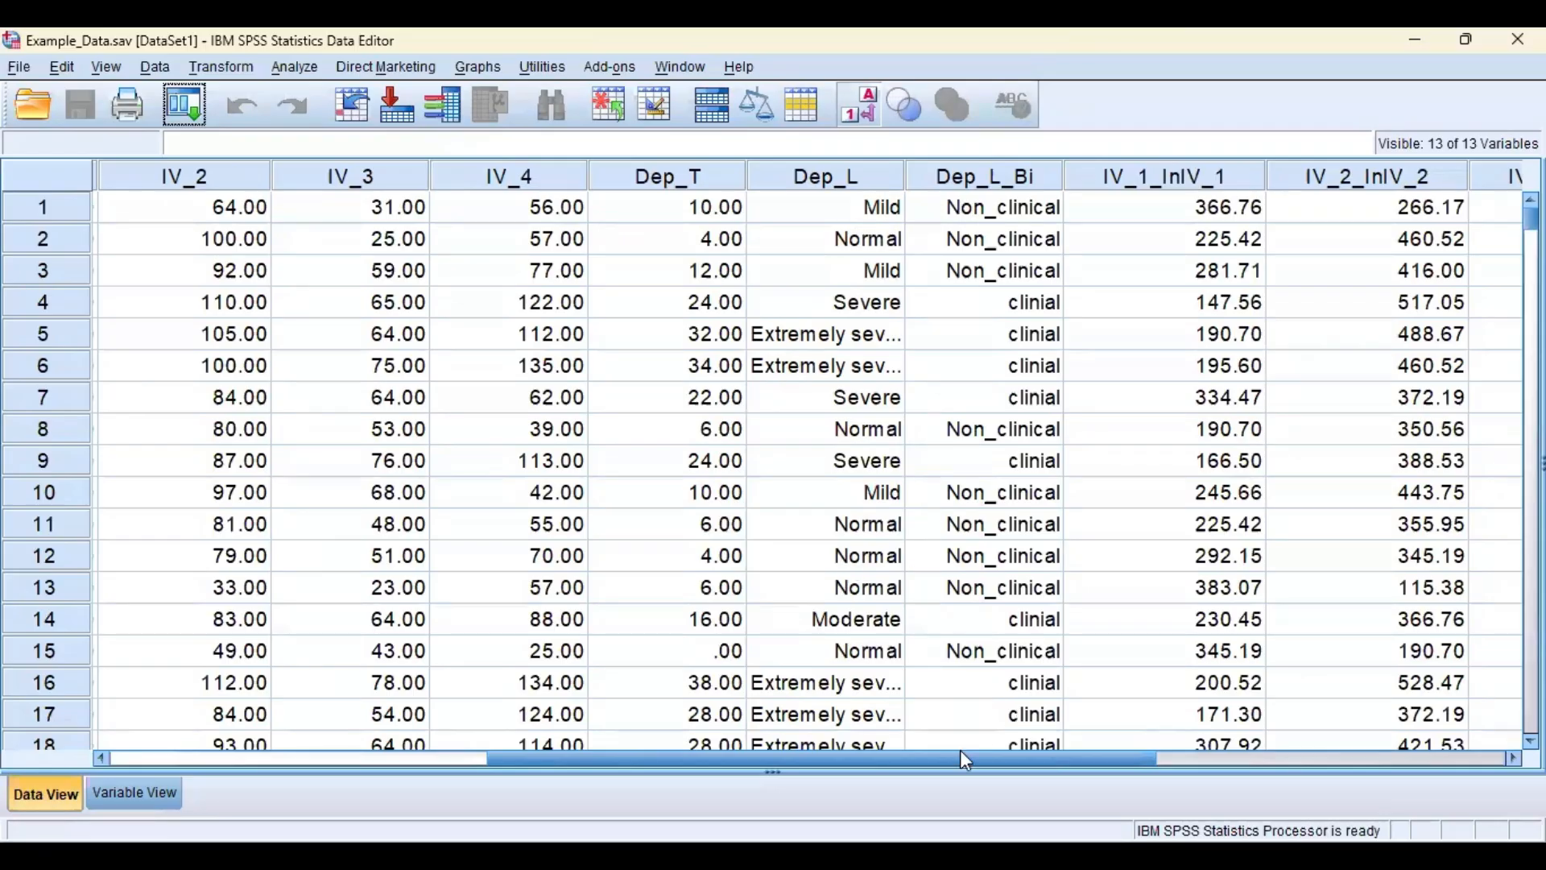
left_click_drag(886, 759, 728, 758)
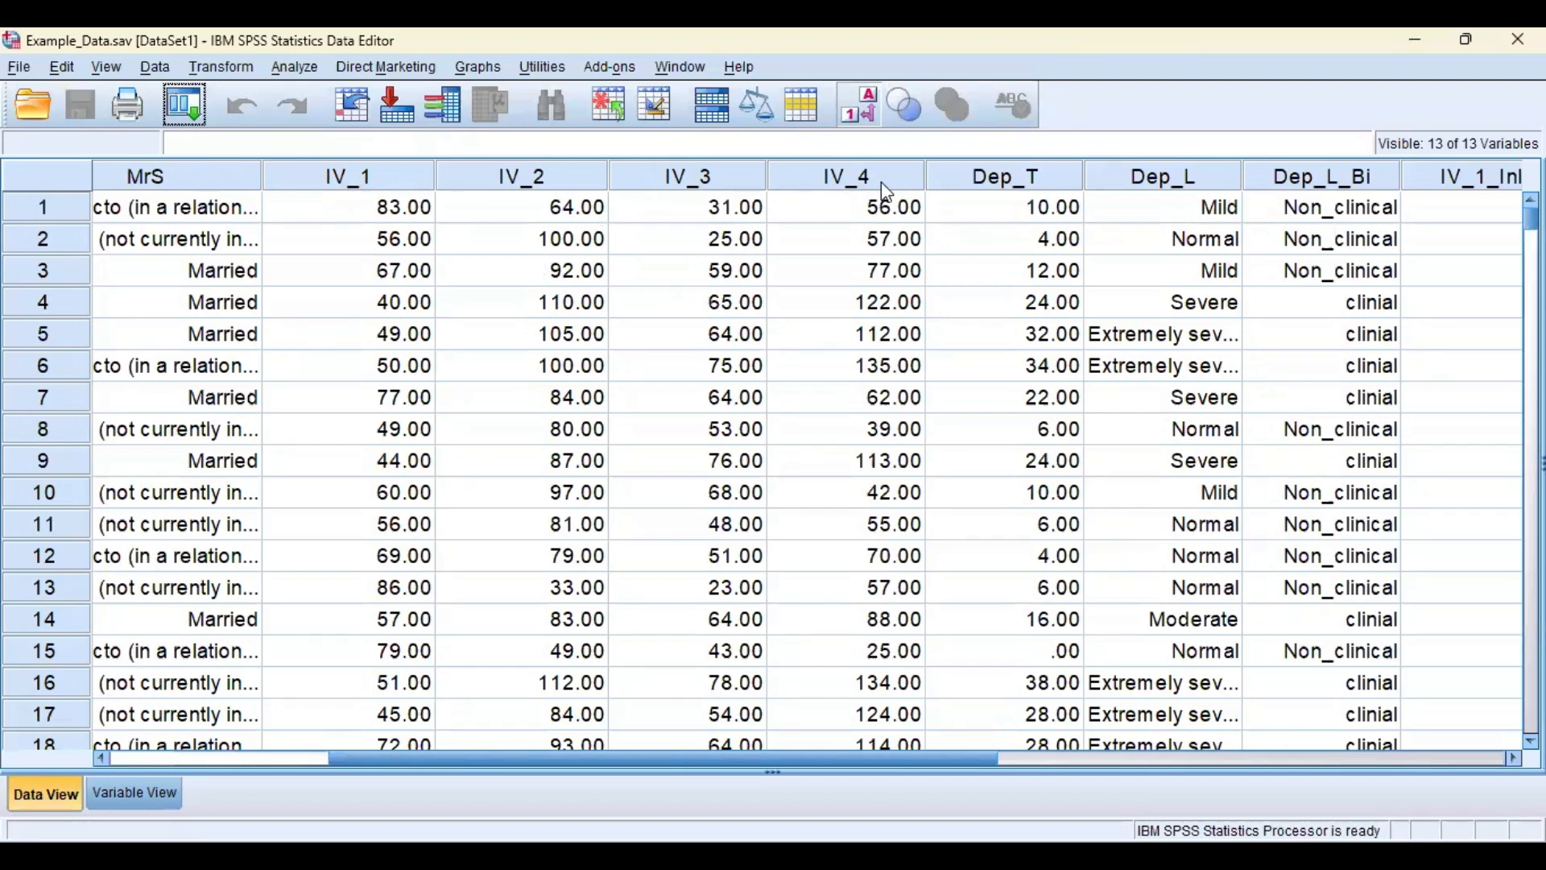
left_click(296, 67)
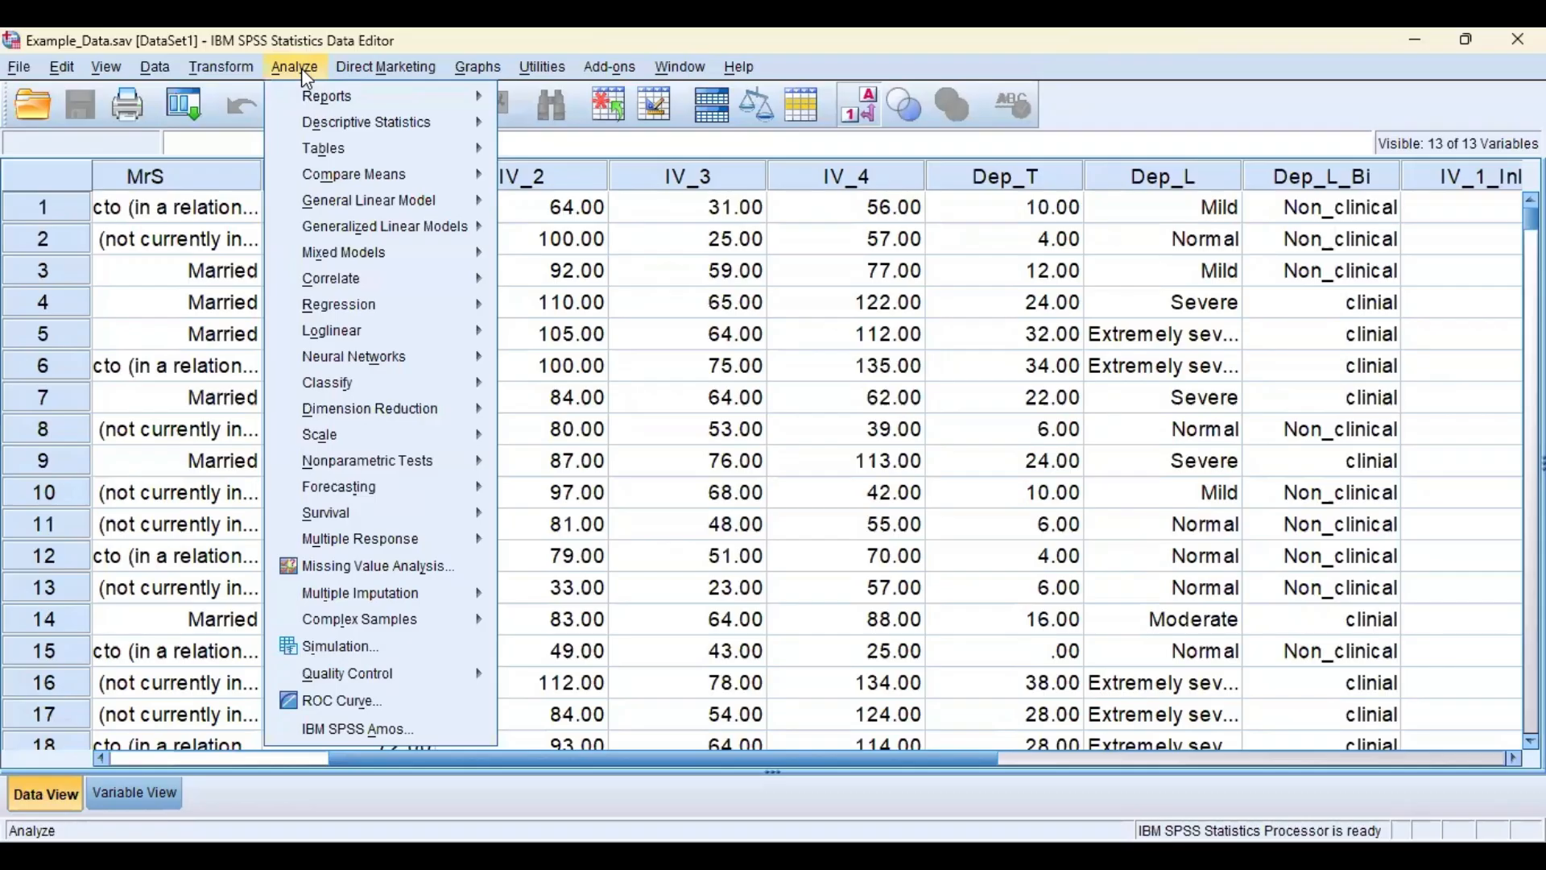
mouse_move(370, 279)
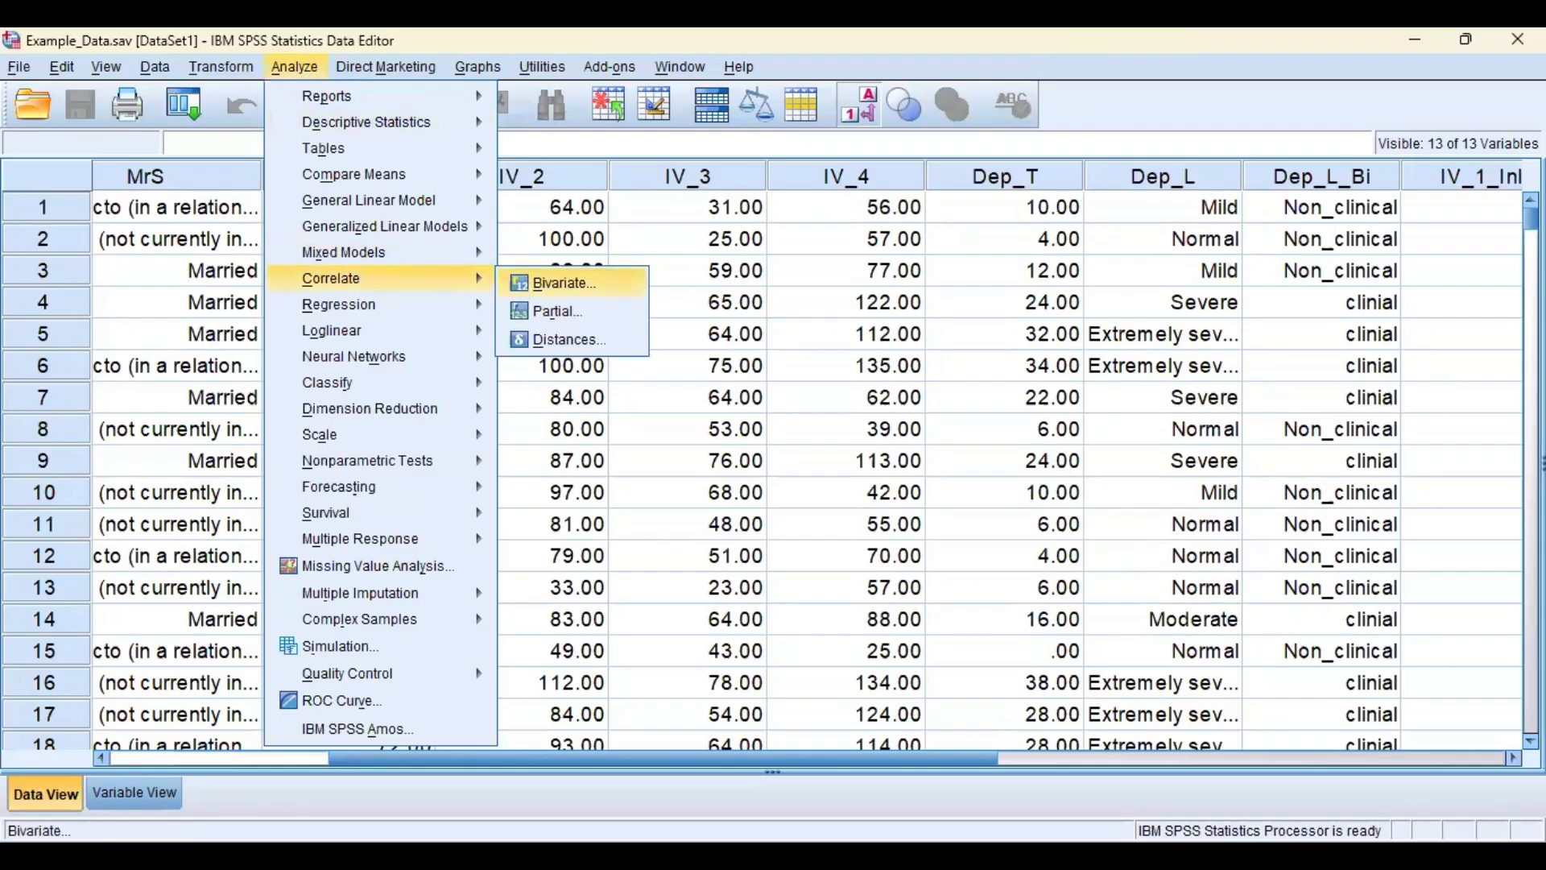
left_click(517, 285)
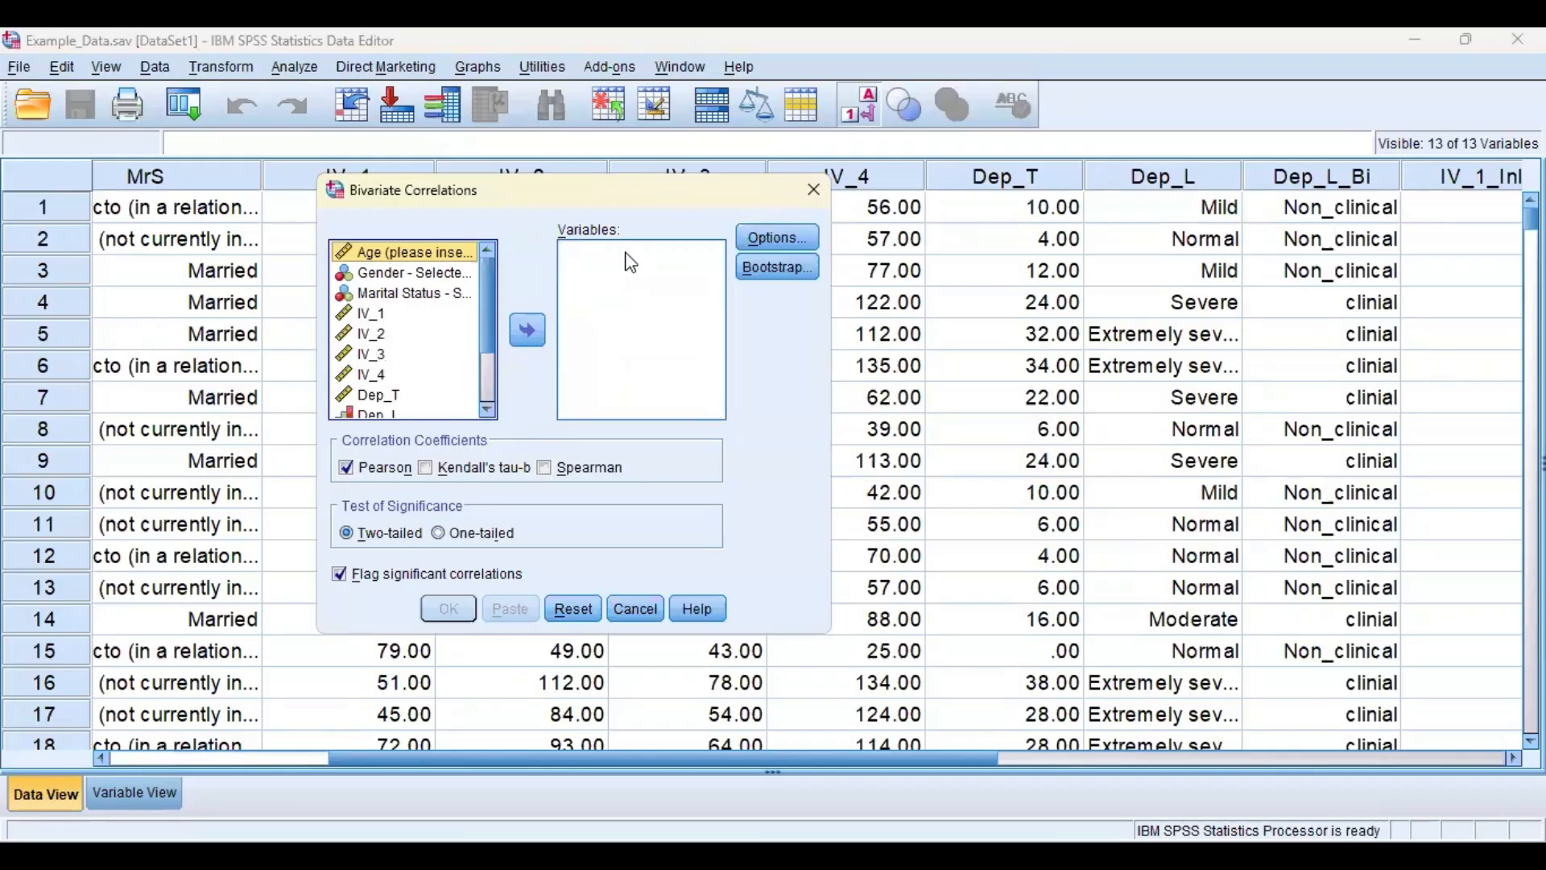
left_click(818, 188)
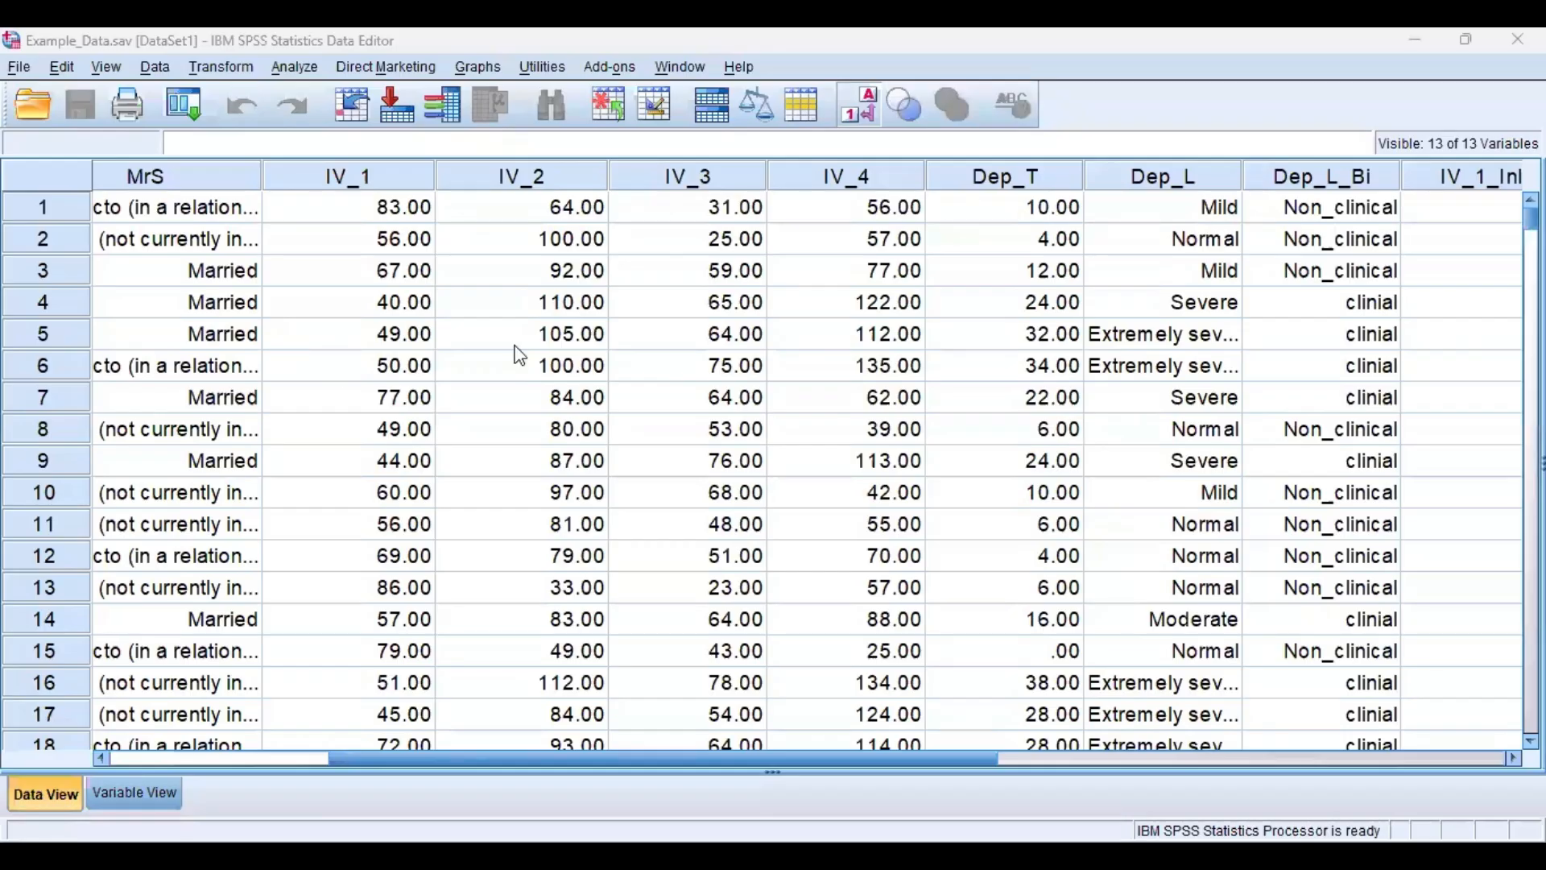
- Start computing a new variable and name the target variable IV_4_InIV_4
left_click(246, 71)
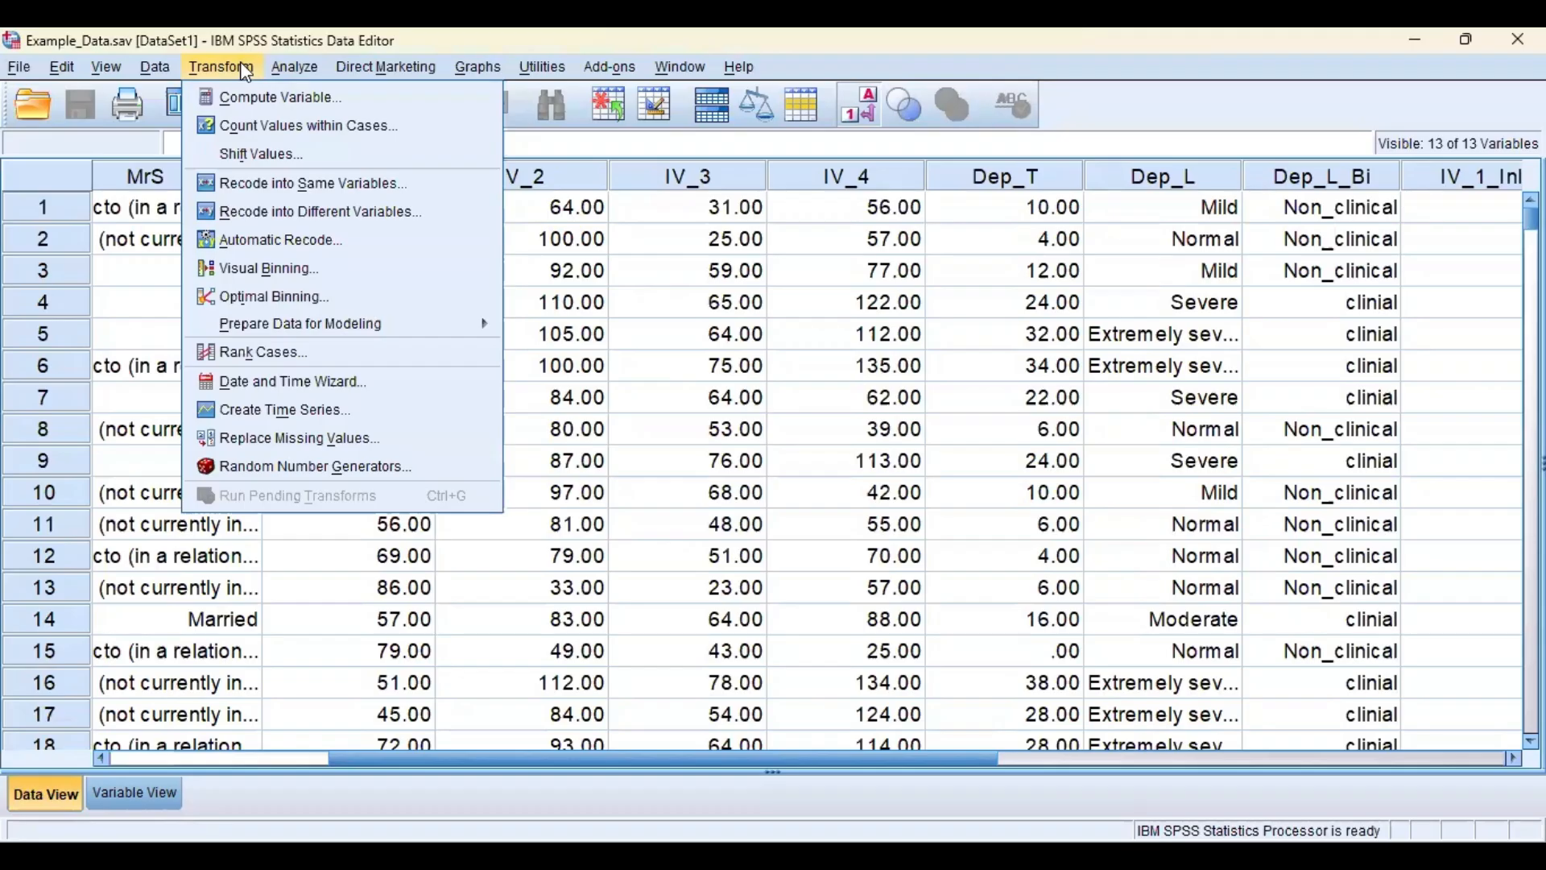
left_click(257, 105)
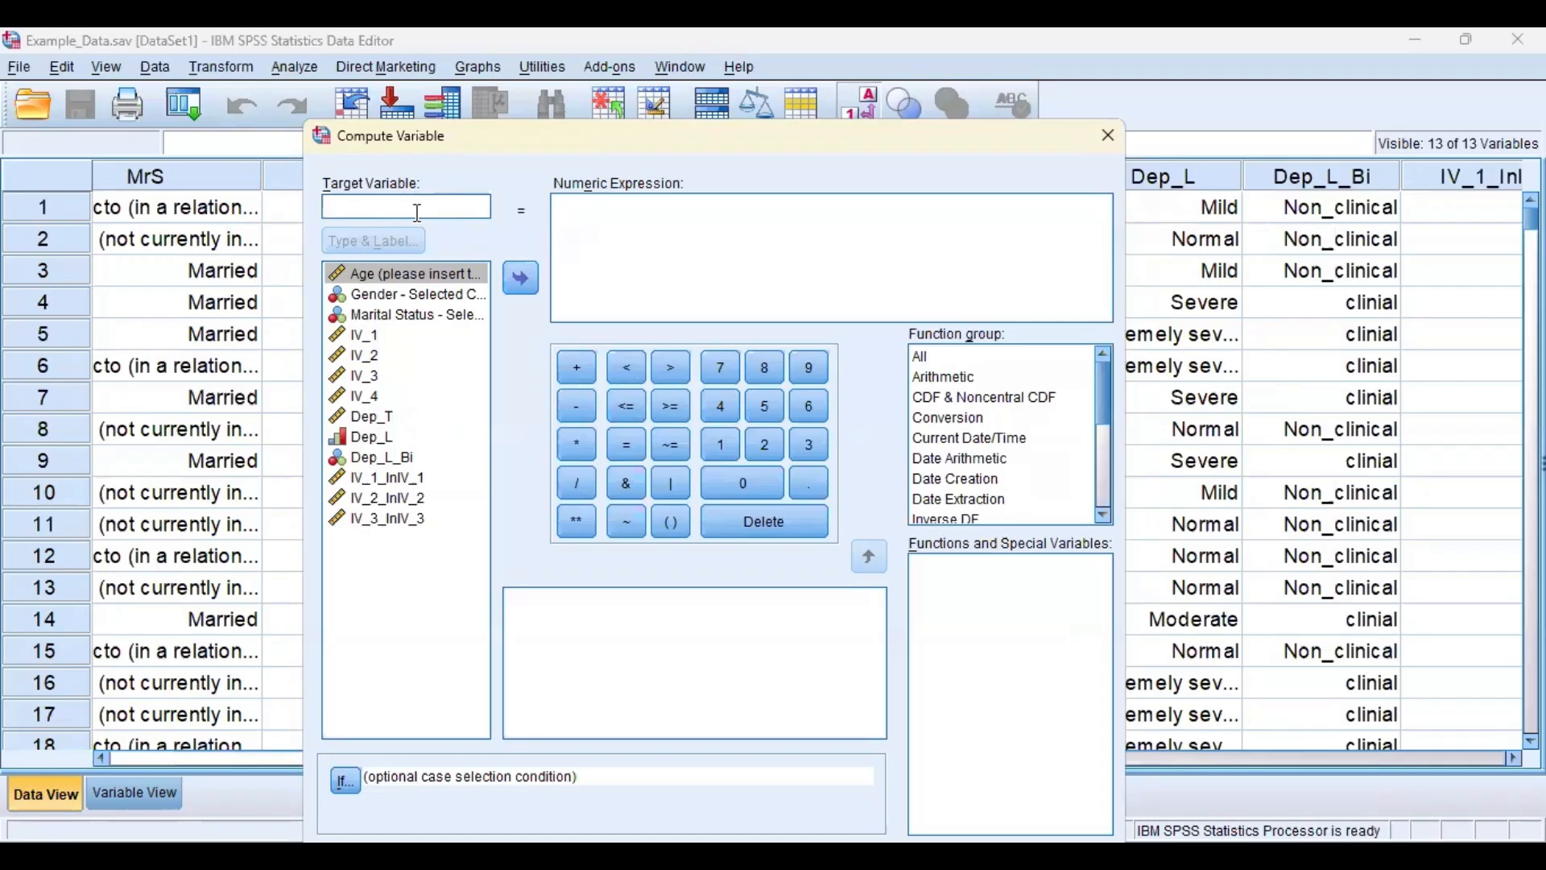
left_click(371, 400)
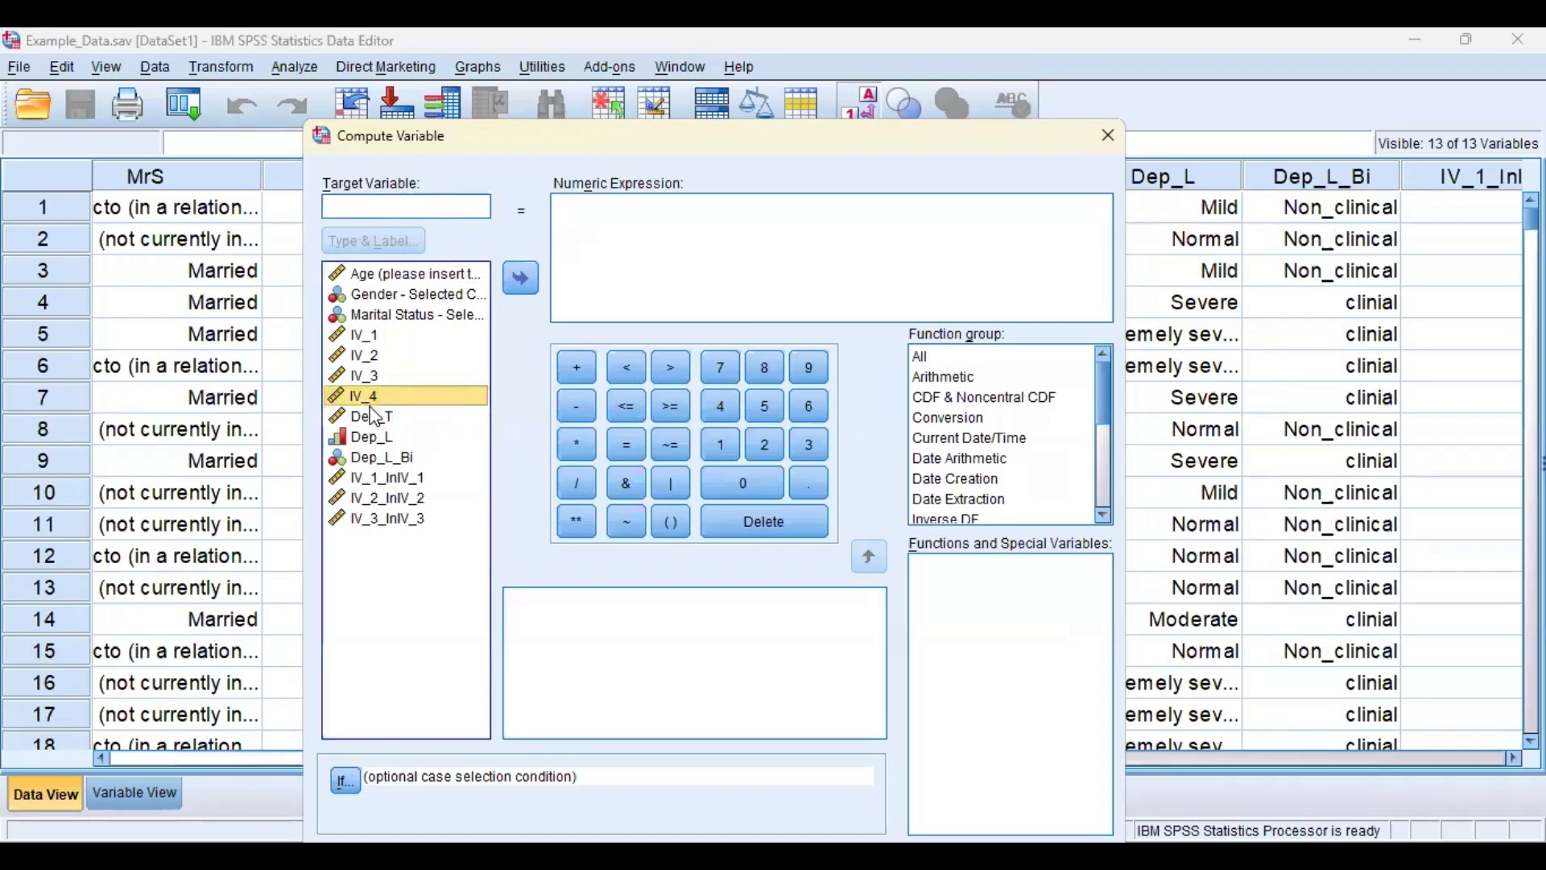
left_click(407, 211)
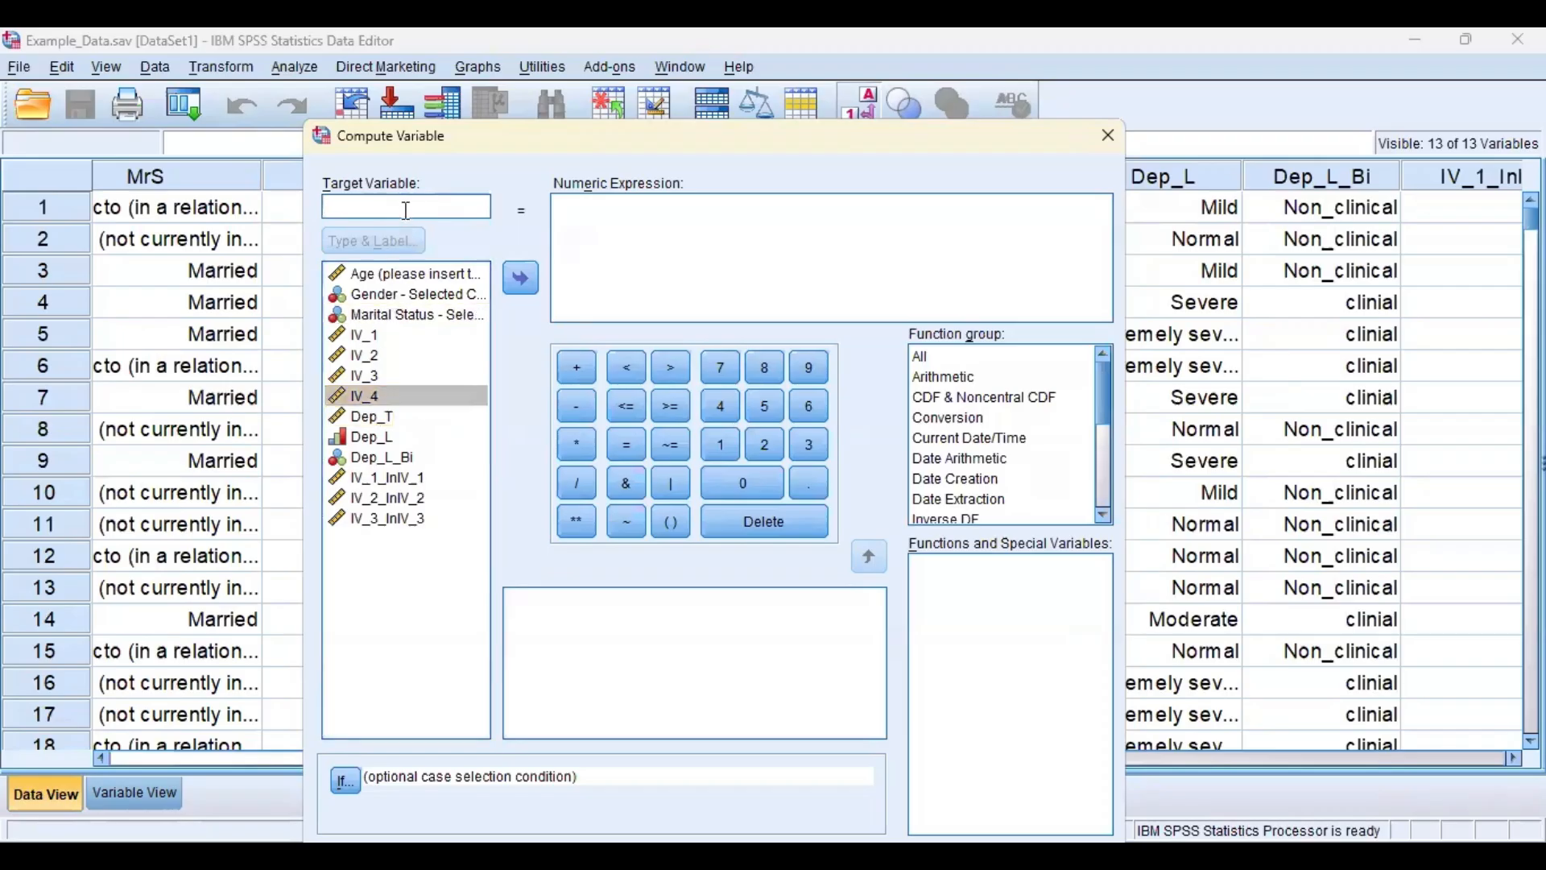
type("IV_")
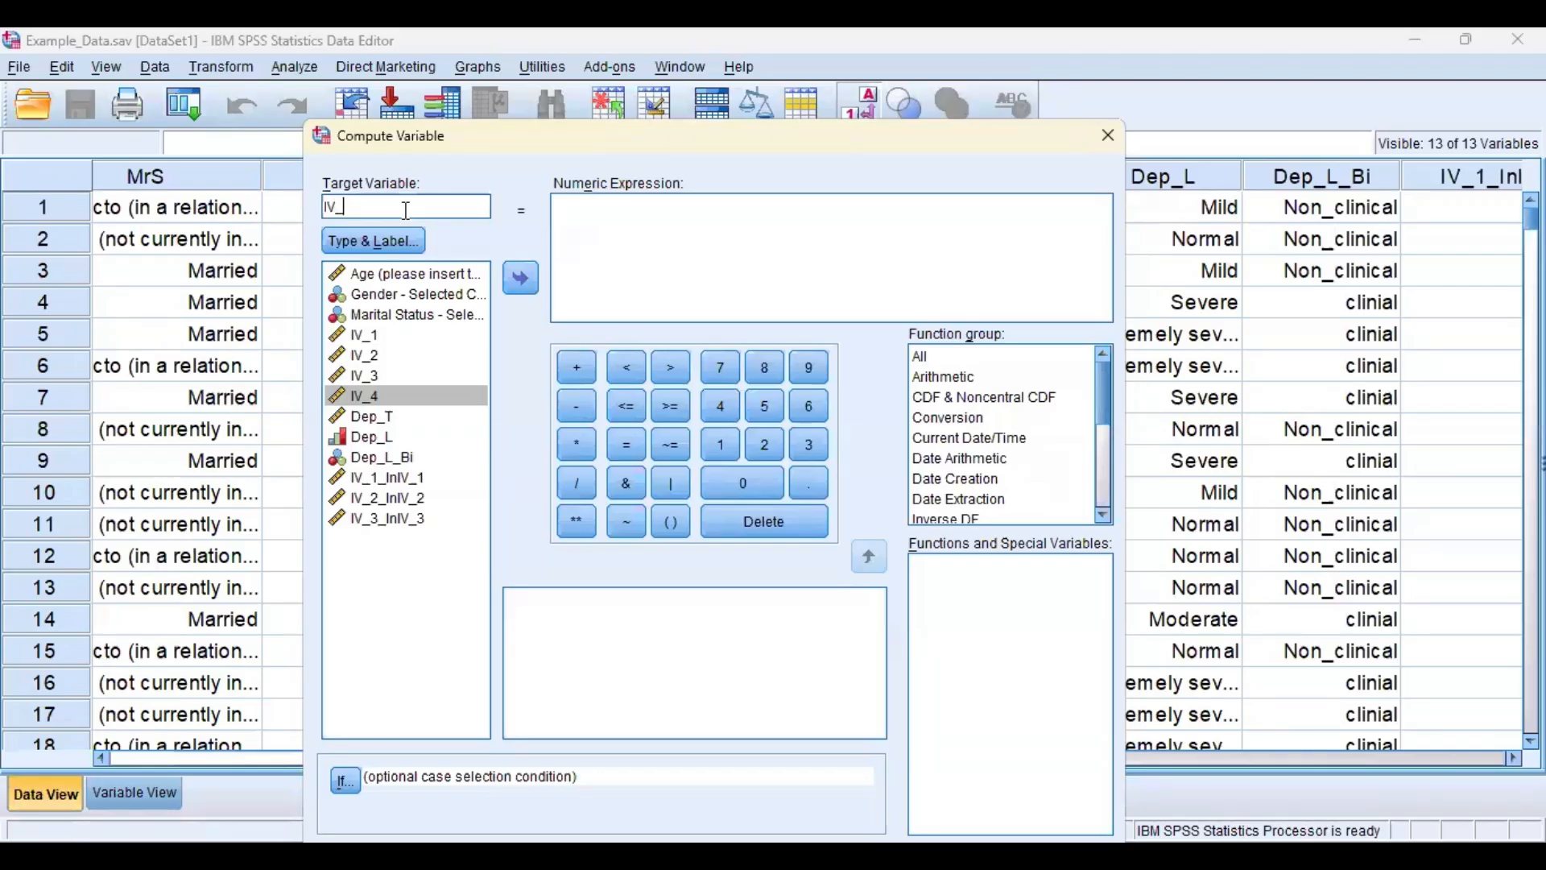
type("4_Inl")
type("V")
type("_3")
key("BackSpace")
type("4")
- Build the numeric expression IV_4 * LN(IV_4) for the target variable and run the computation
double_click(428, 395)
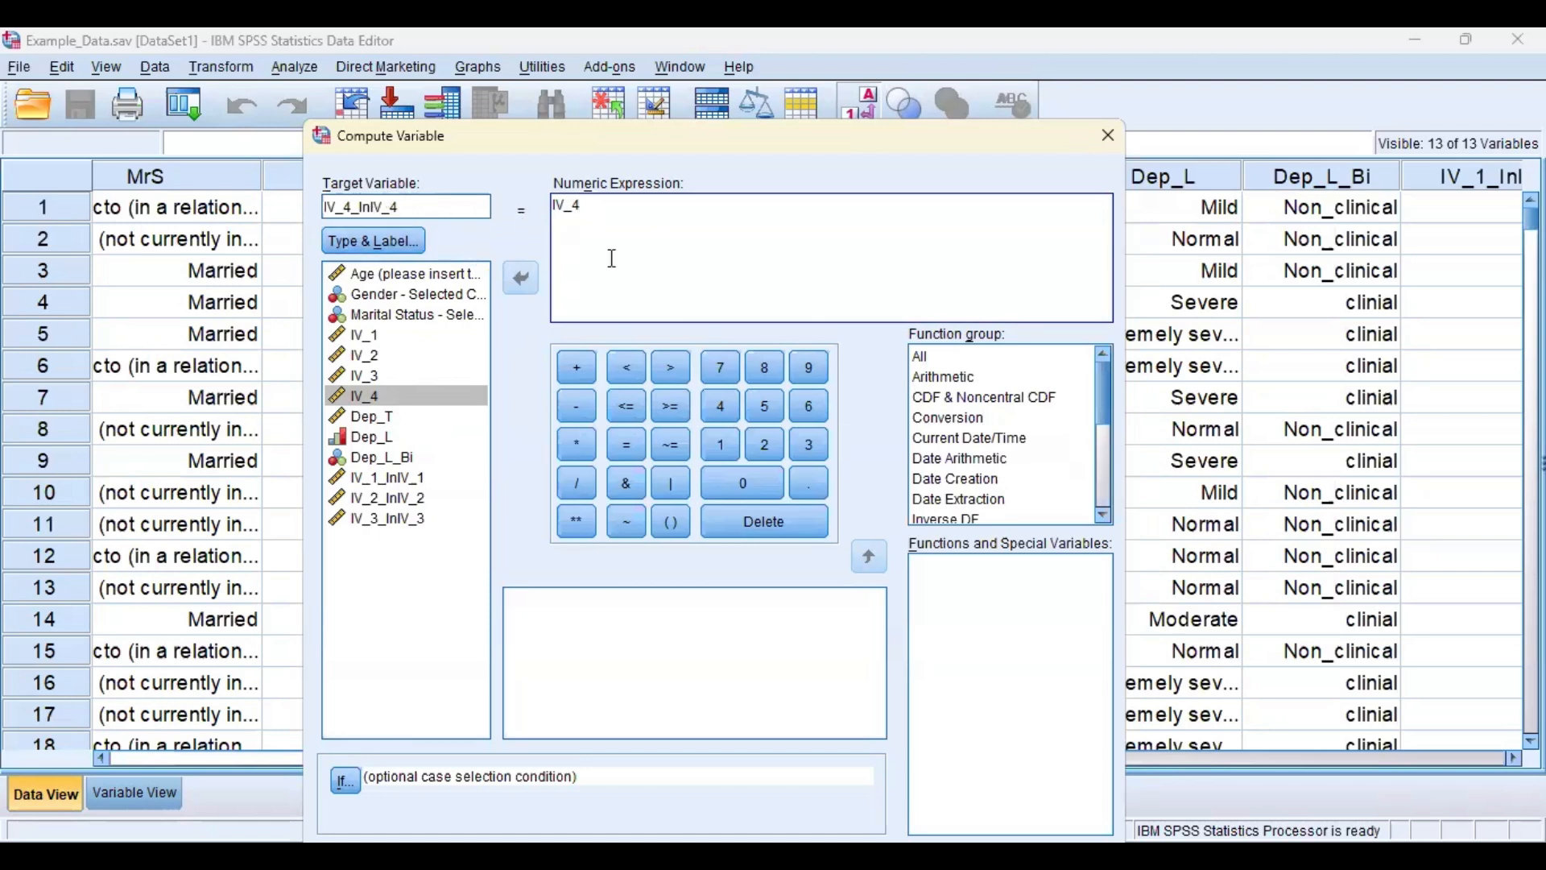
left_click(582, 443)
left_click(999, 362)
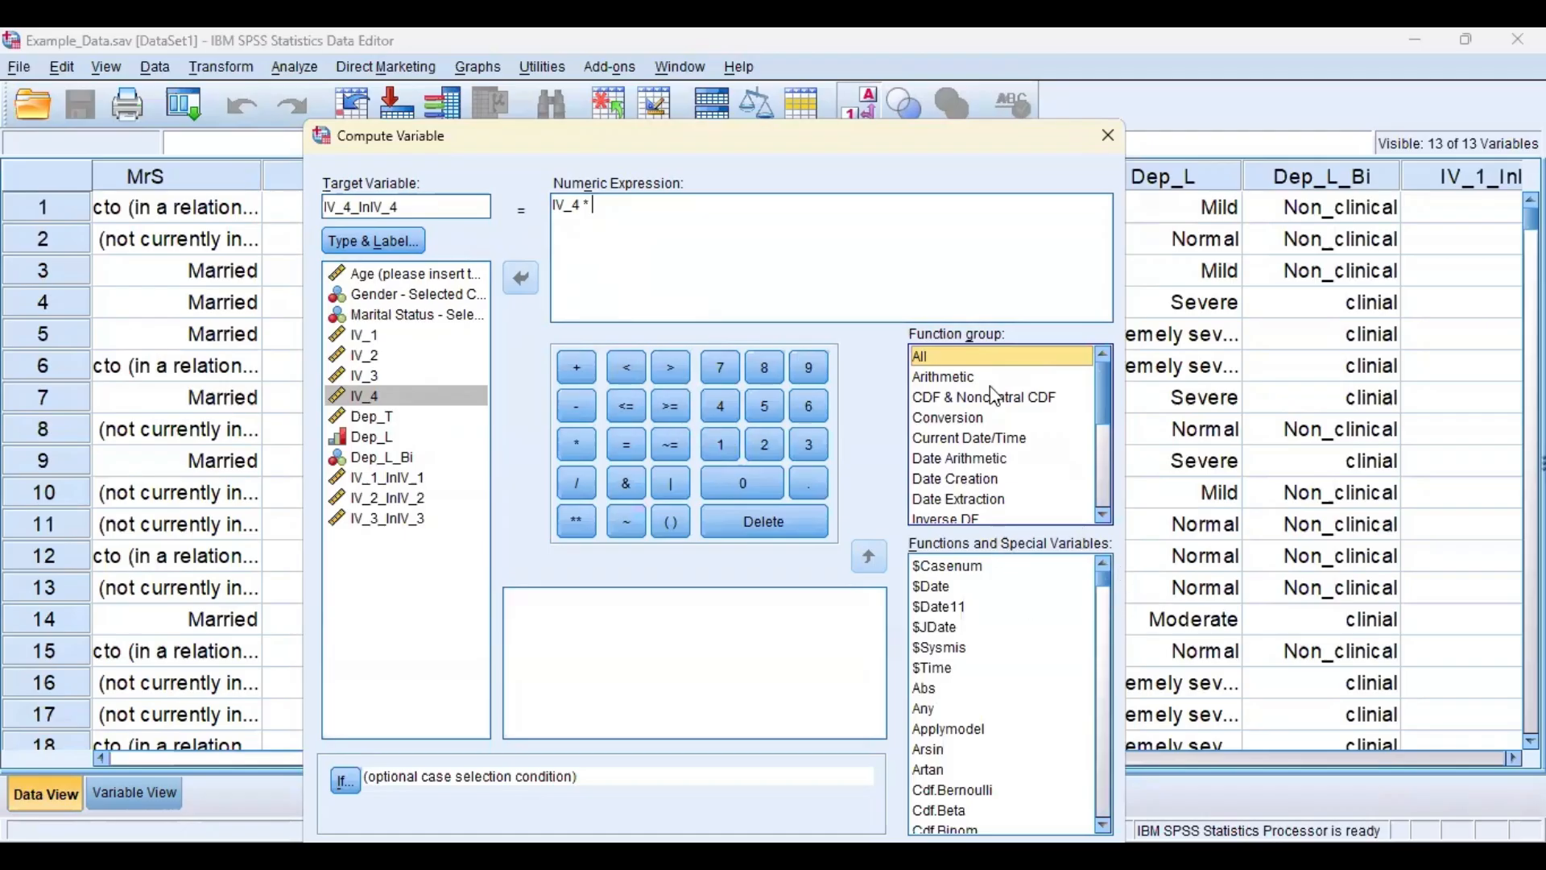
scroll(1049, 642, "down", 20)
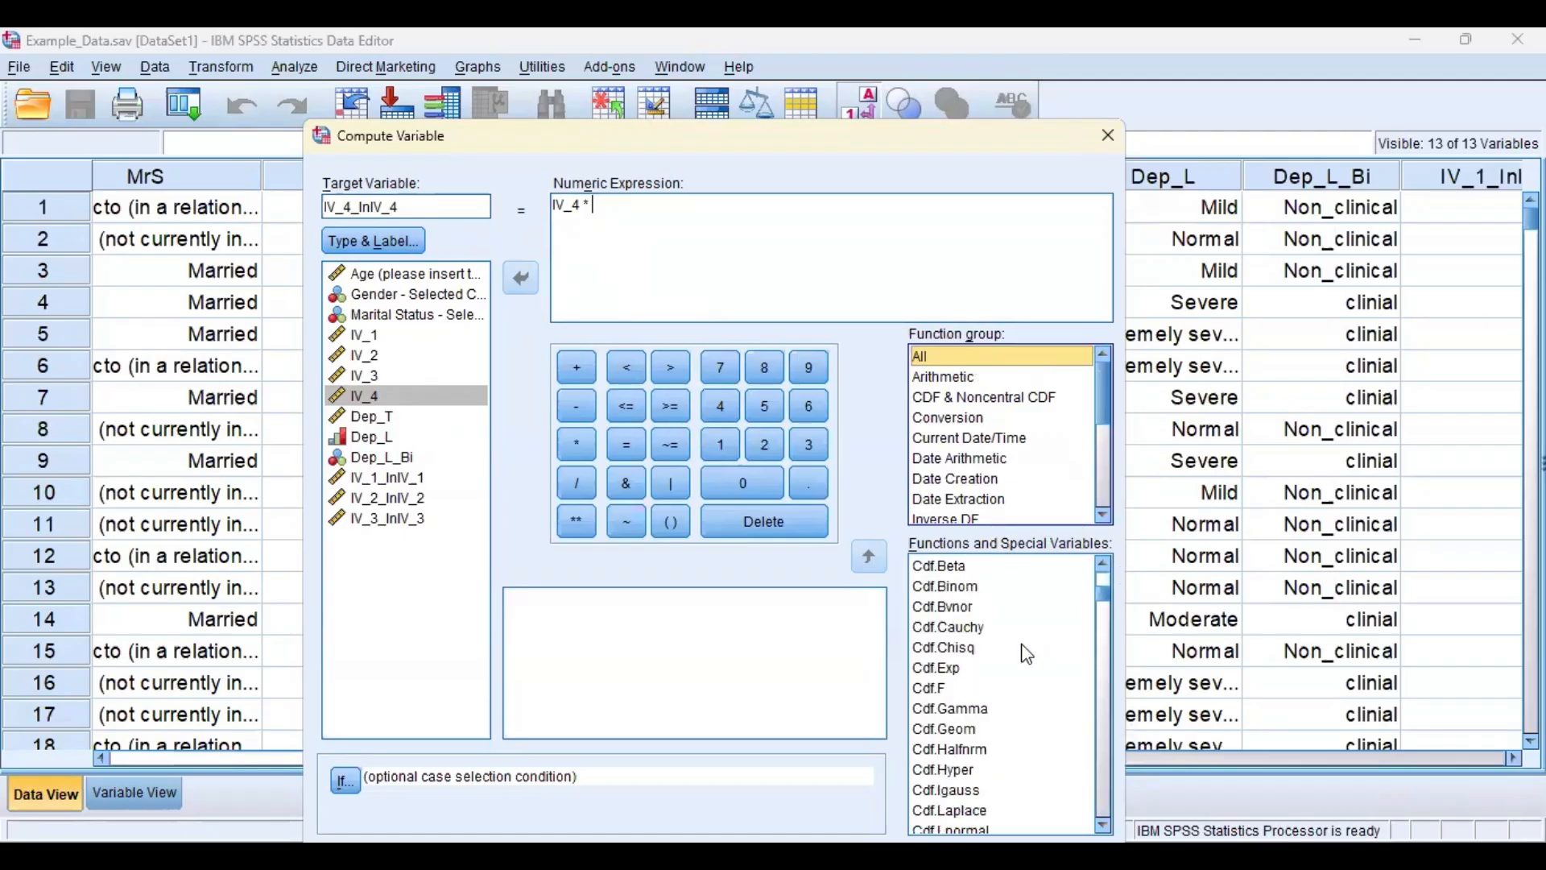
scroll(1012, 667, "down", 20)
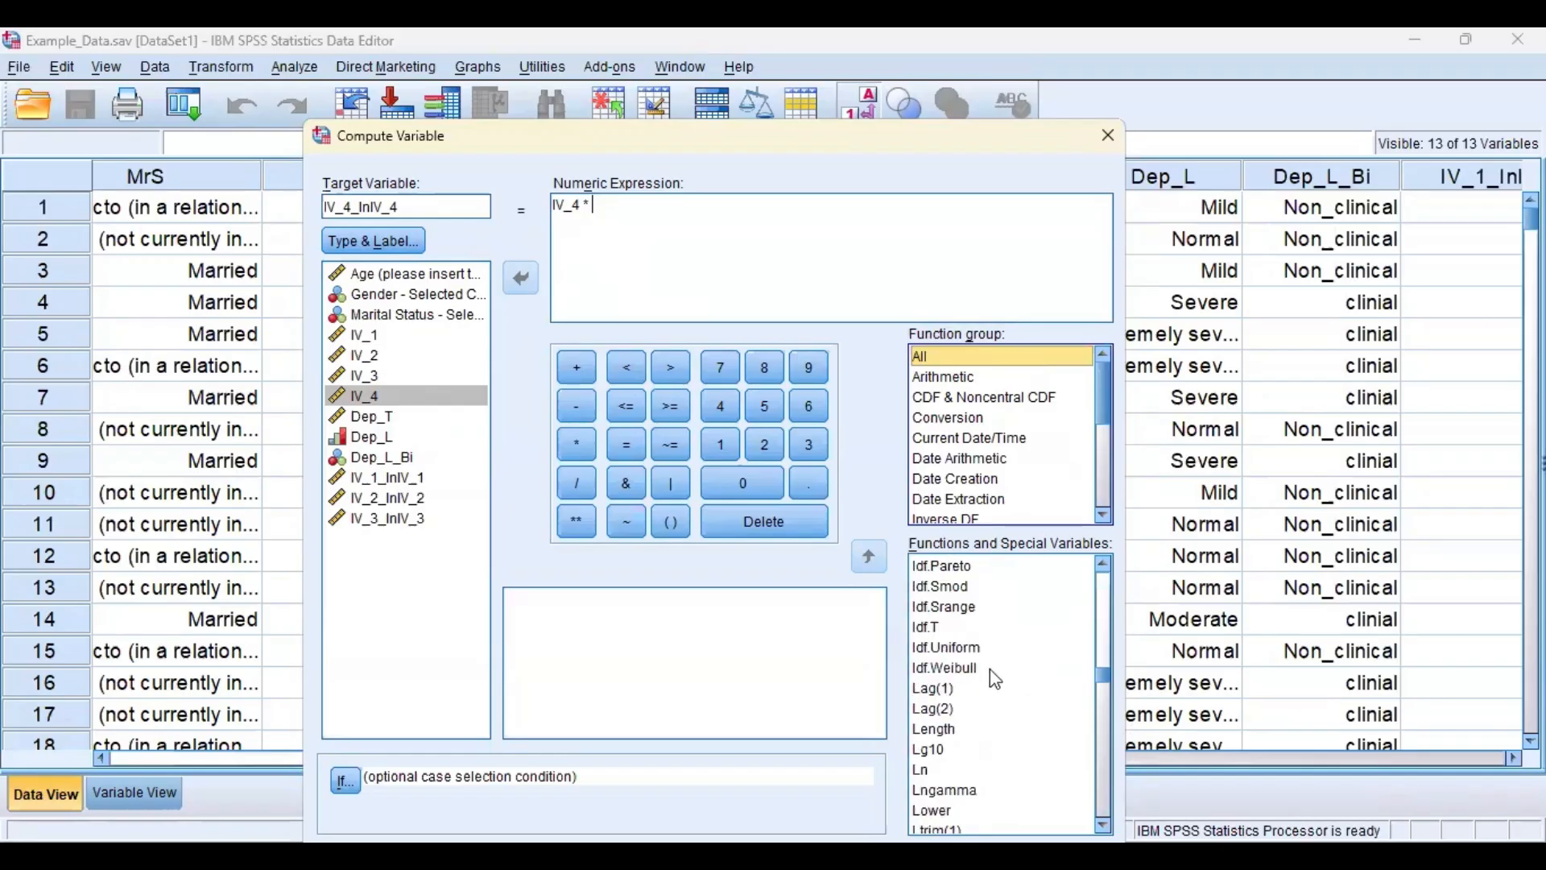
left_click(931, 769)
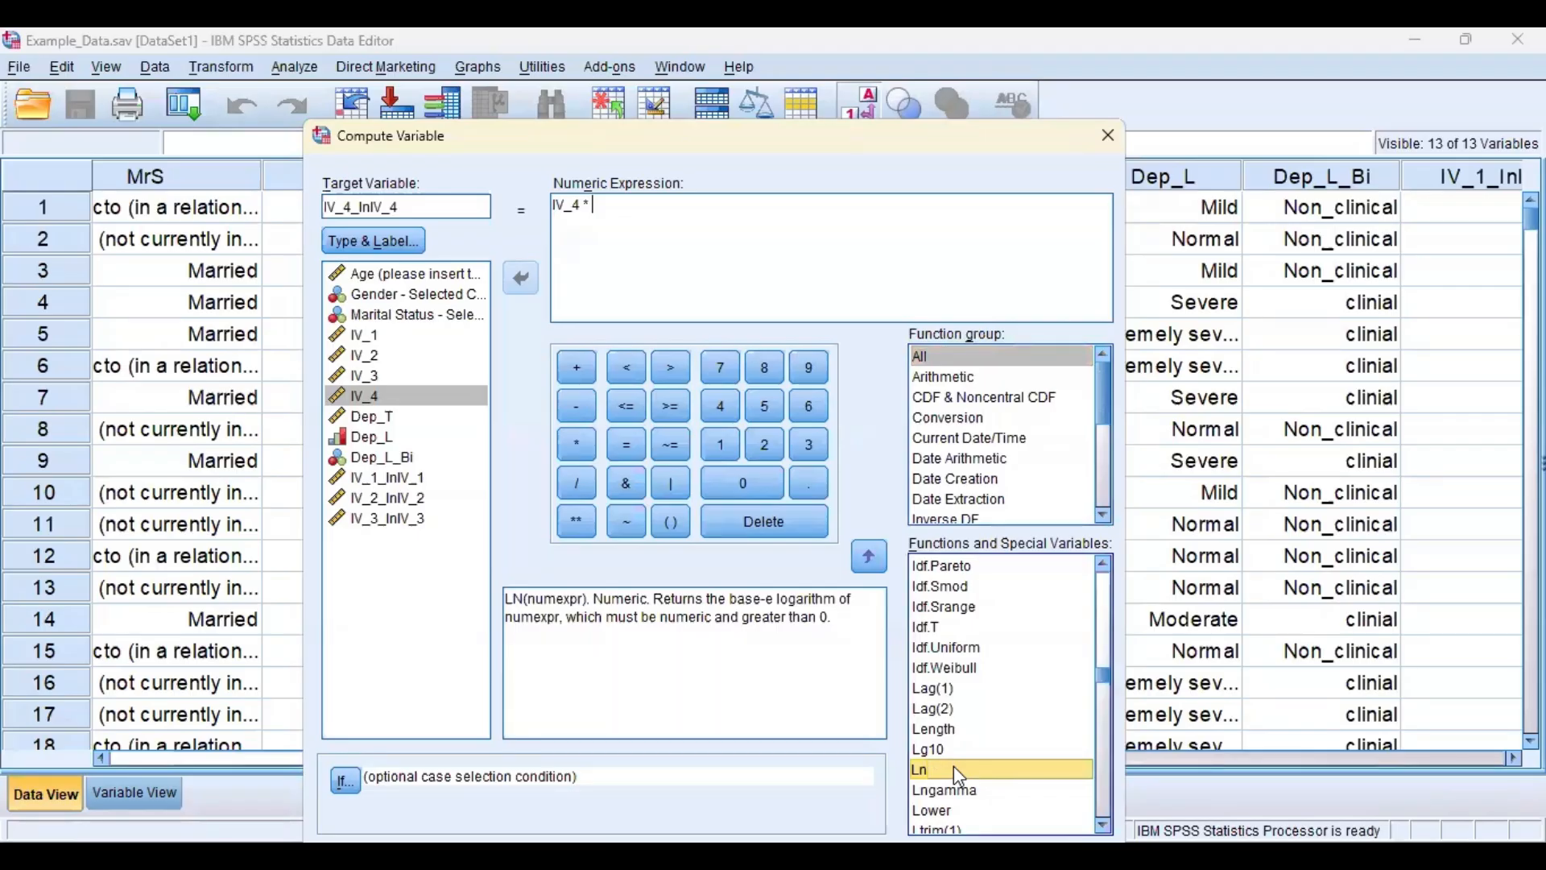
double_click(955, 769)
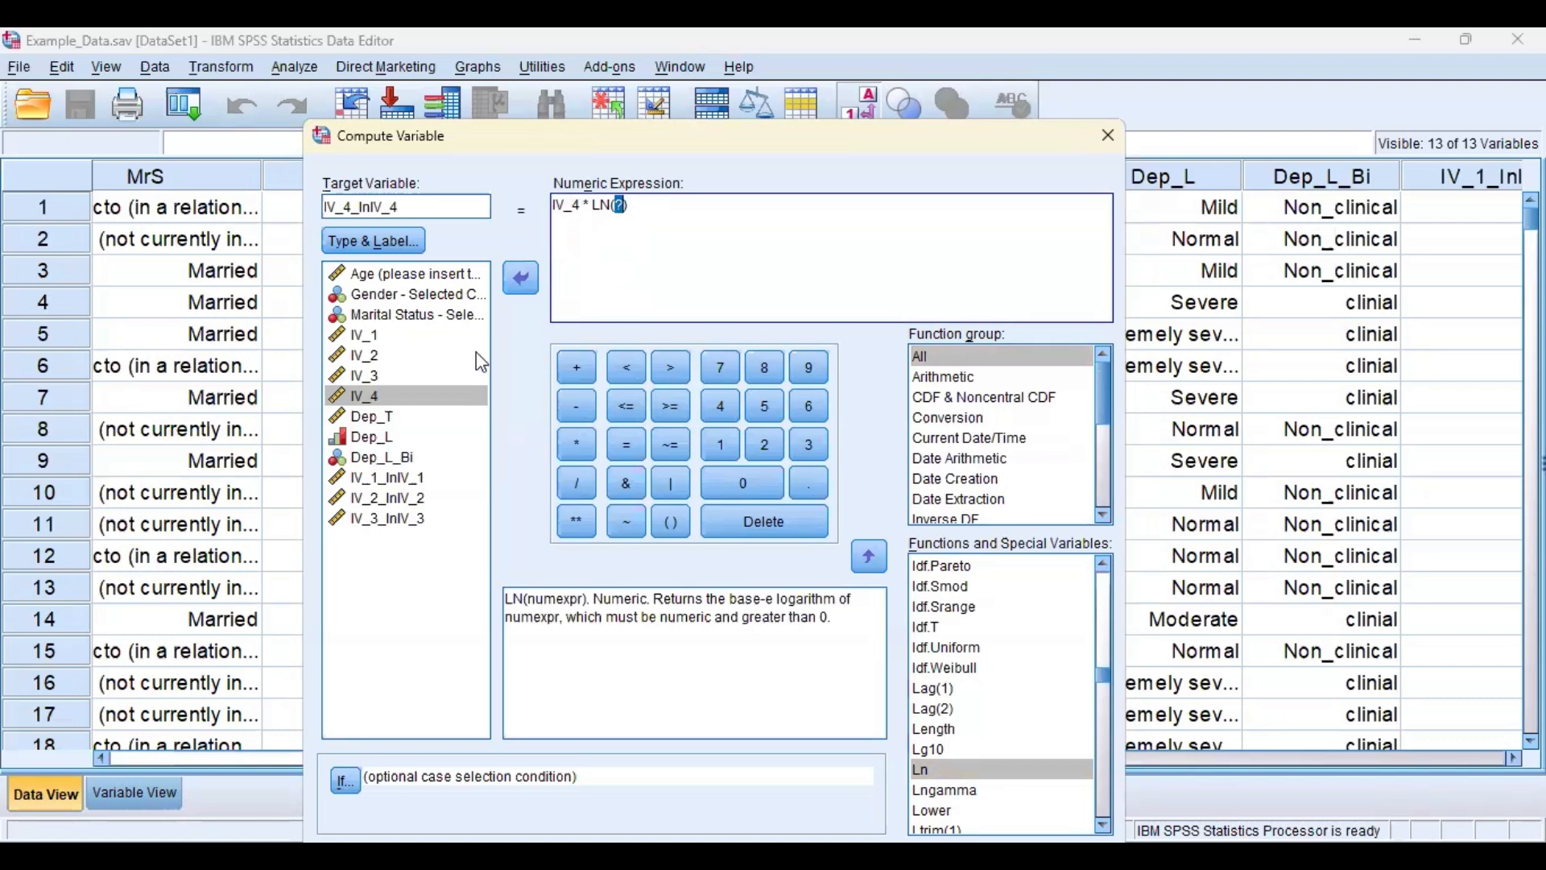
left_click(417, 395)
double_click(420, 398)
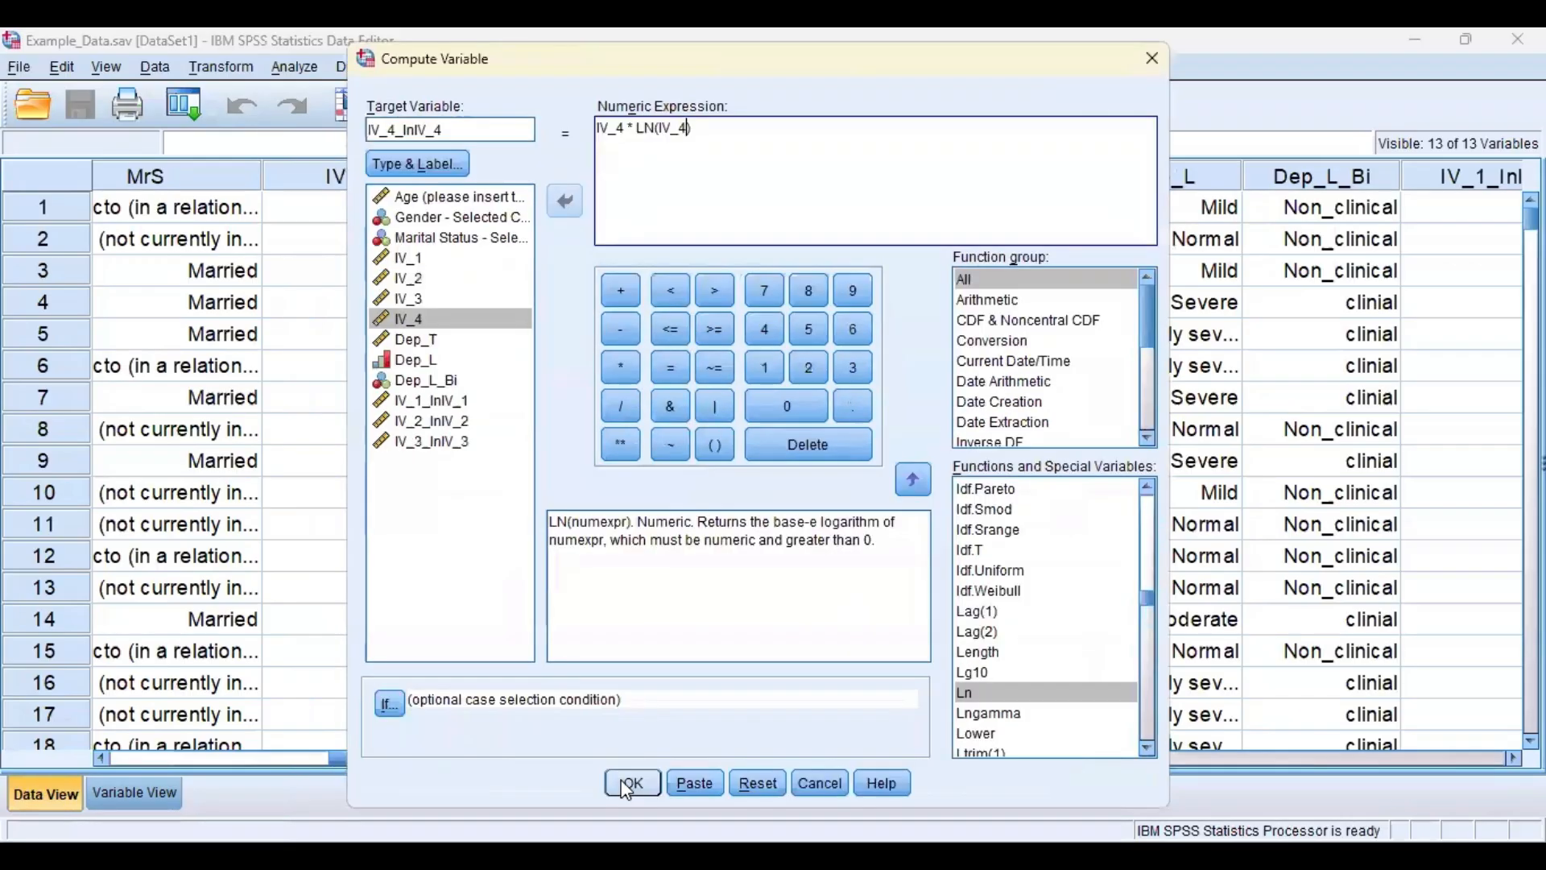
left_click(631, 780)
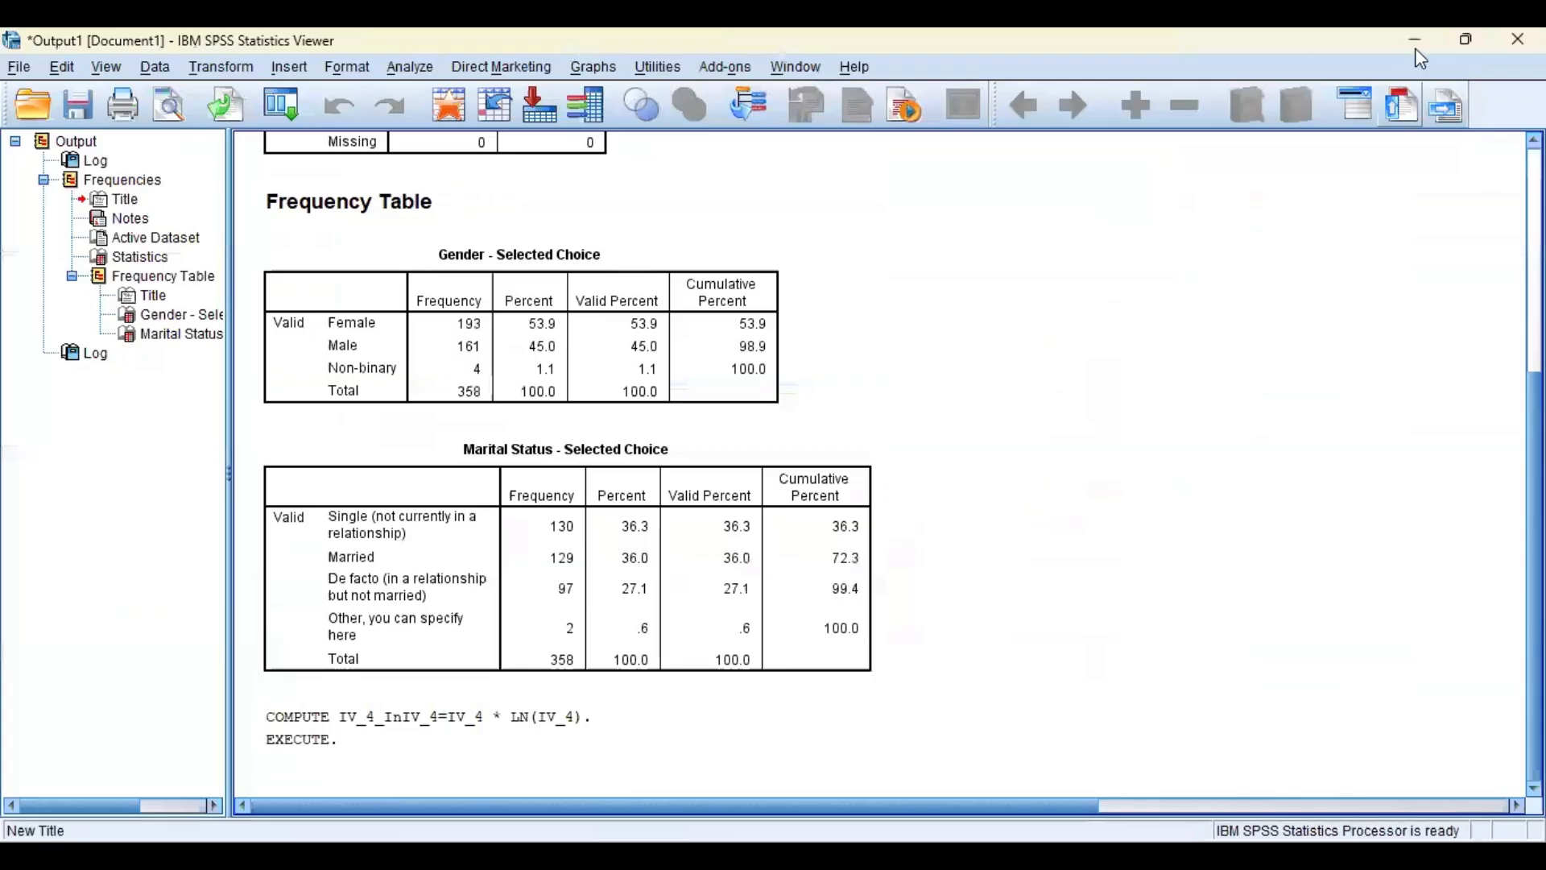
- Return from the output to the dataset and inspect the new IV_4_InIV_4 column beside the other log interaction terms
left_click(1415, 45)
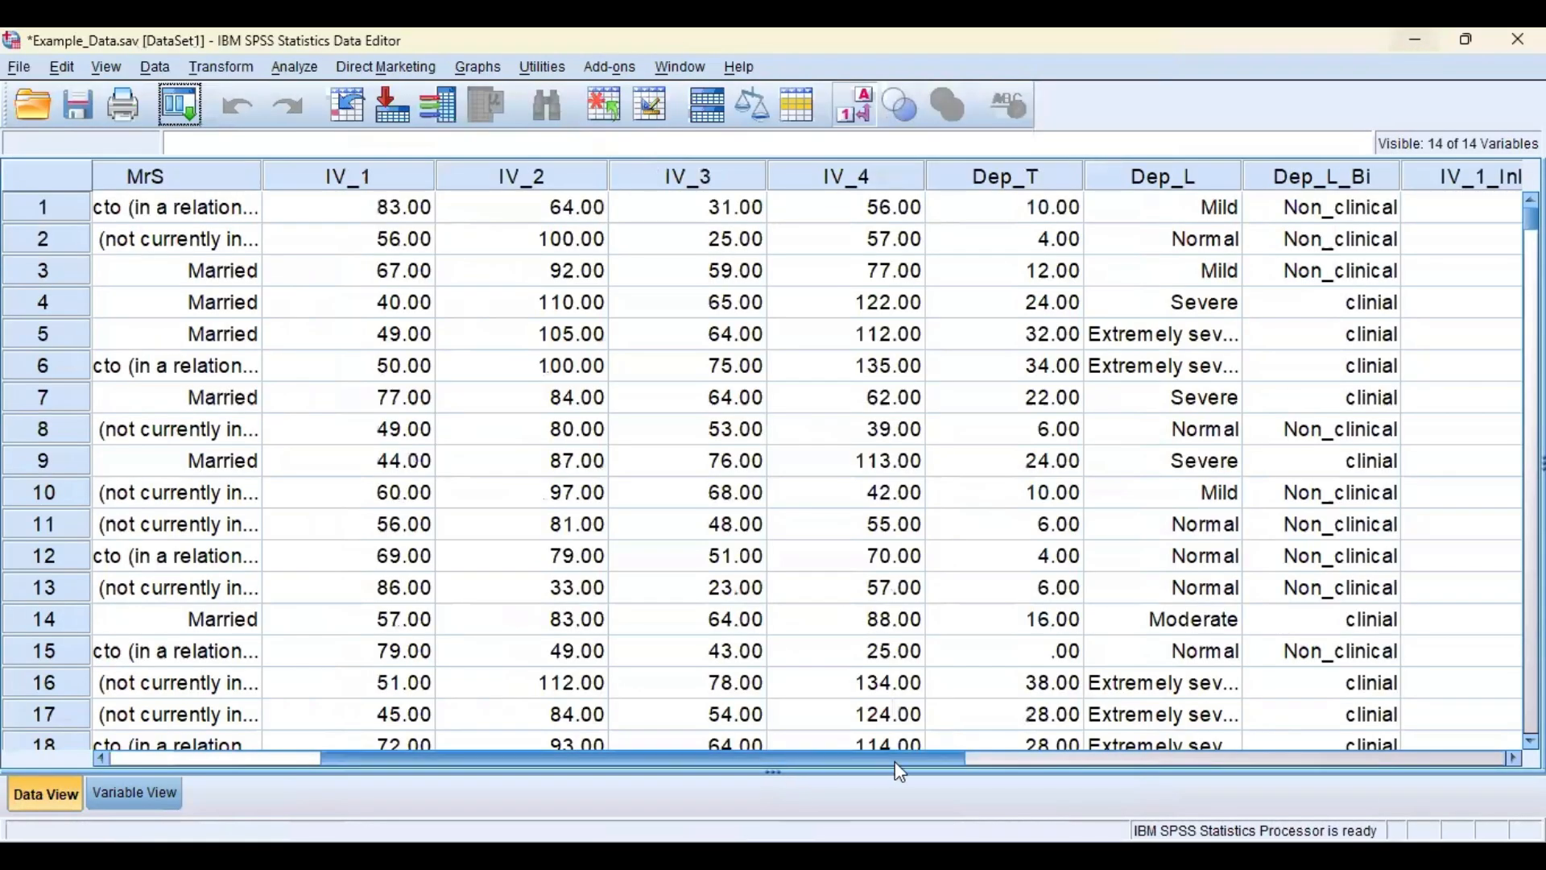
left_click_drag(895, 761, 1304, 773)
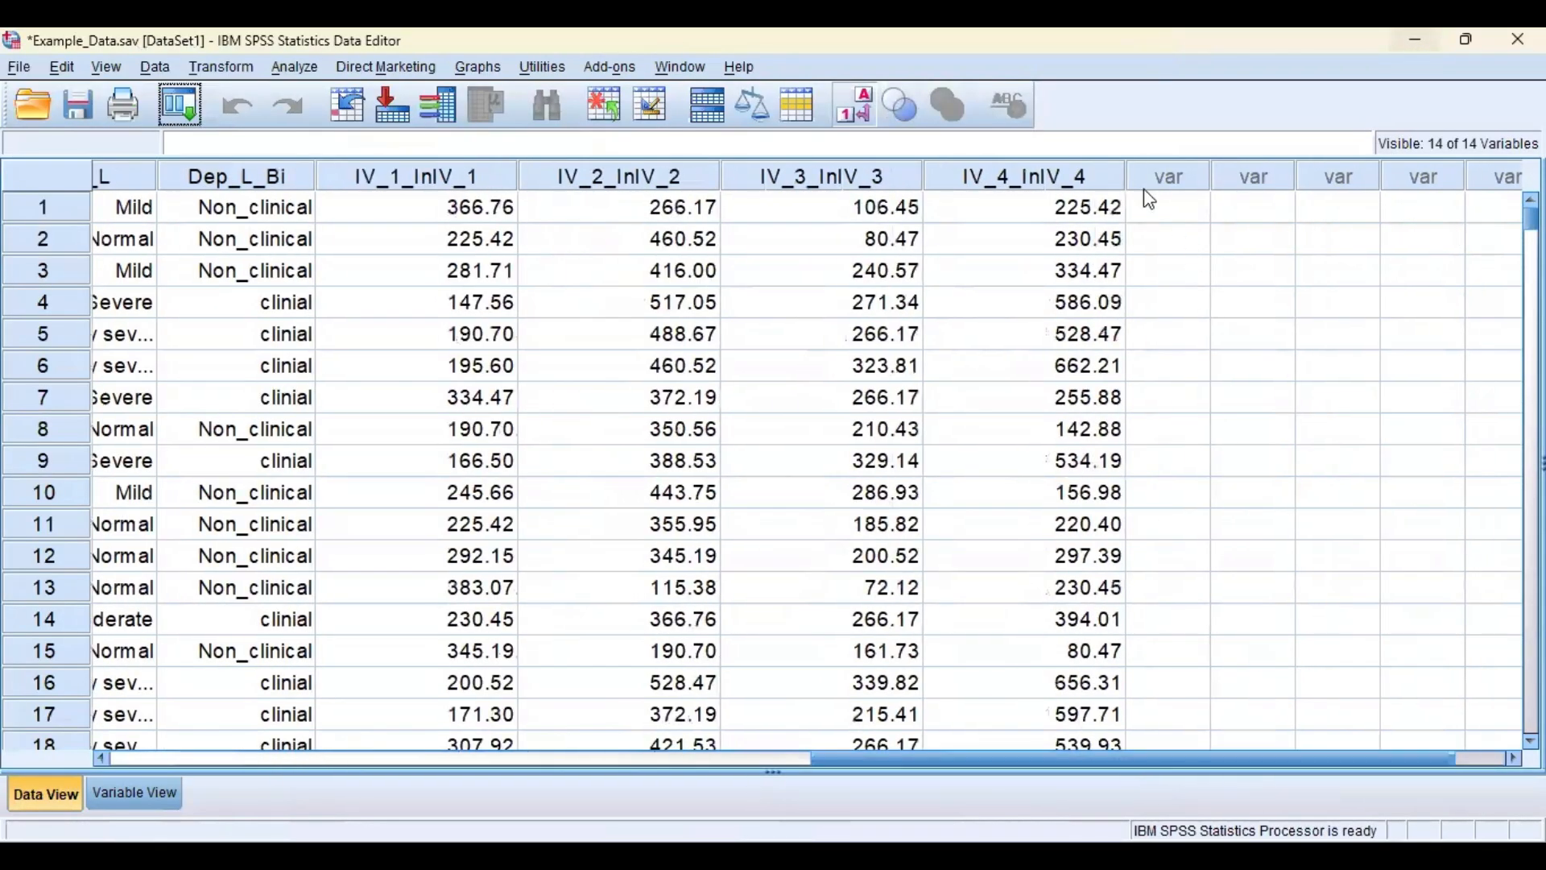
left_click(1060, 172)
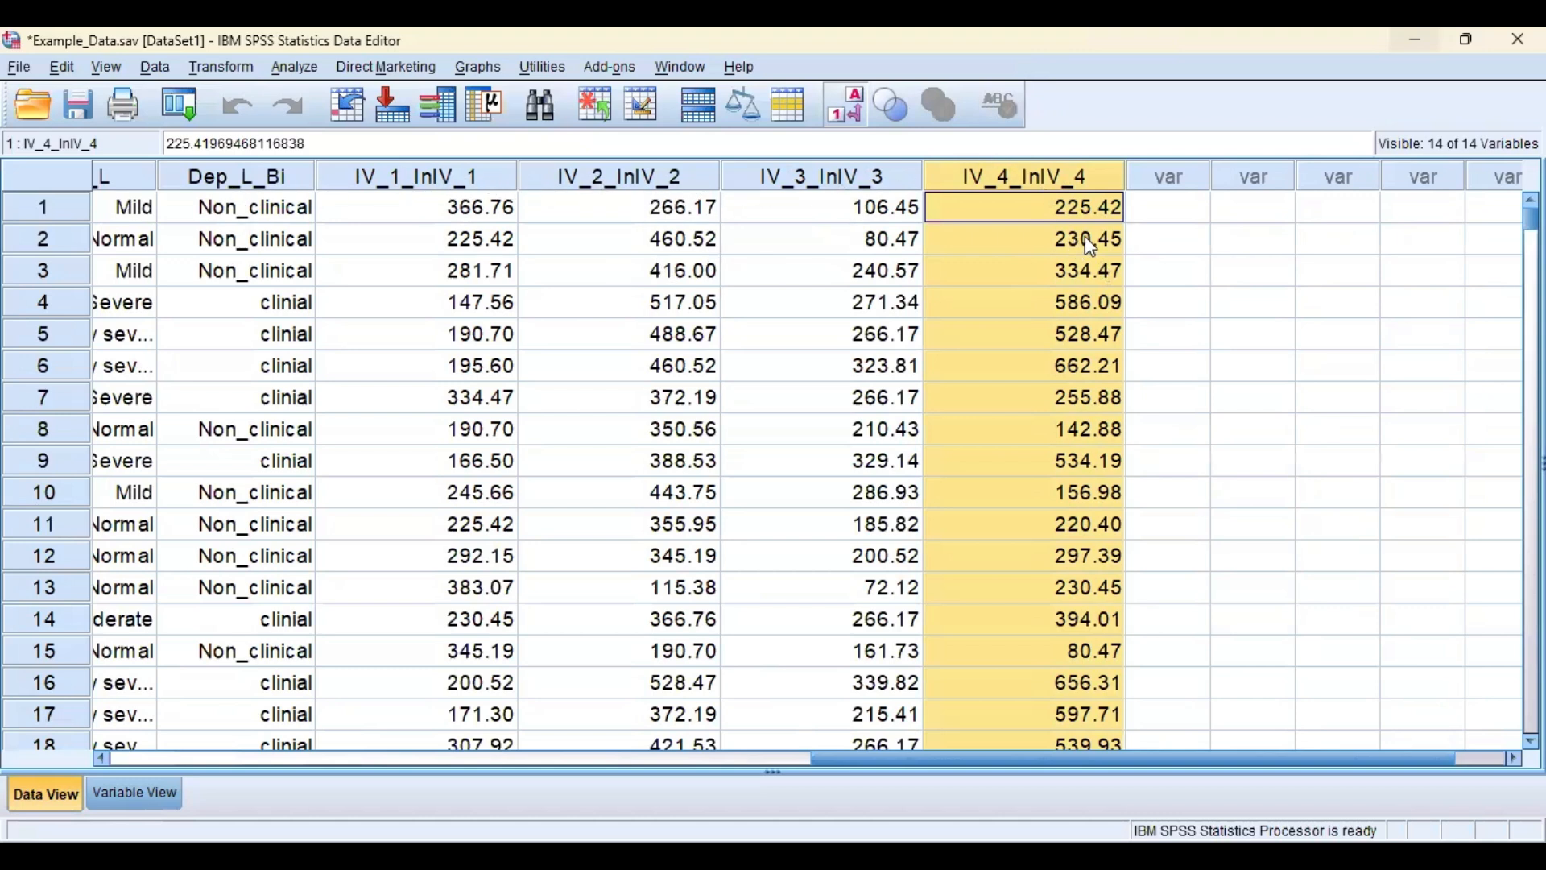
left_click(1196, 274)
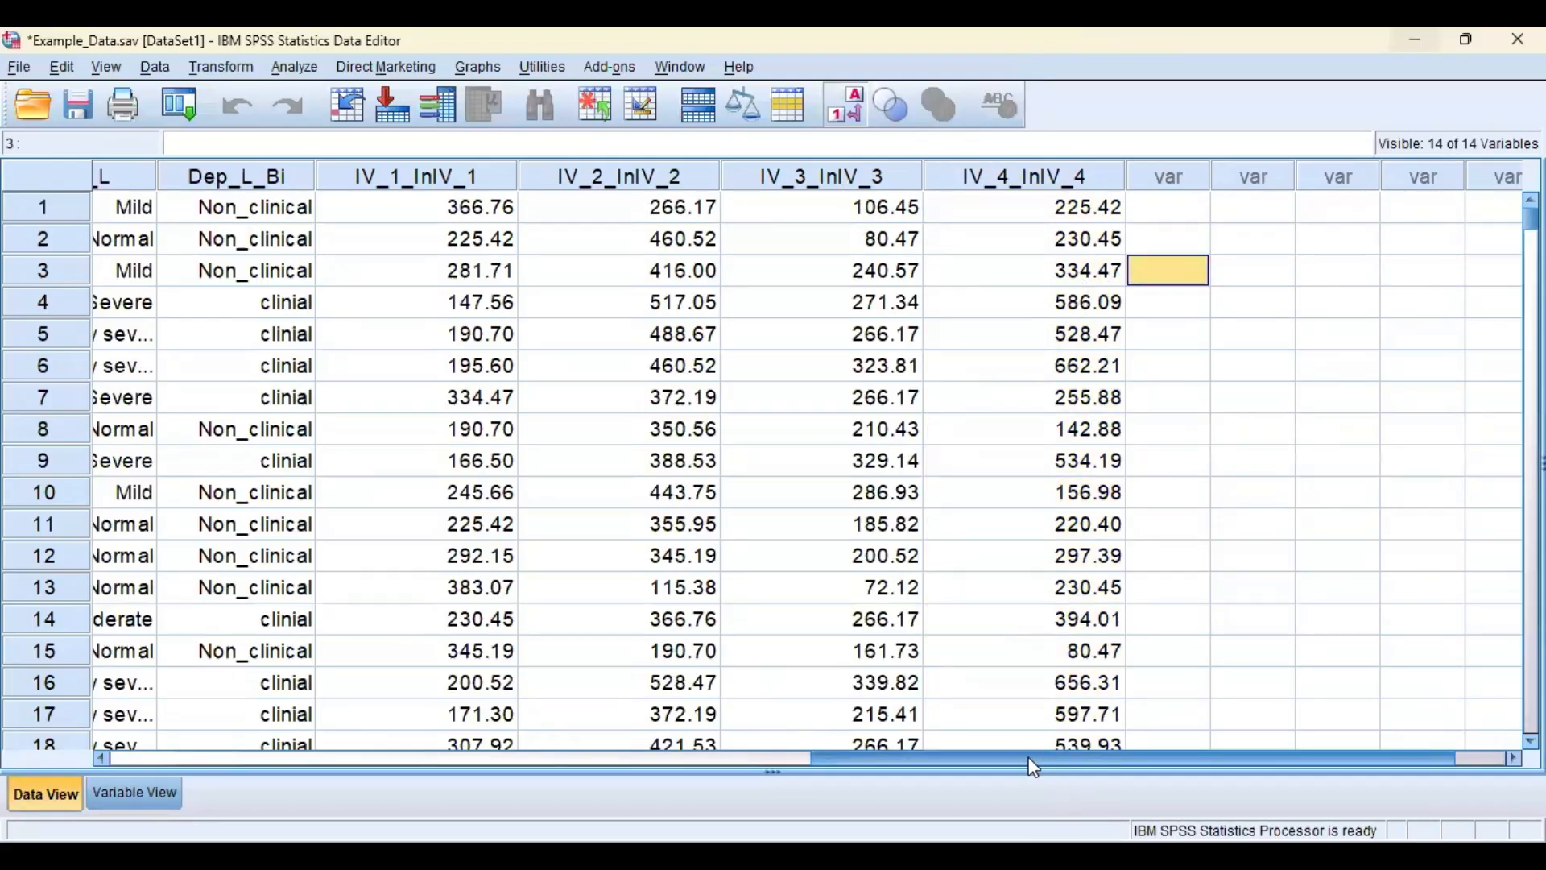
left_click_drag(1034, 767, 944, 767)
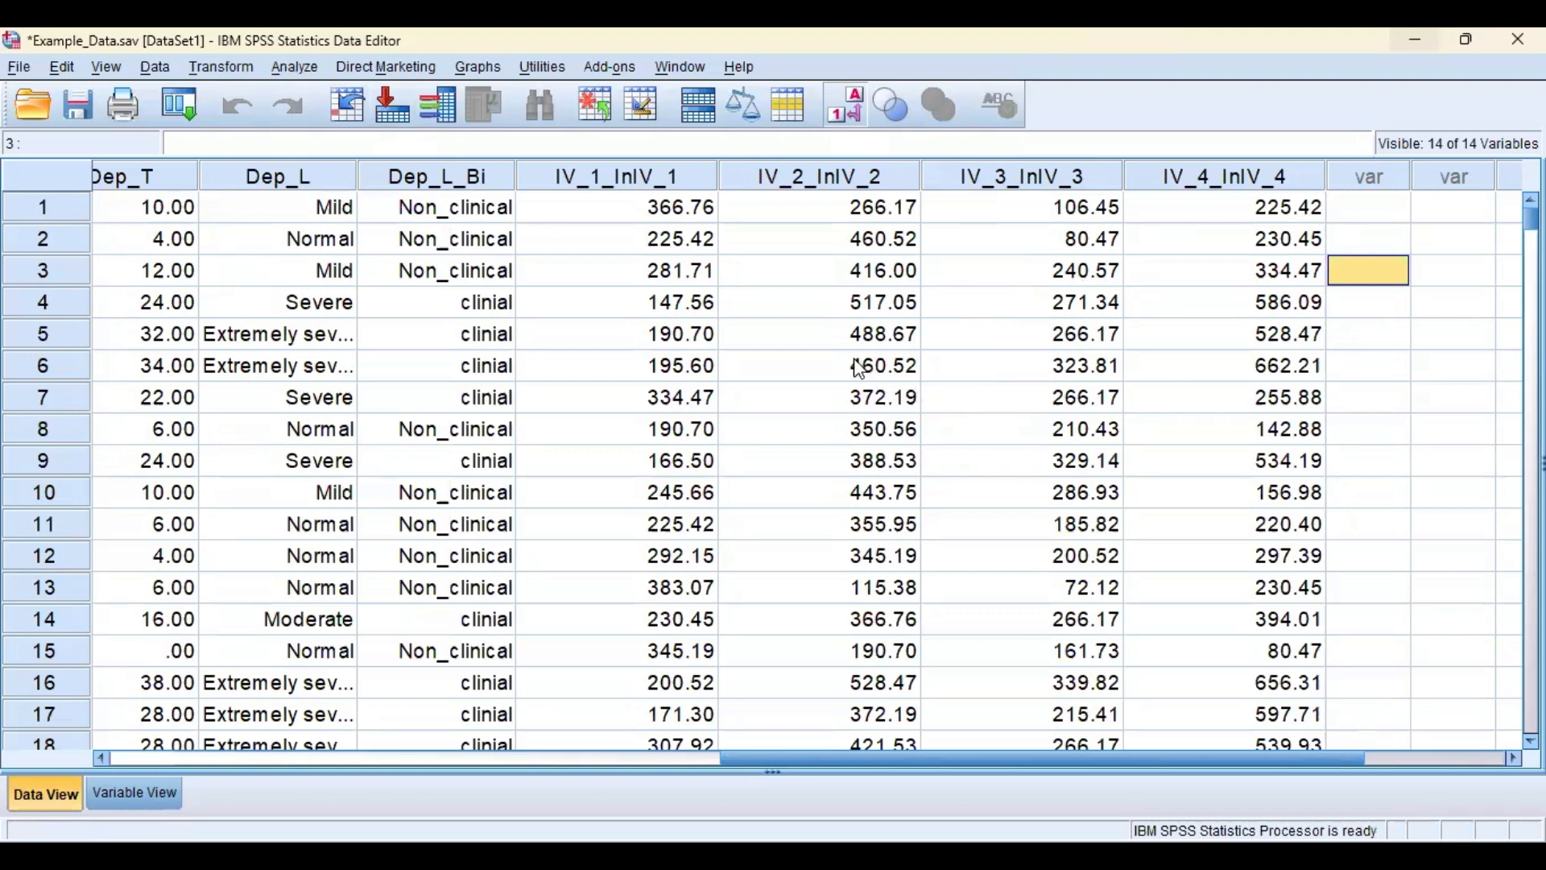
- Set up a Binary Logistic regression with Dep_L_Bi as the dependent variable
left_click(294, 73)
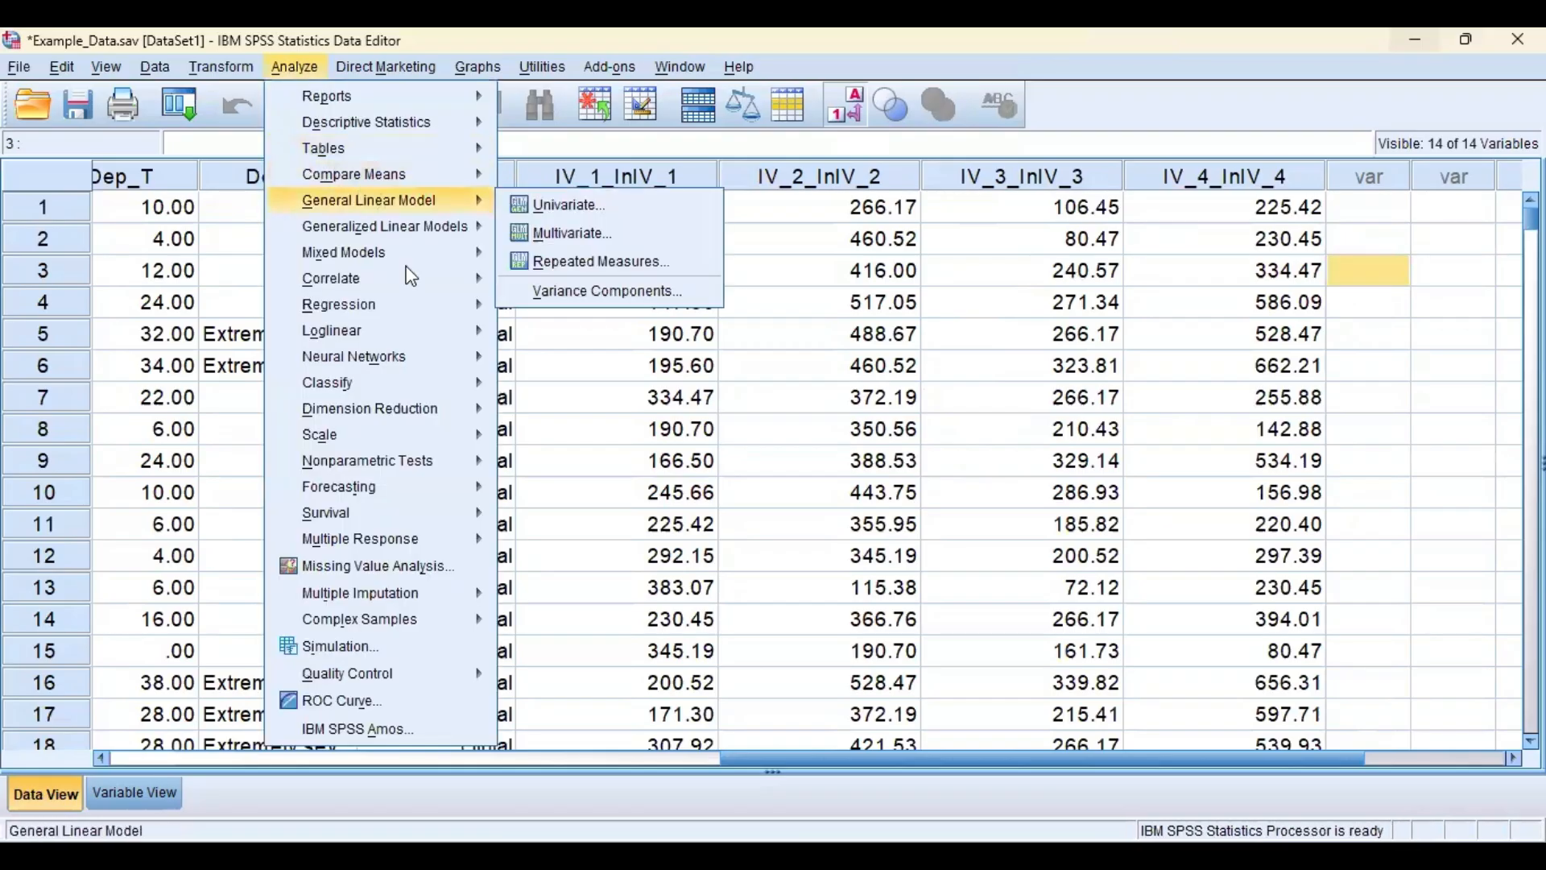
mouse_move(409, 367)
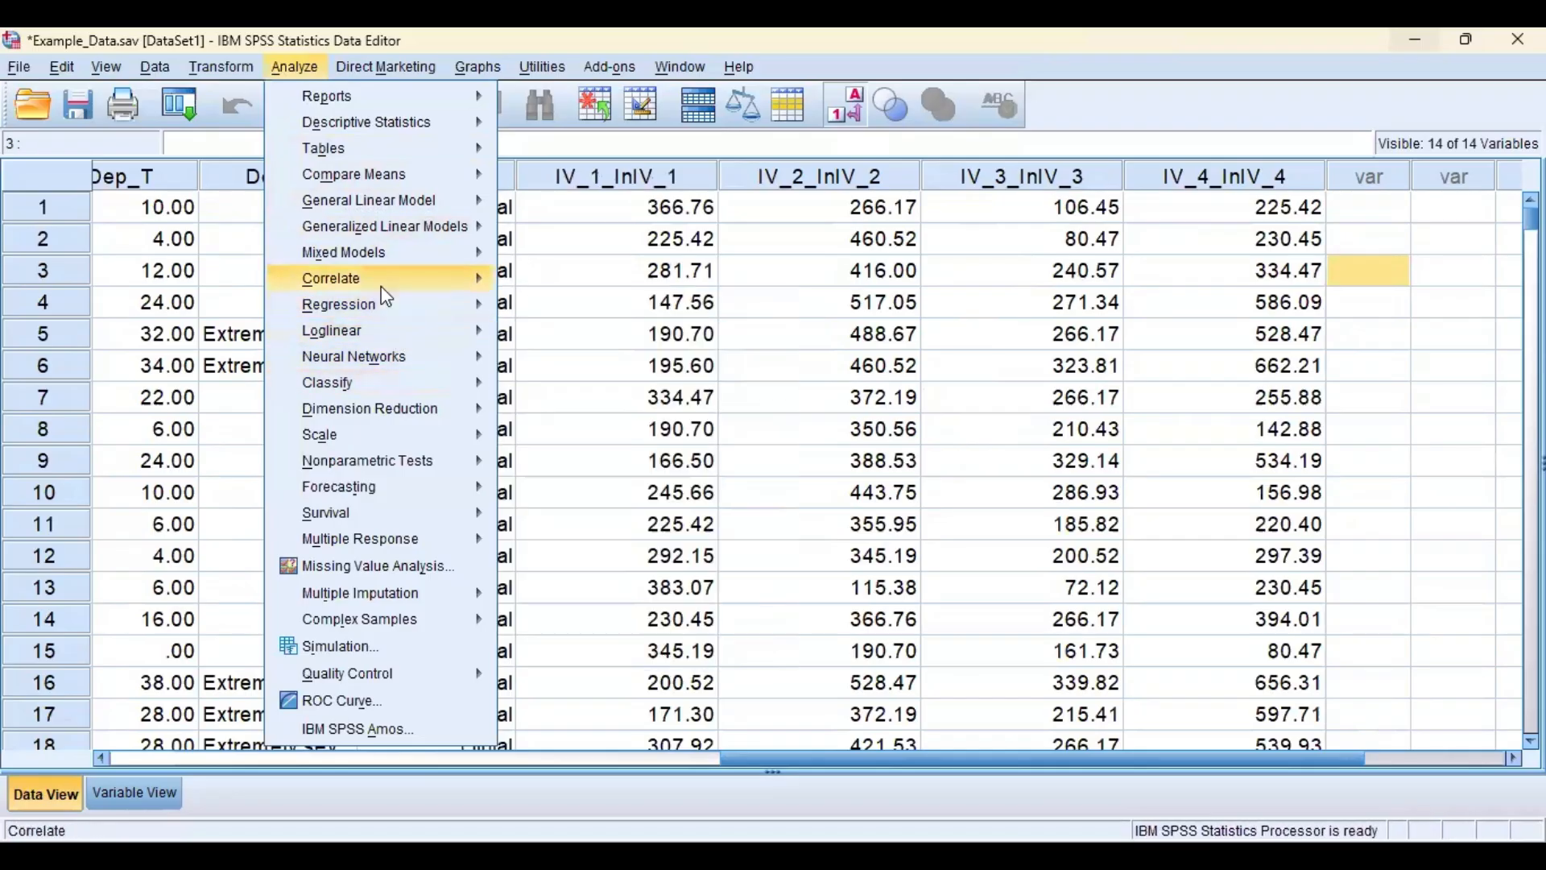
mouse_move(400, 314)
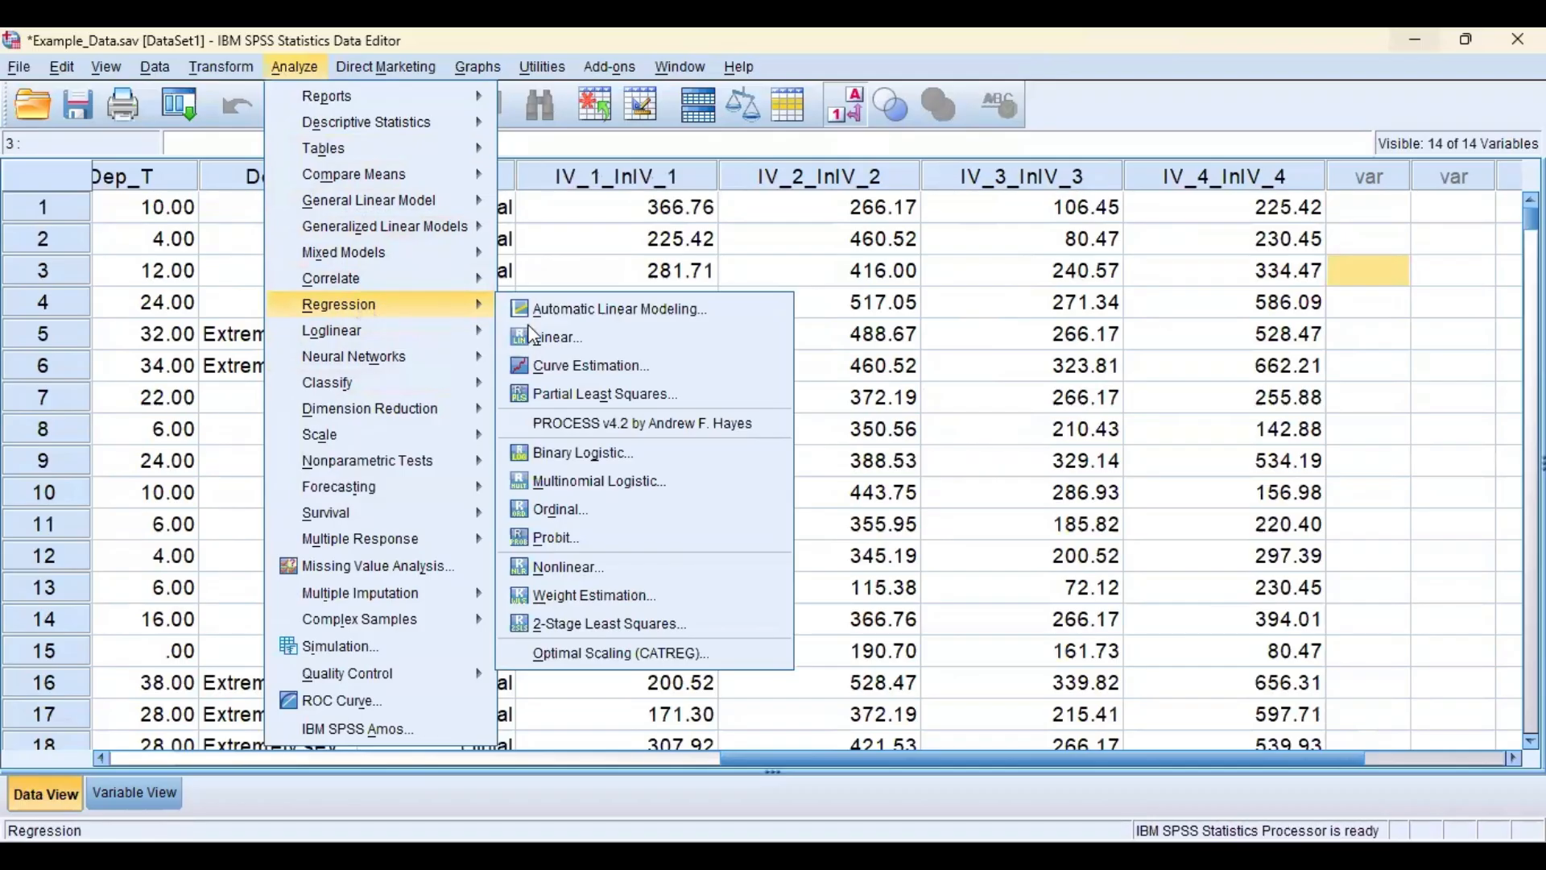
mouse_move(553, 312)
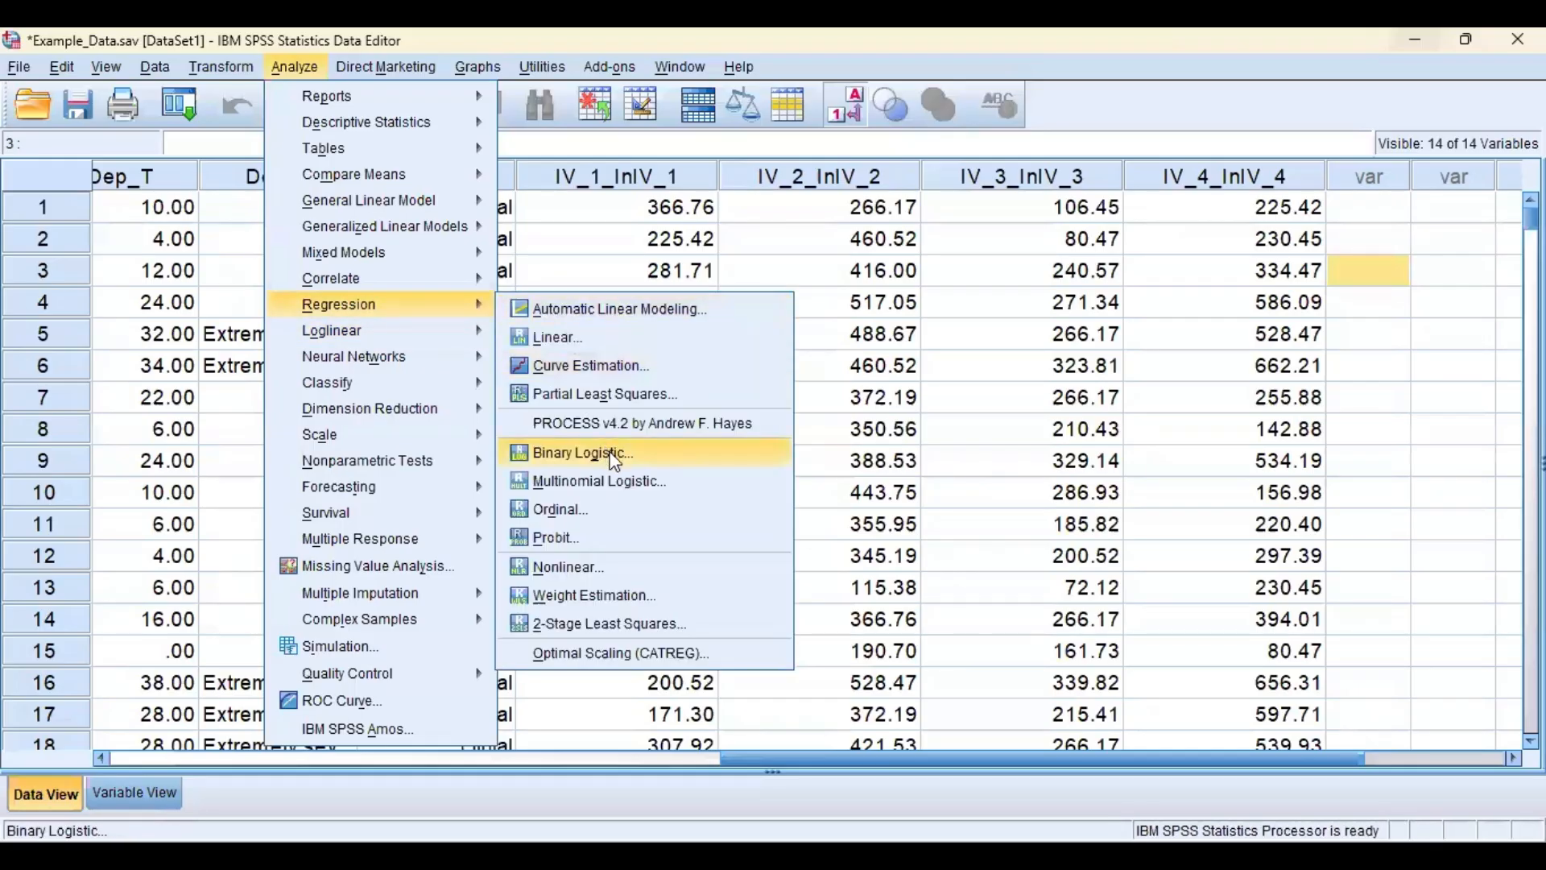
left_click(581, 453)
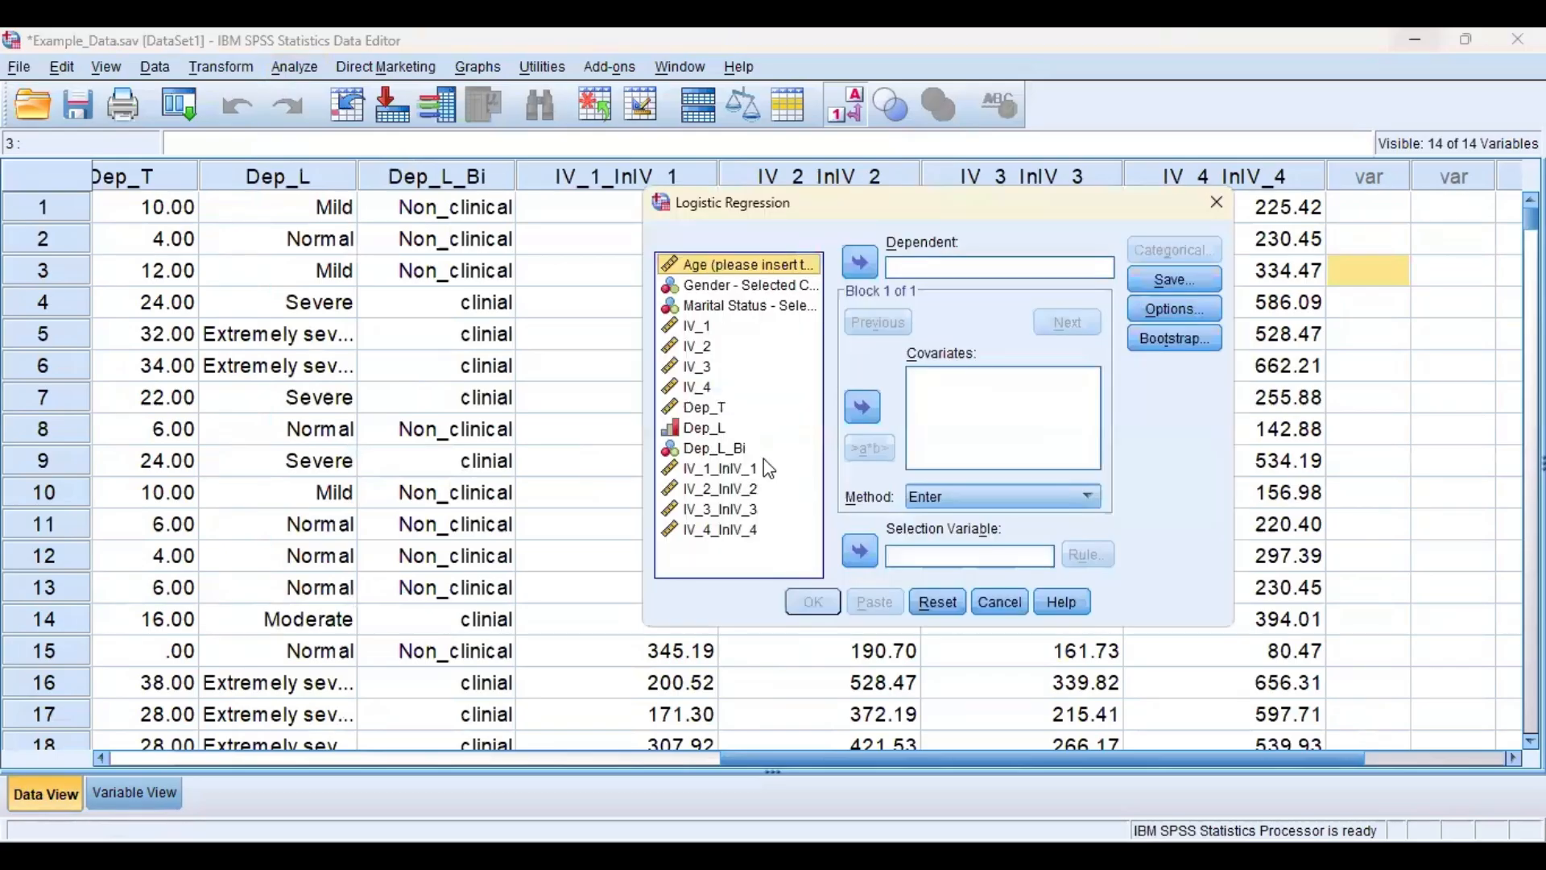
left_click(763, 448)
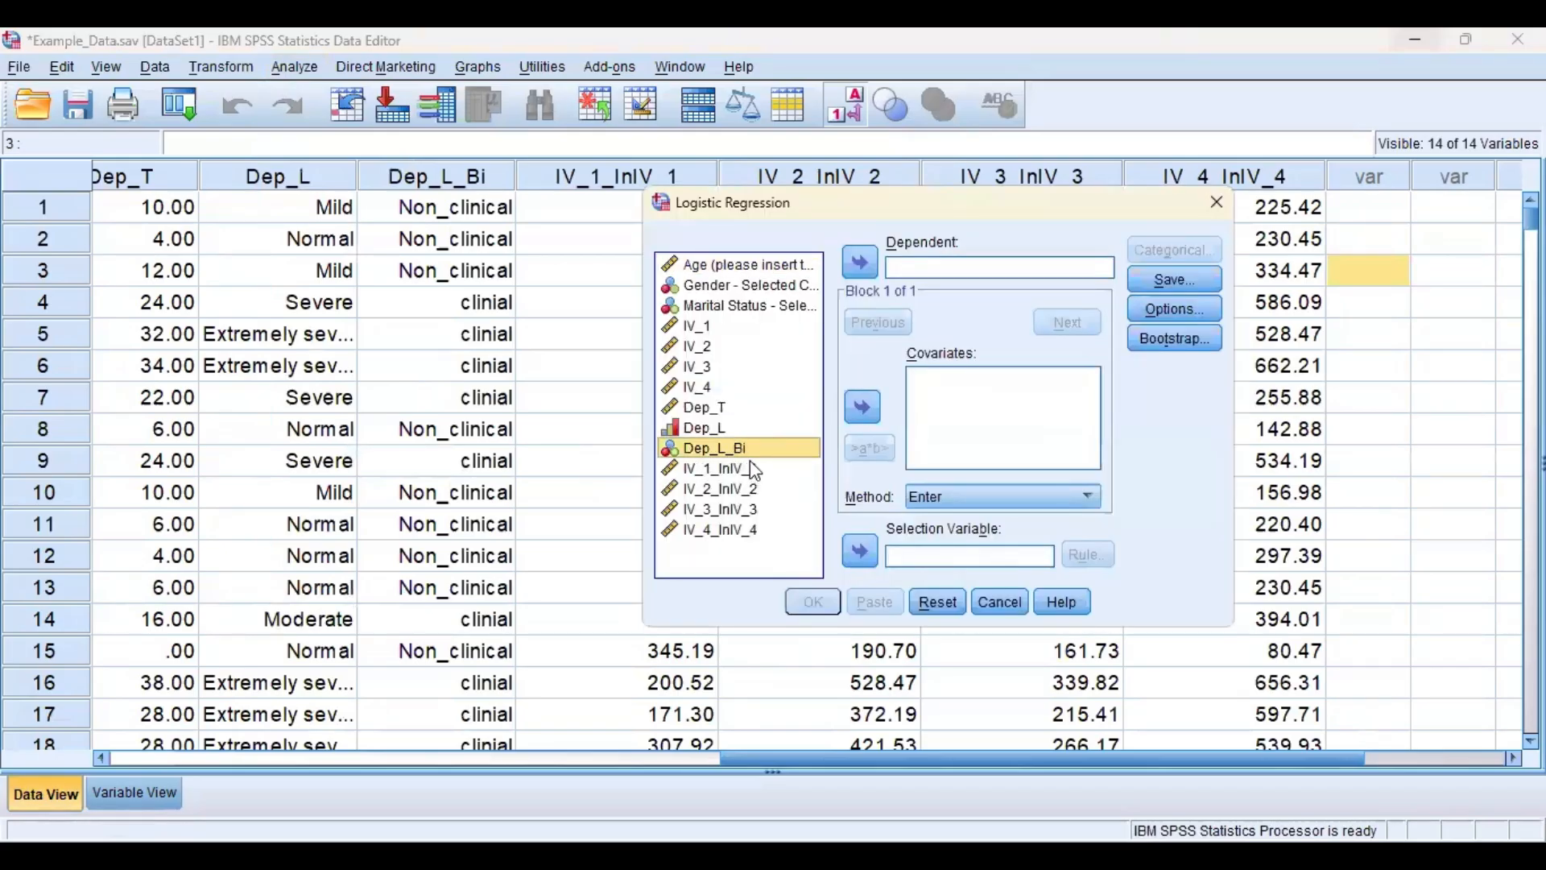
left_click(860, 263)
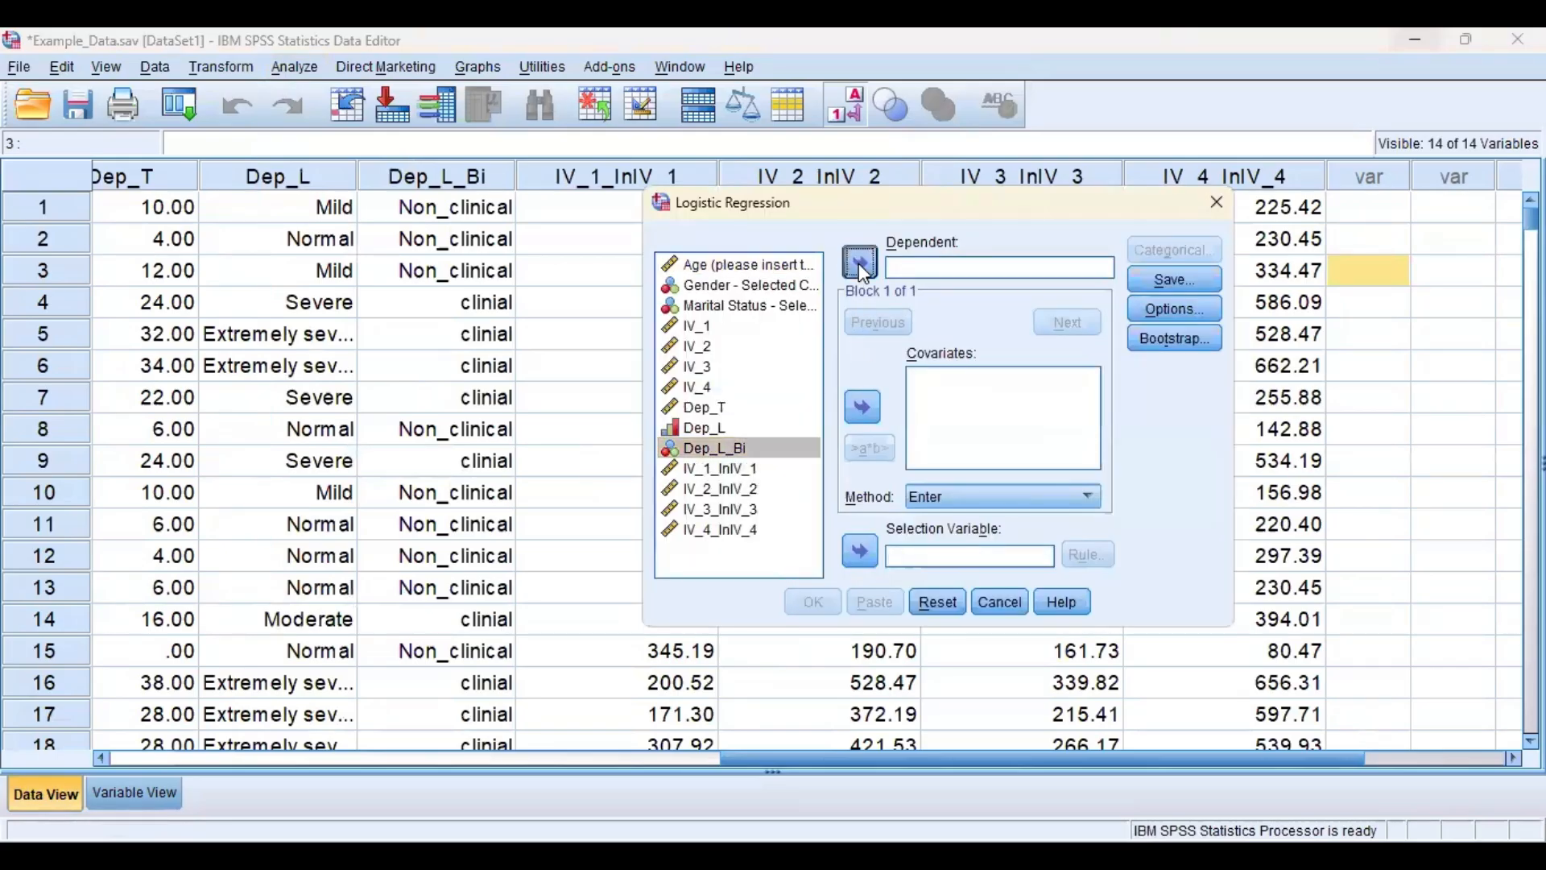
- Add IV_1, IV_2, IV_3 and IV_4 as covariates of the logistic regression
left_click(705, 326)
left_click(717, 348, "shift")
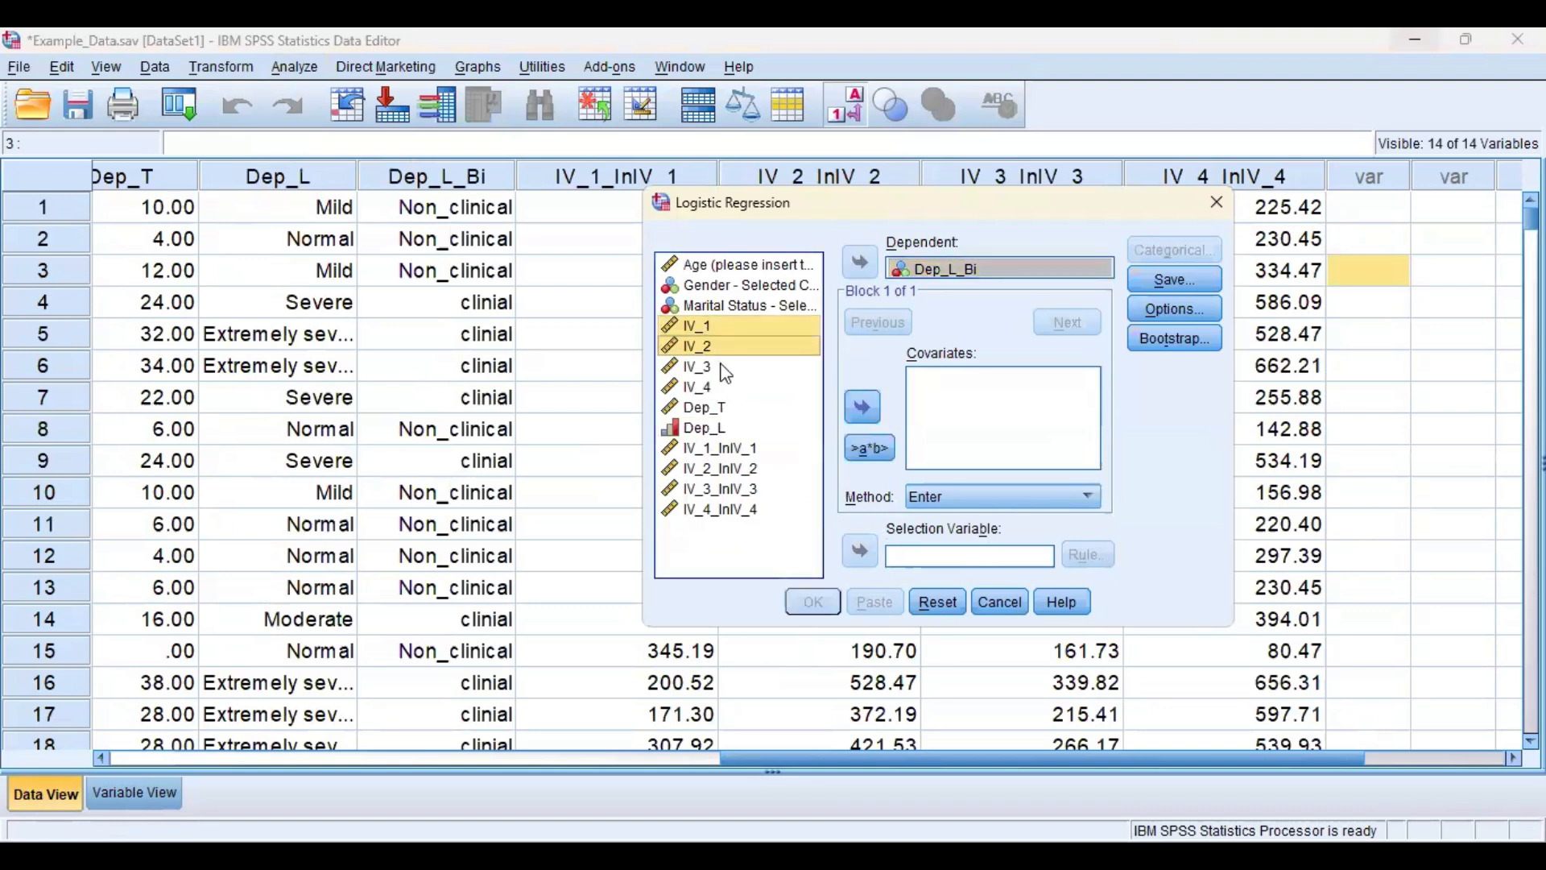
left_click(724, 387, "shift")
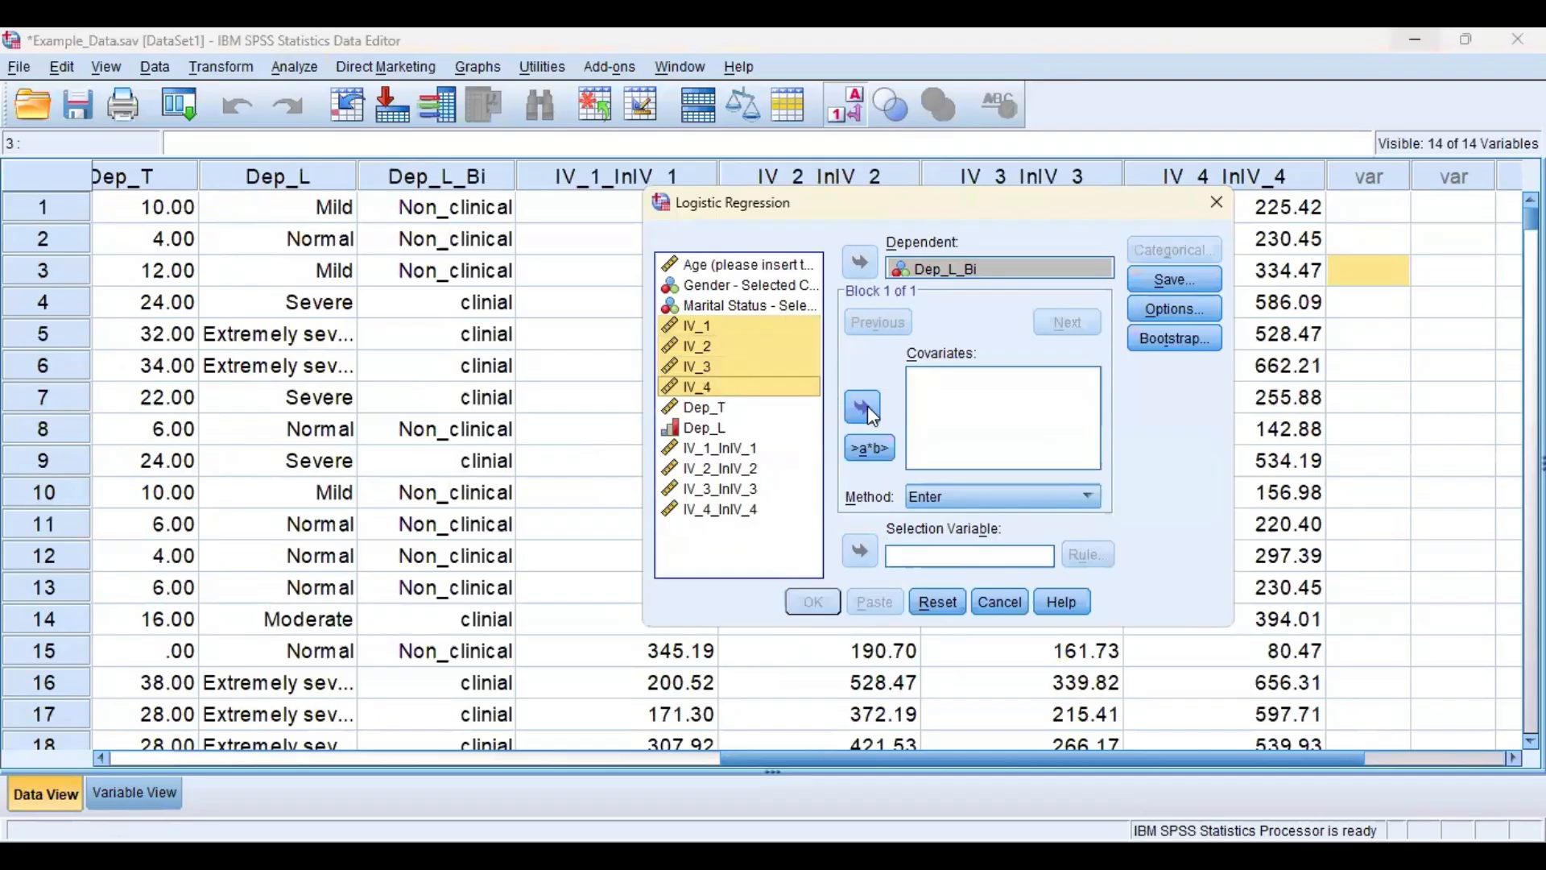
left_click(865, 407)
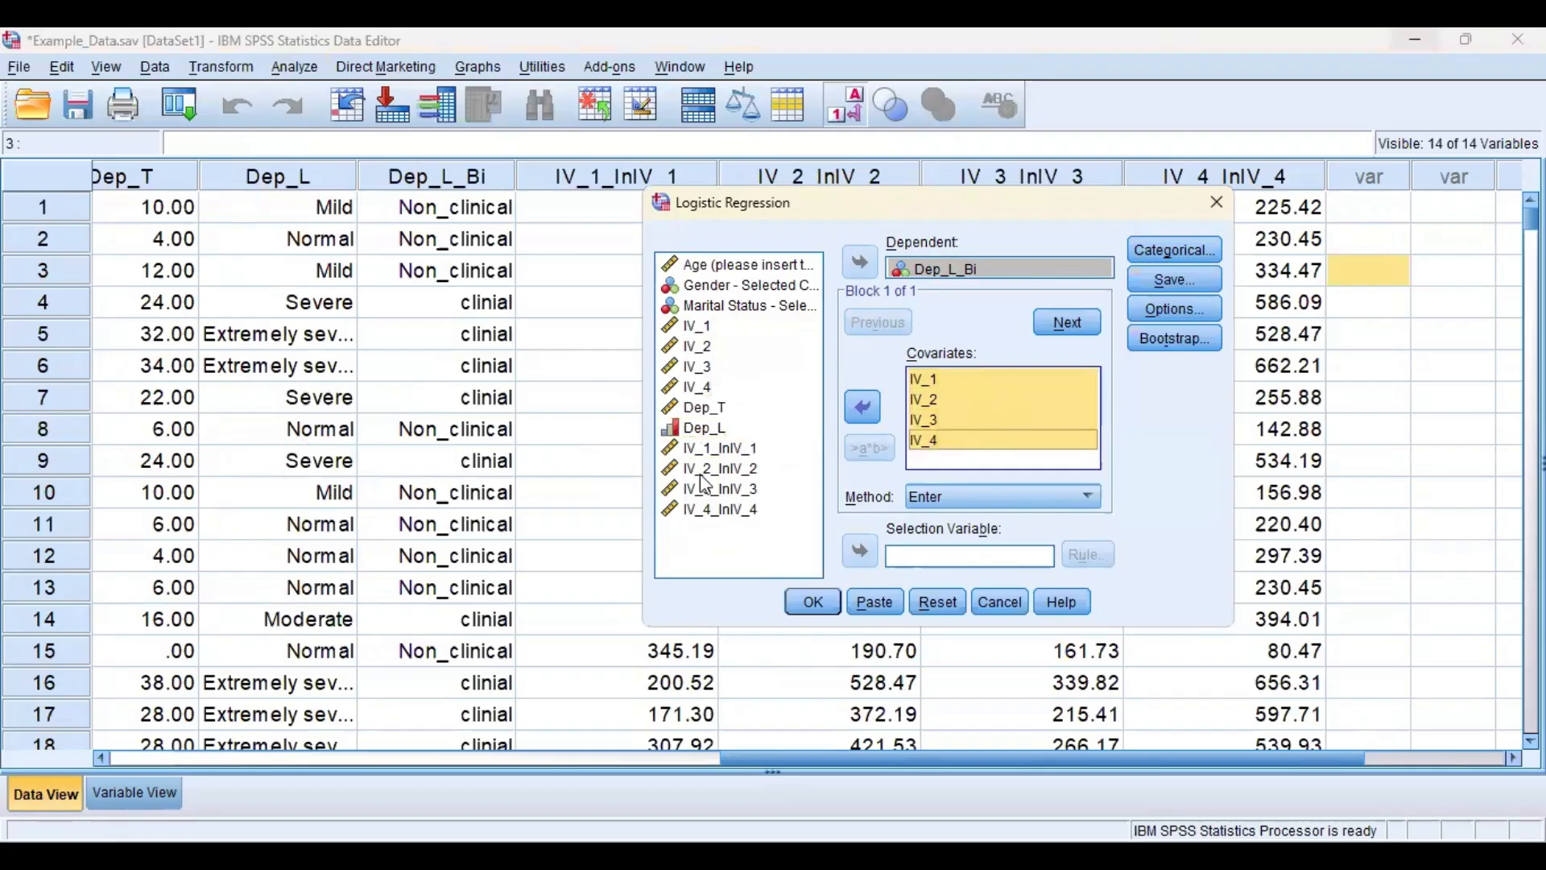
- Add IV_1_InIV_1, IV_2_InIV_2, IV_3_InIV_3 and IV_4_InIV_4 as further covariates of the logistic regression
left_click(748, 449)
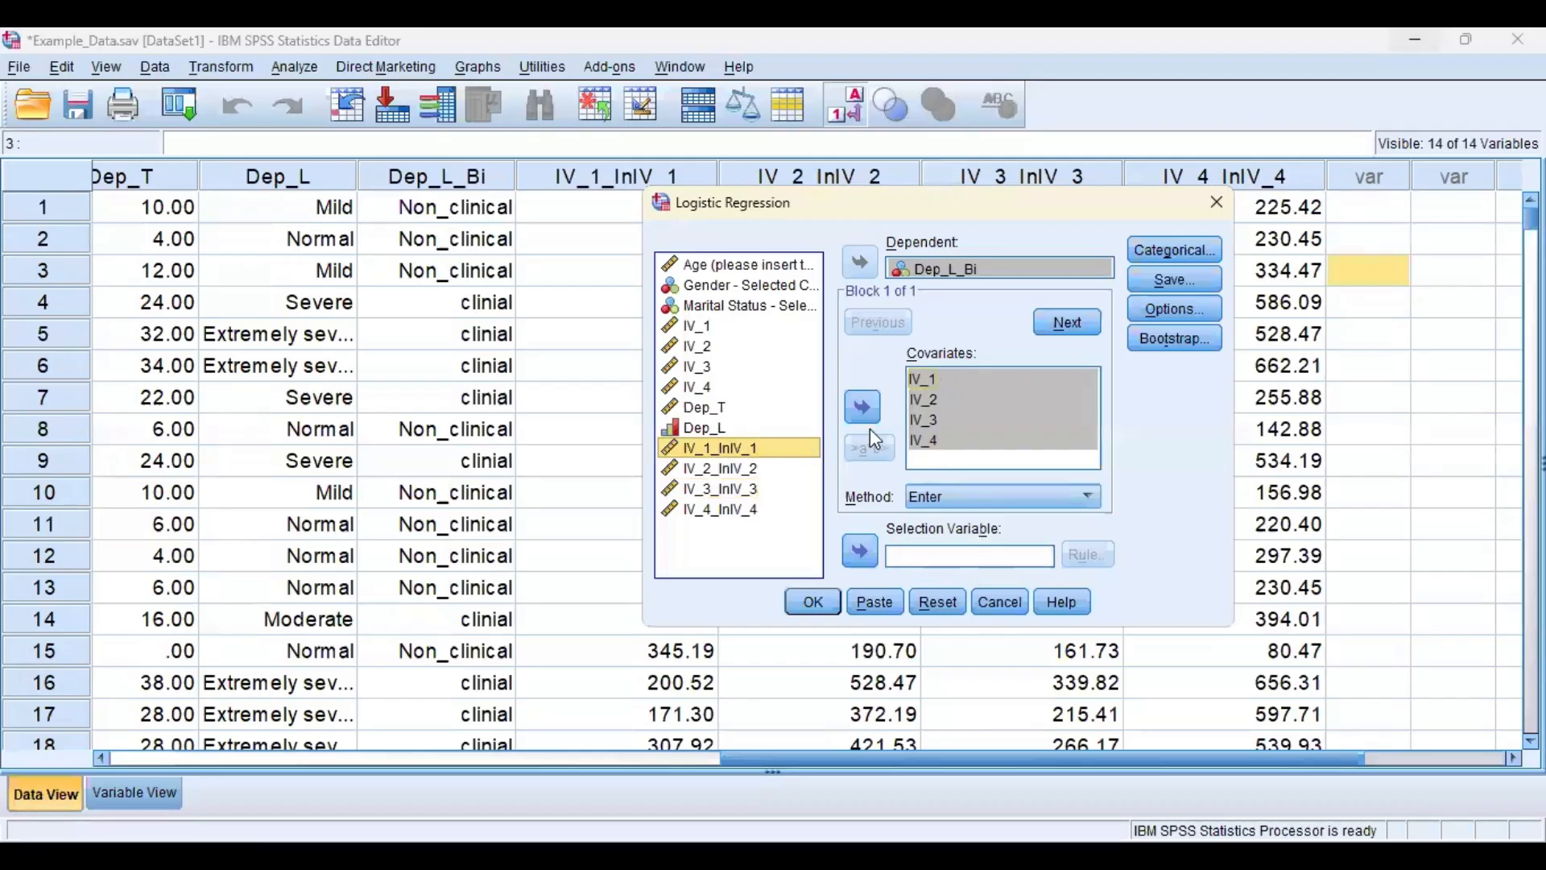
left_click(763, 470, "ctrl")
left_click(764, 489, "ctrl")
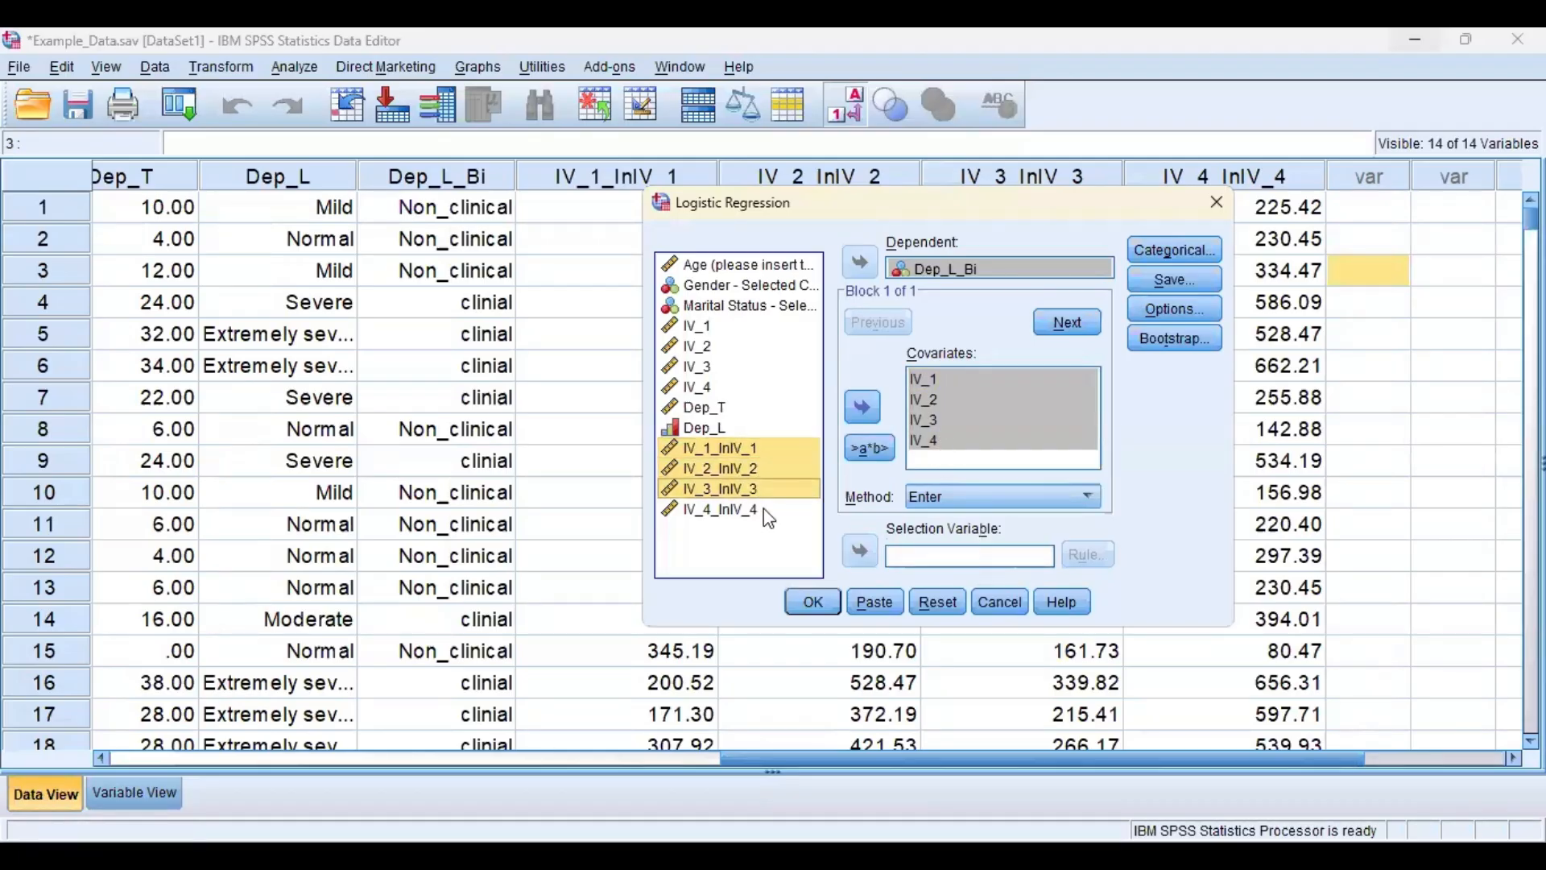
left_click(763, 509, "ctrl")
left_click(862, 407)
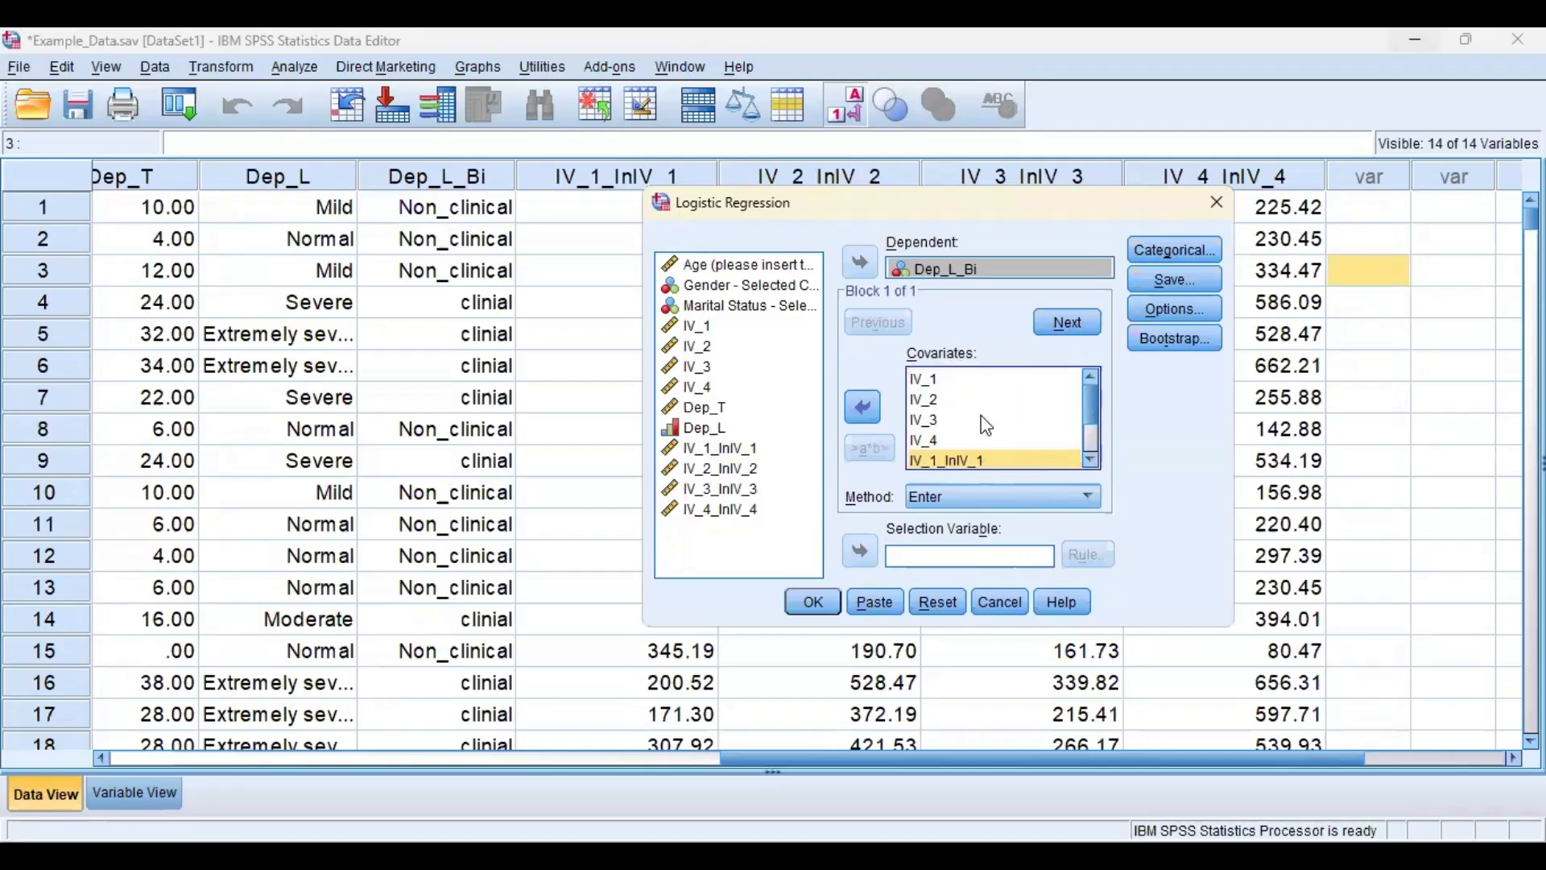
- Review the full covariate list of the logistic regression and run the analysis
scroll(987, 424, "down", 1)
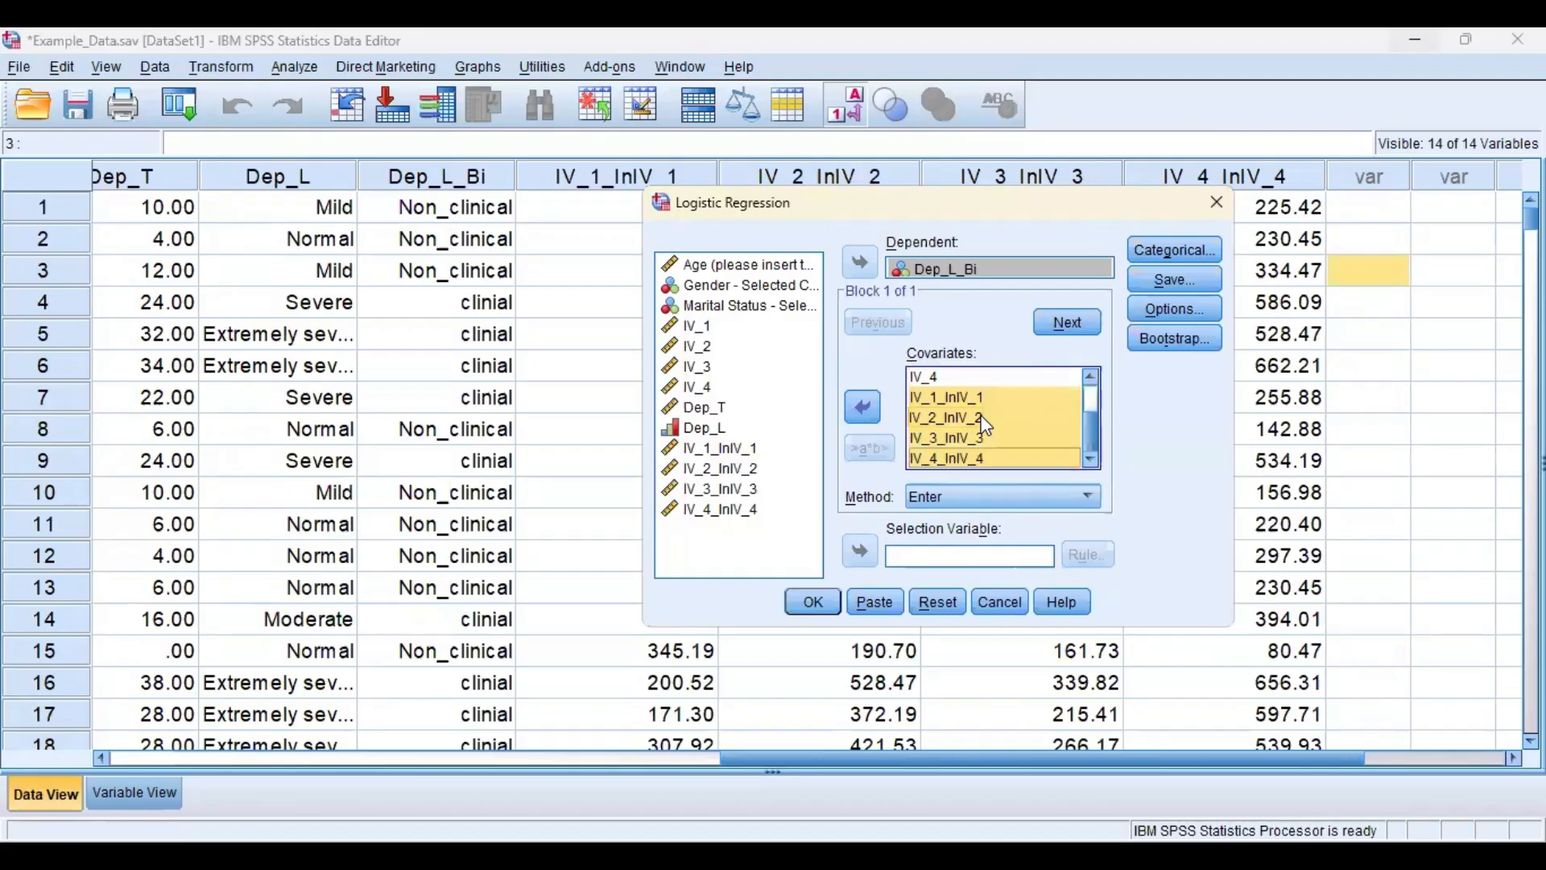
scroll(986, 425, "up", 2)
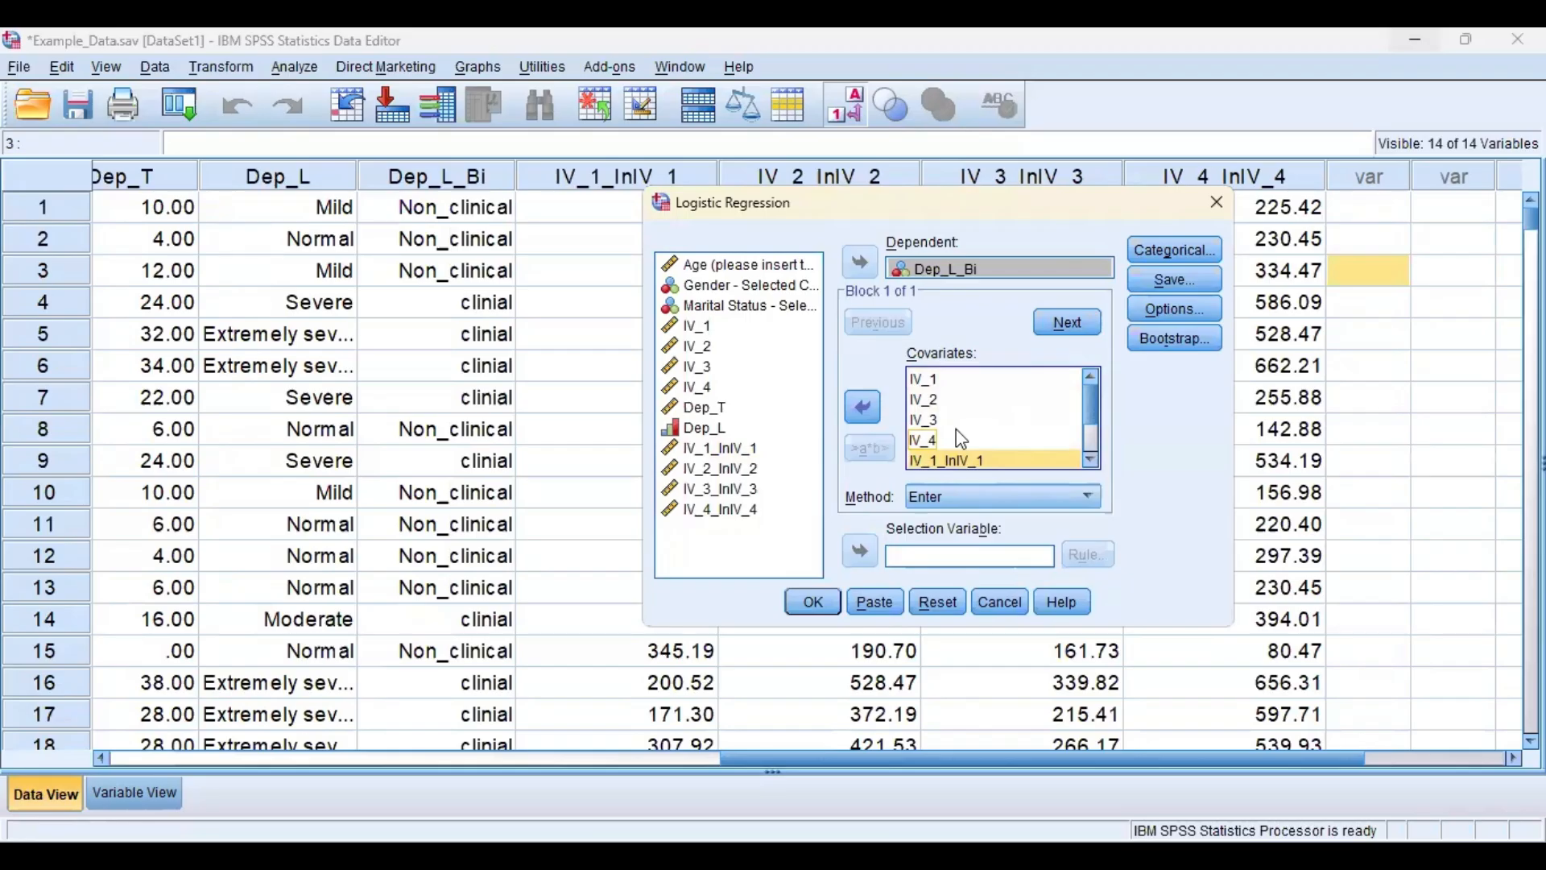
scroll(1009, 427, "down", 1)
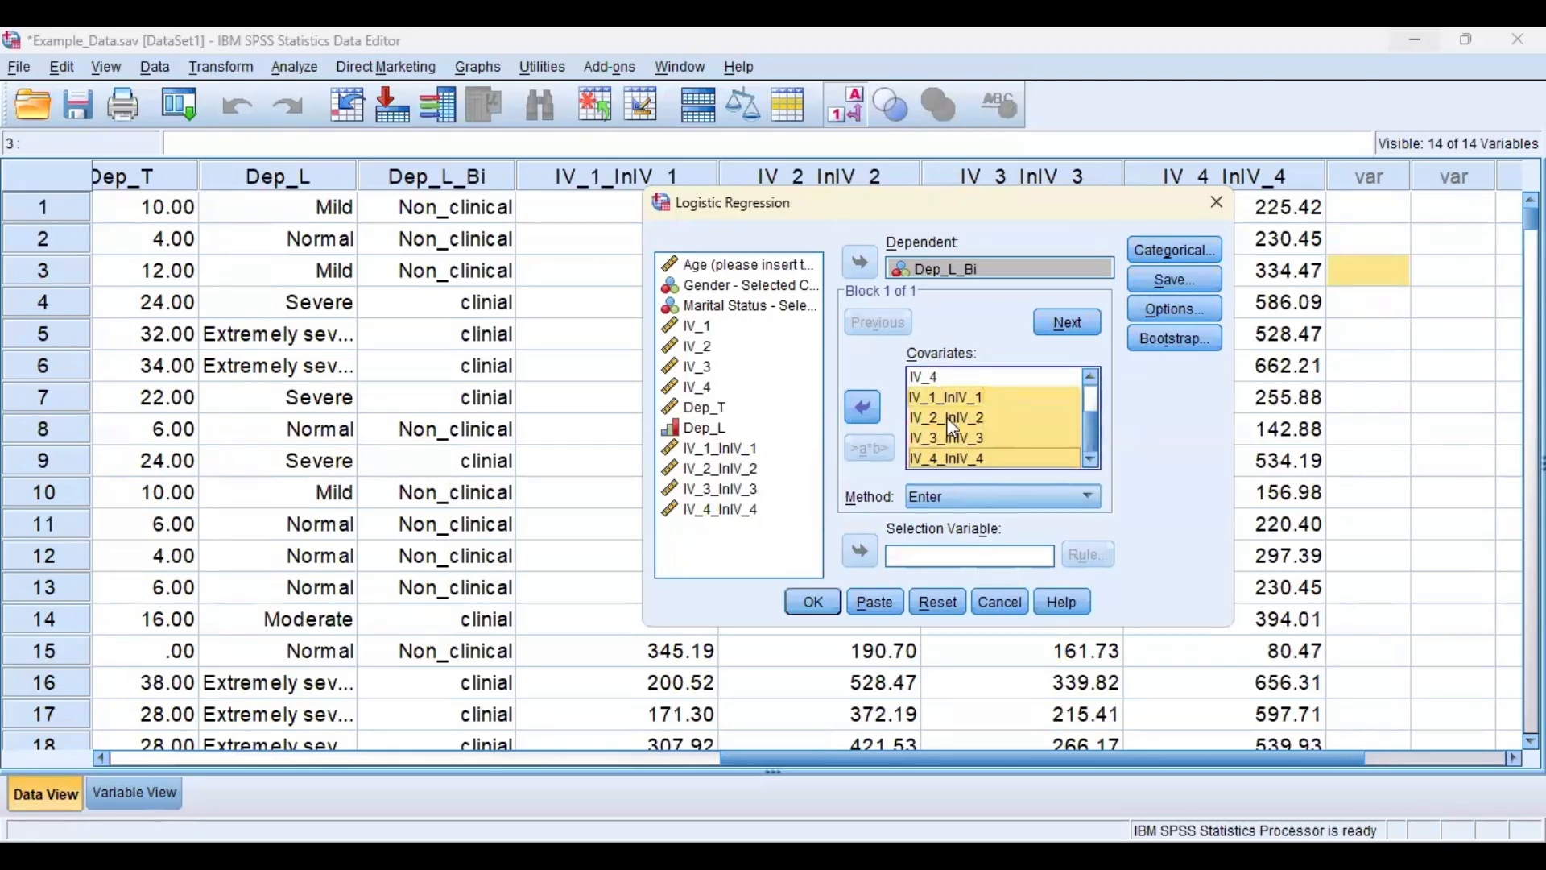
scroll(1011, 427, "up", 1)
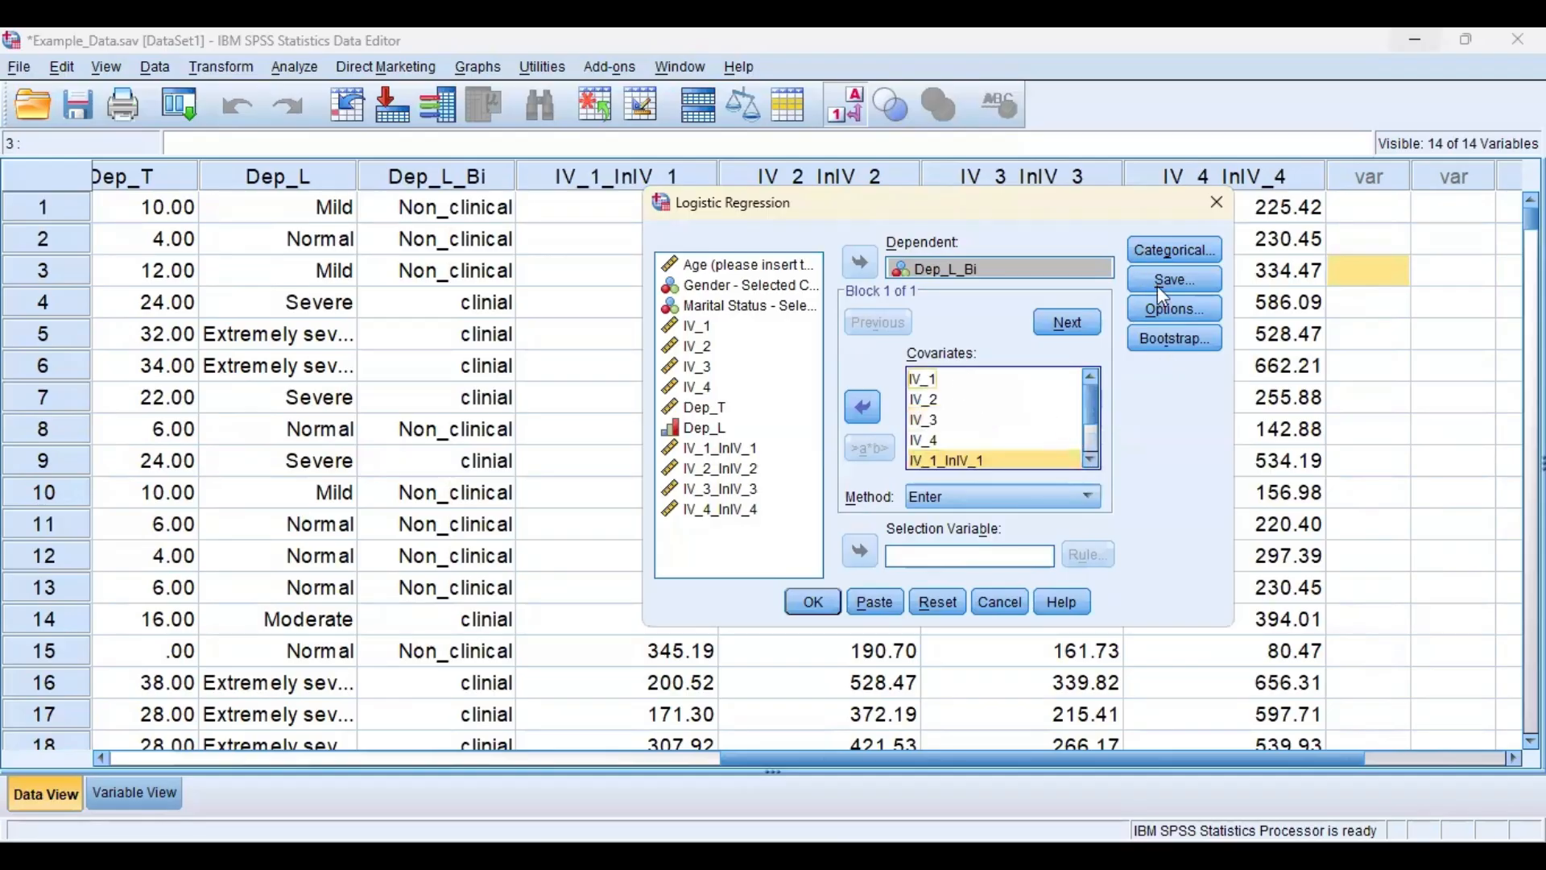
scroll(1095, 379, "down", 2)
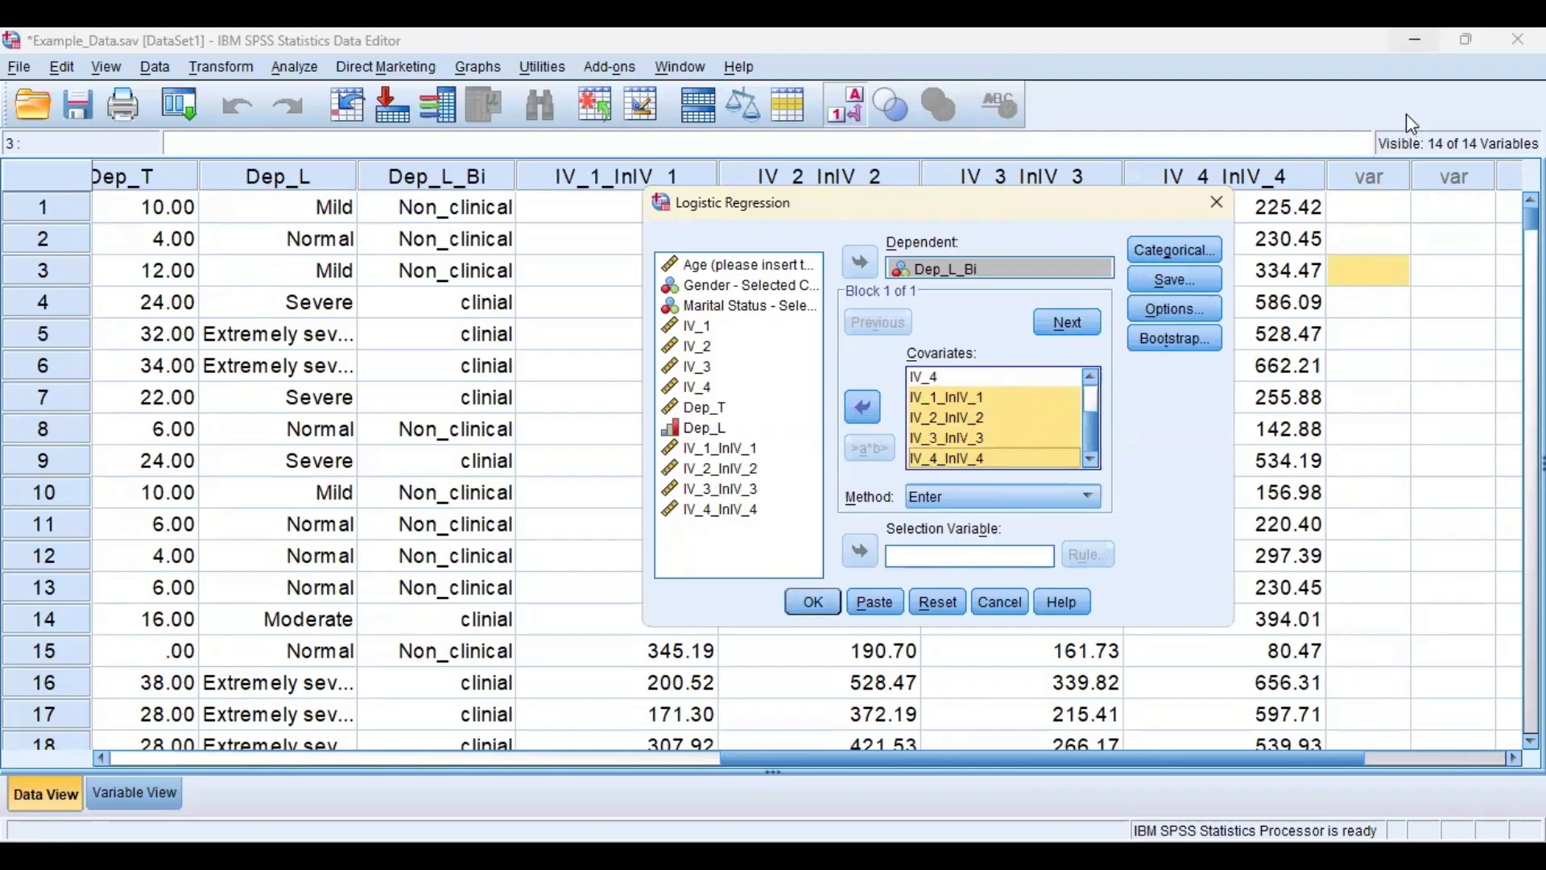
key("Return")
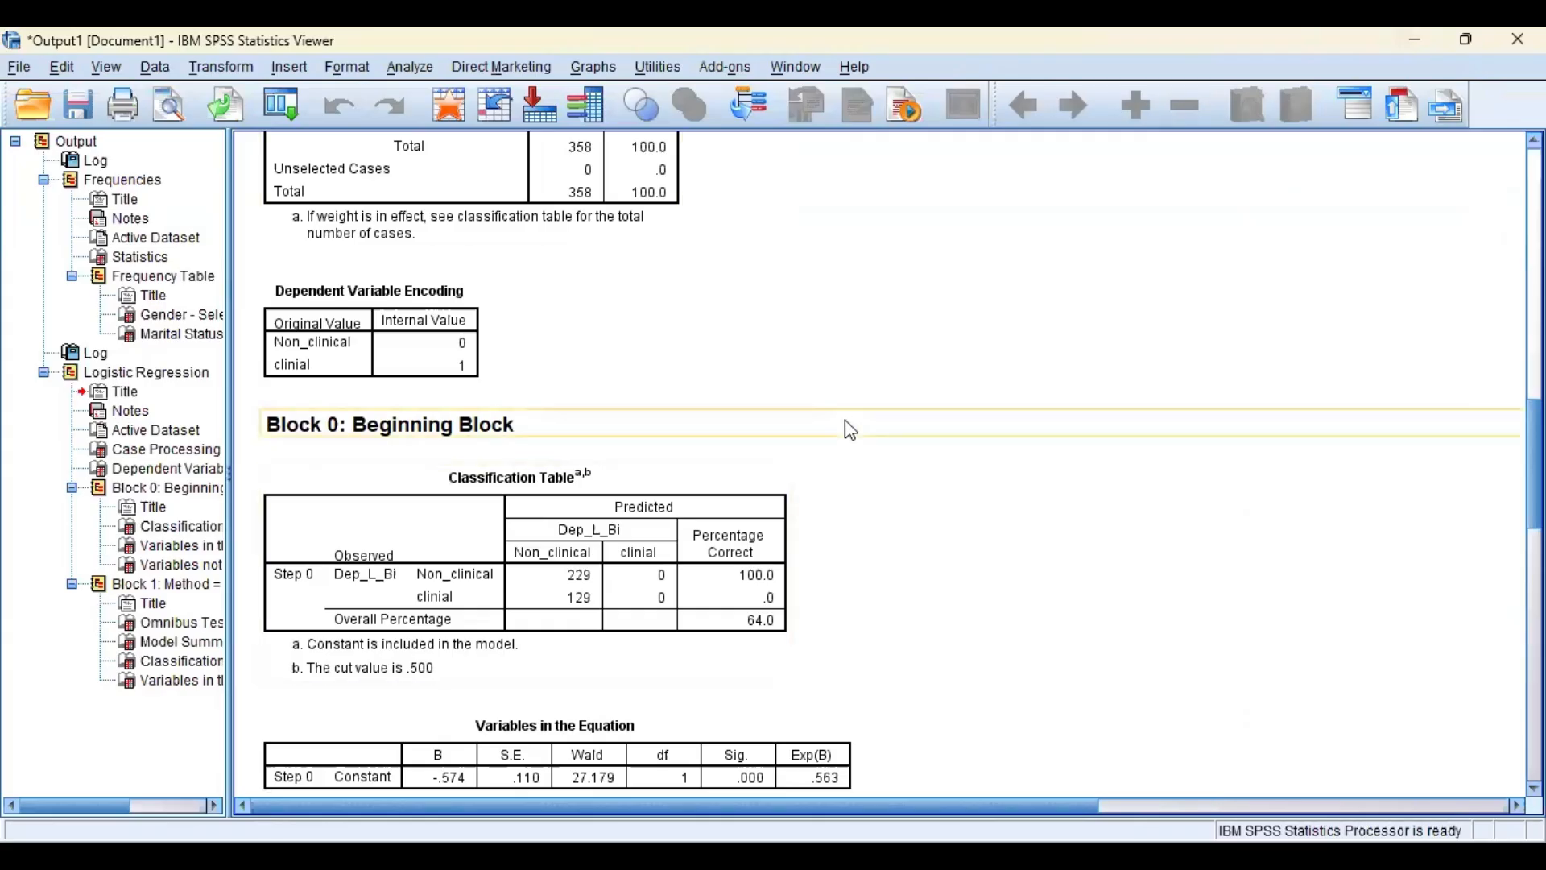
- Examine the logistic regression output down to the significance values of the log interaction terms in the final Variables in the Equation table
scroll(850, 430, "down", 5)
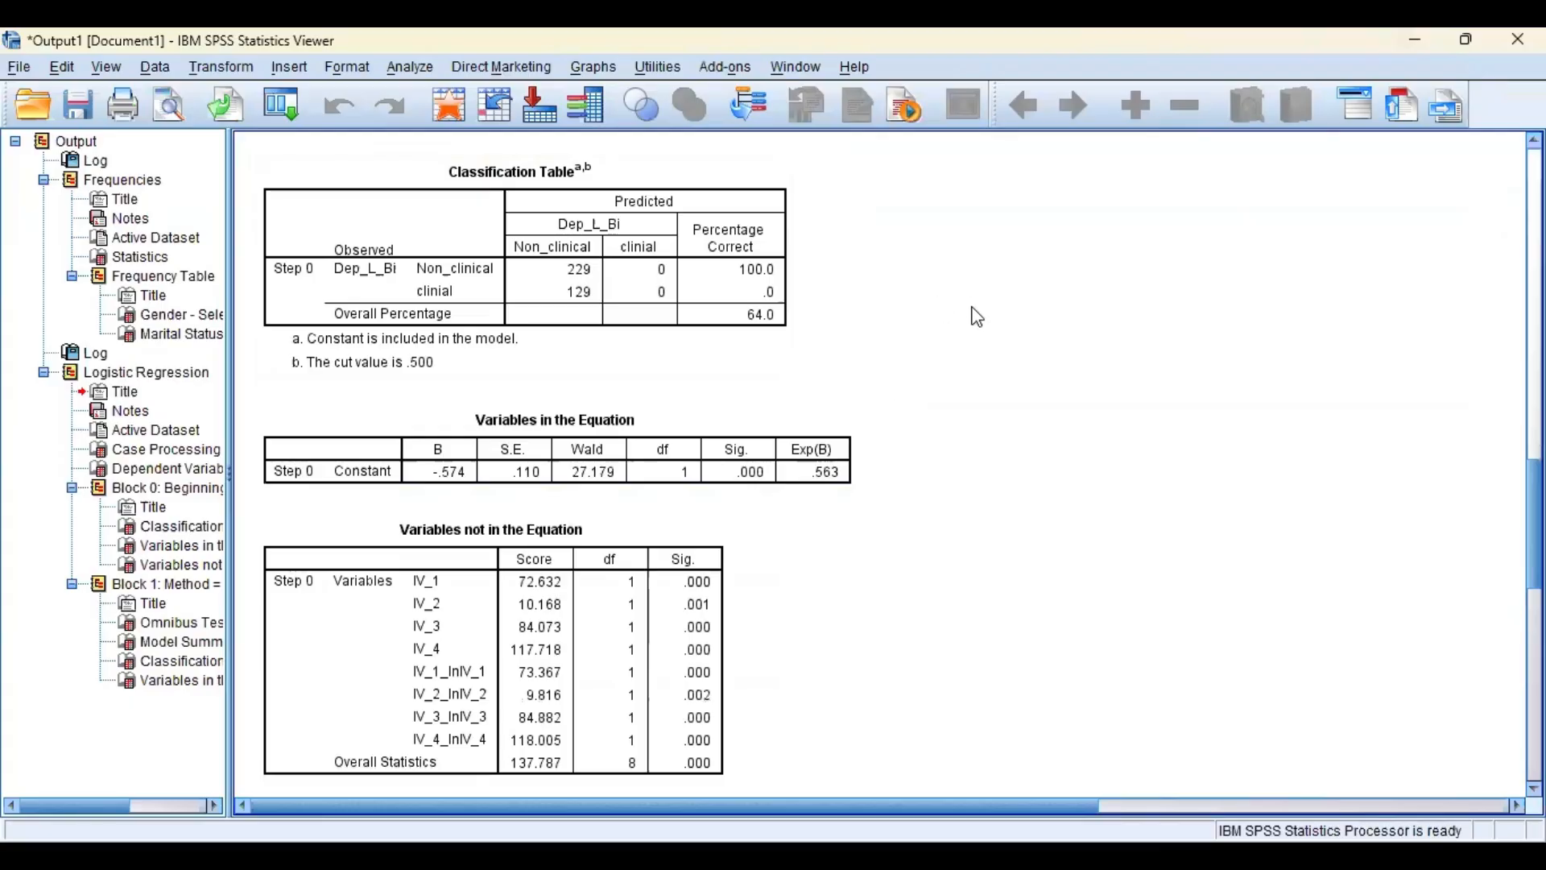
scroll(952, 341, "down", 10)
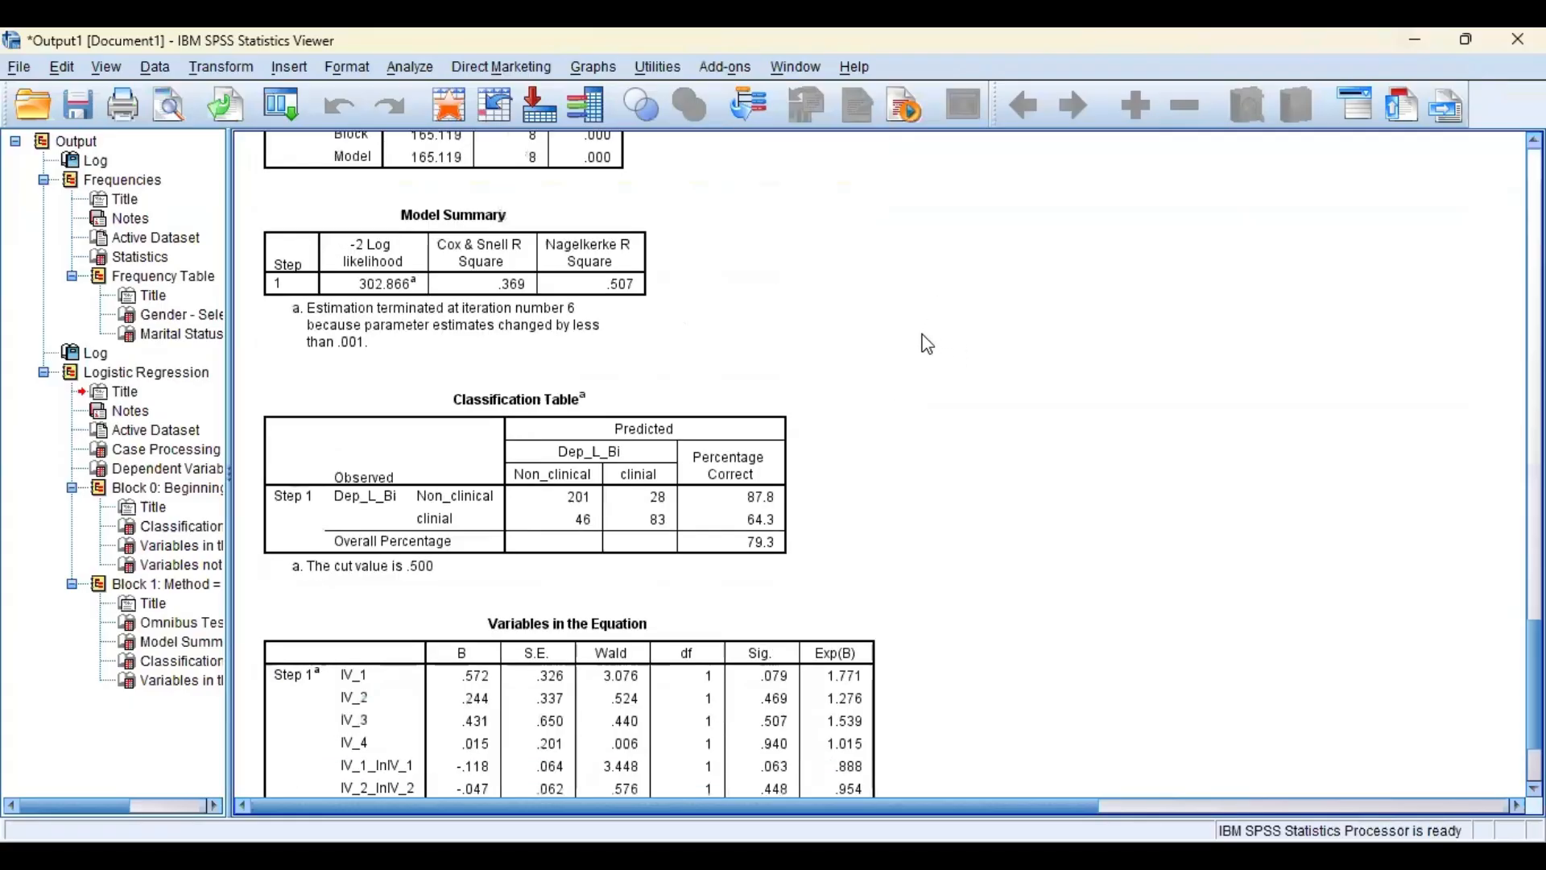
scroll(926, 343, "up", 8)
left_click(357, 532)
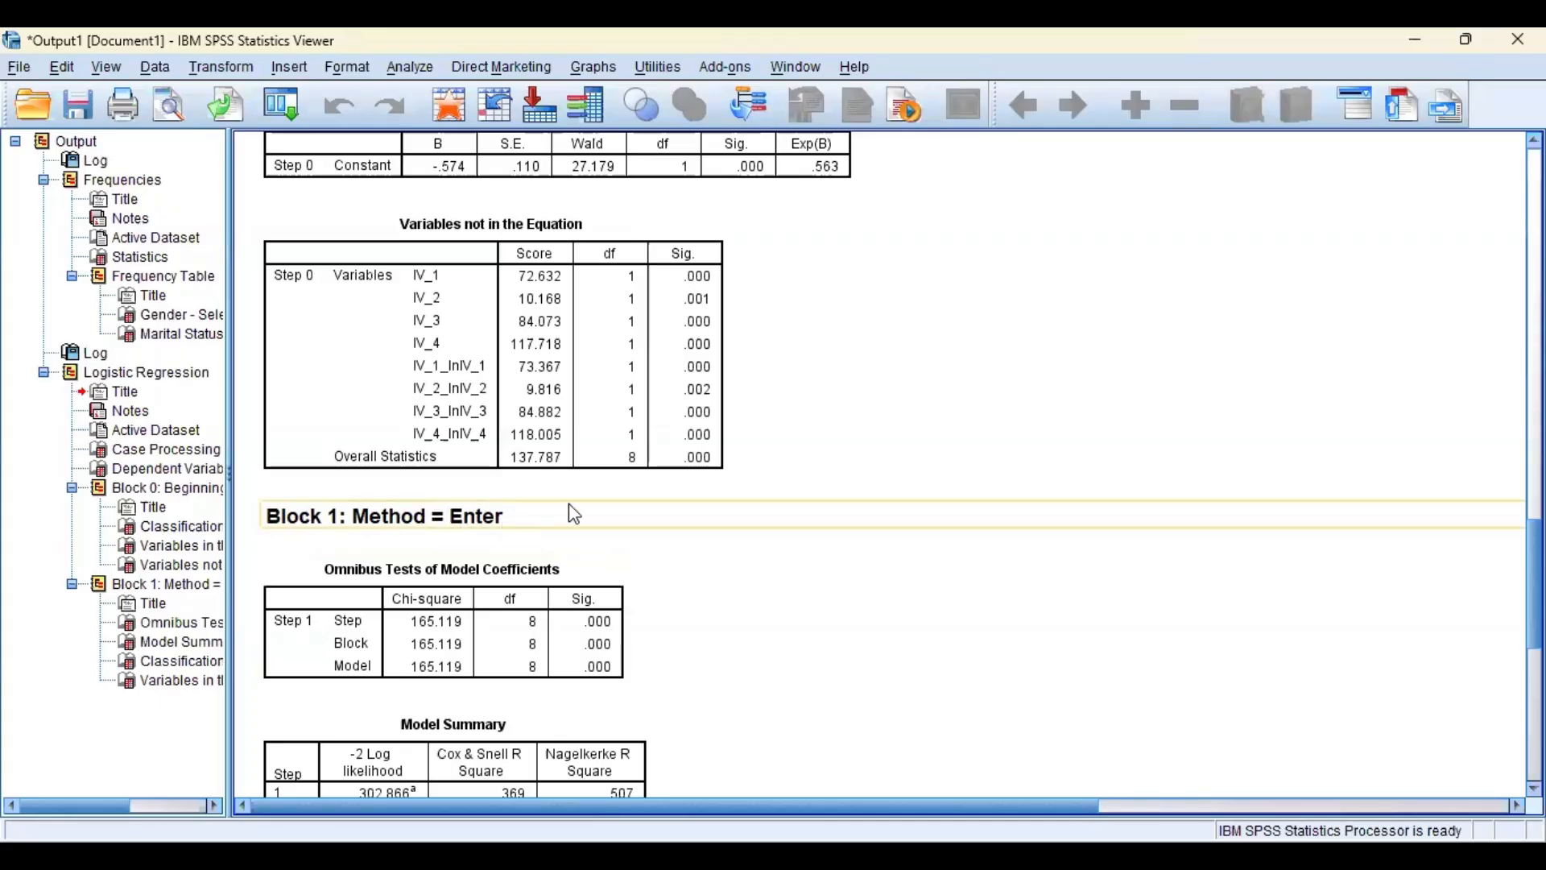
scroll(724, 483, "down", 5)
left_click(775, 461)
scroll(775, 455, "down", 4)
left_click(568, 421)
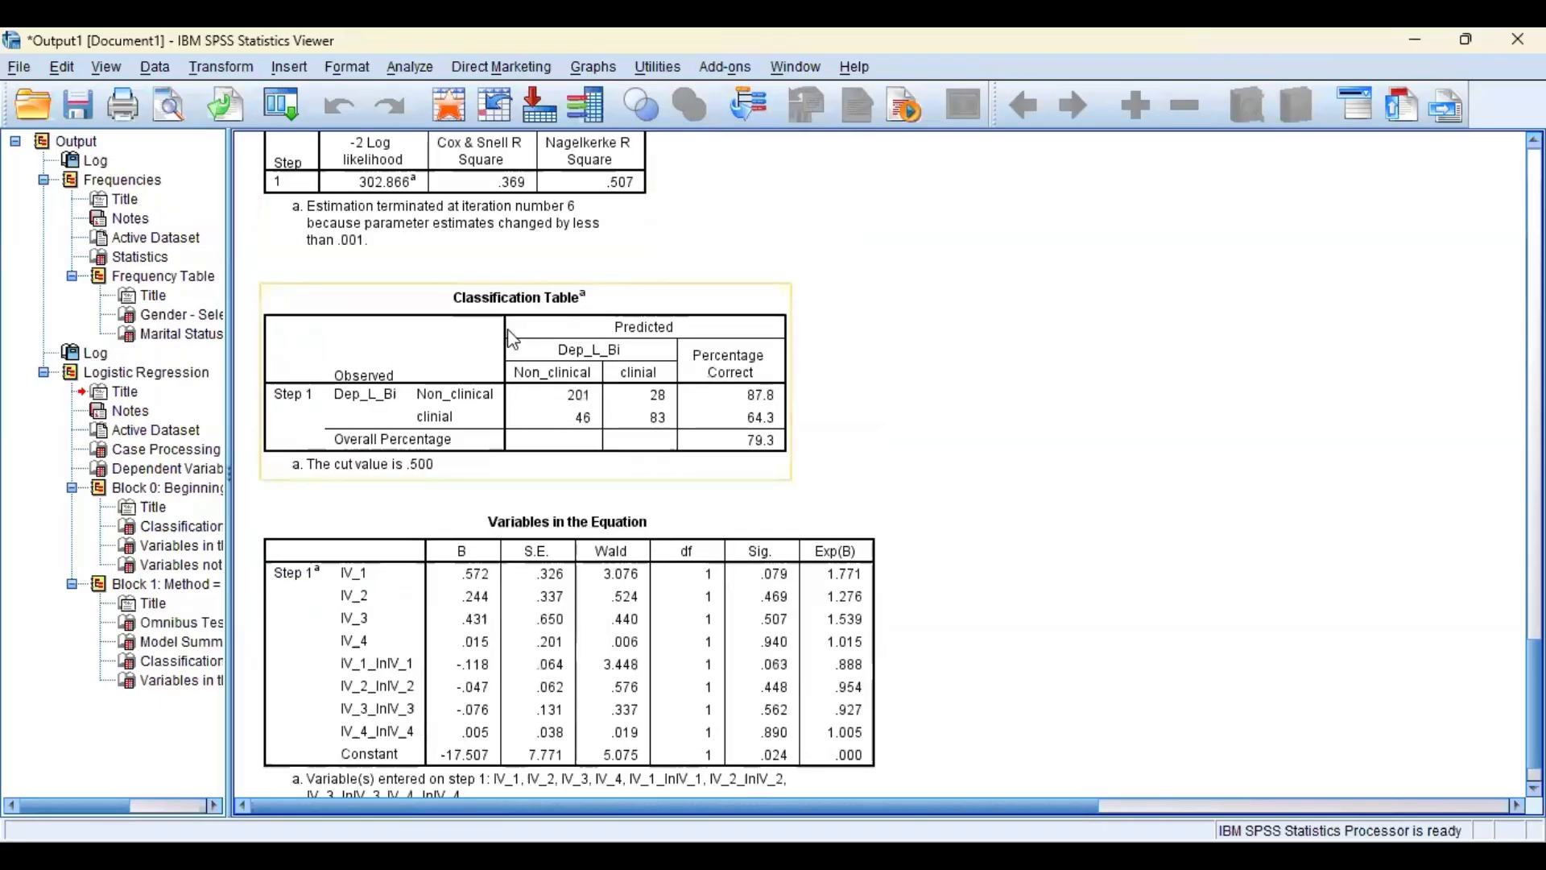
scroll(500, 346, "up", 4)
scroll(769, 330, "down", 4)
scroll(775, 333, "down", 2)
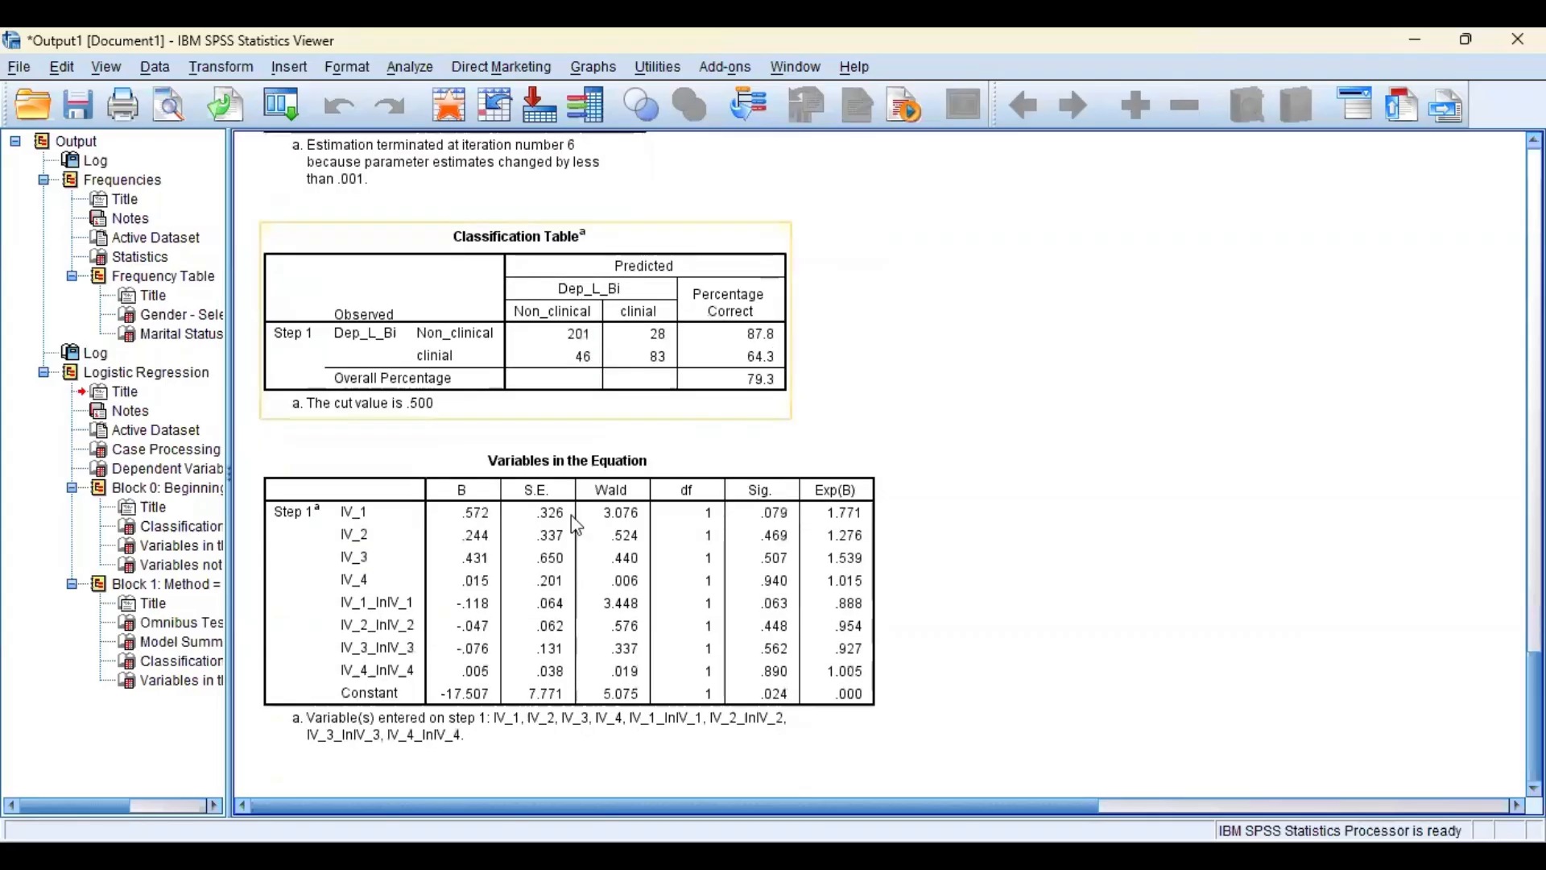
left_click(569, 498)
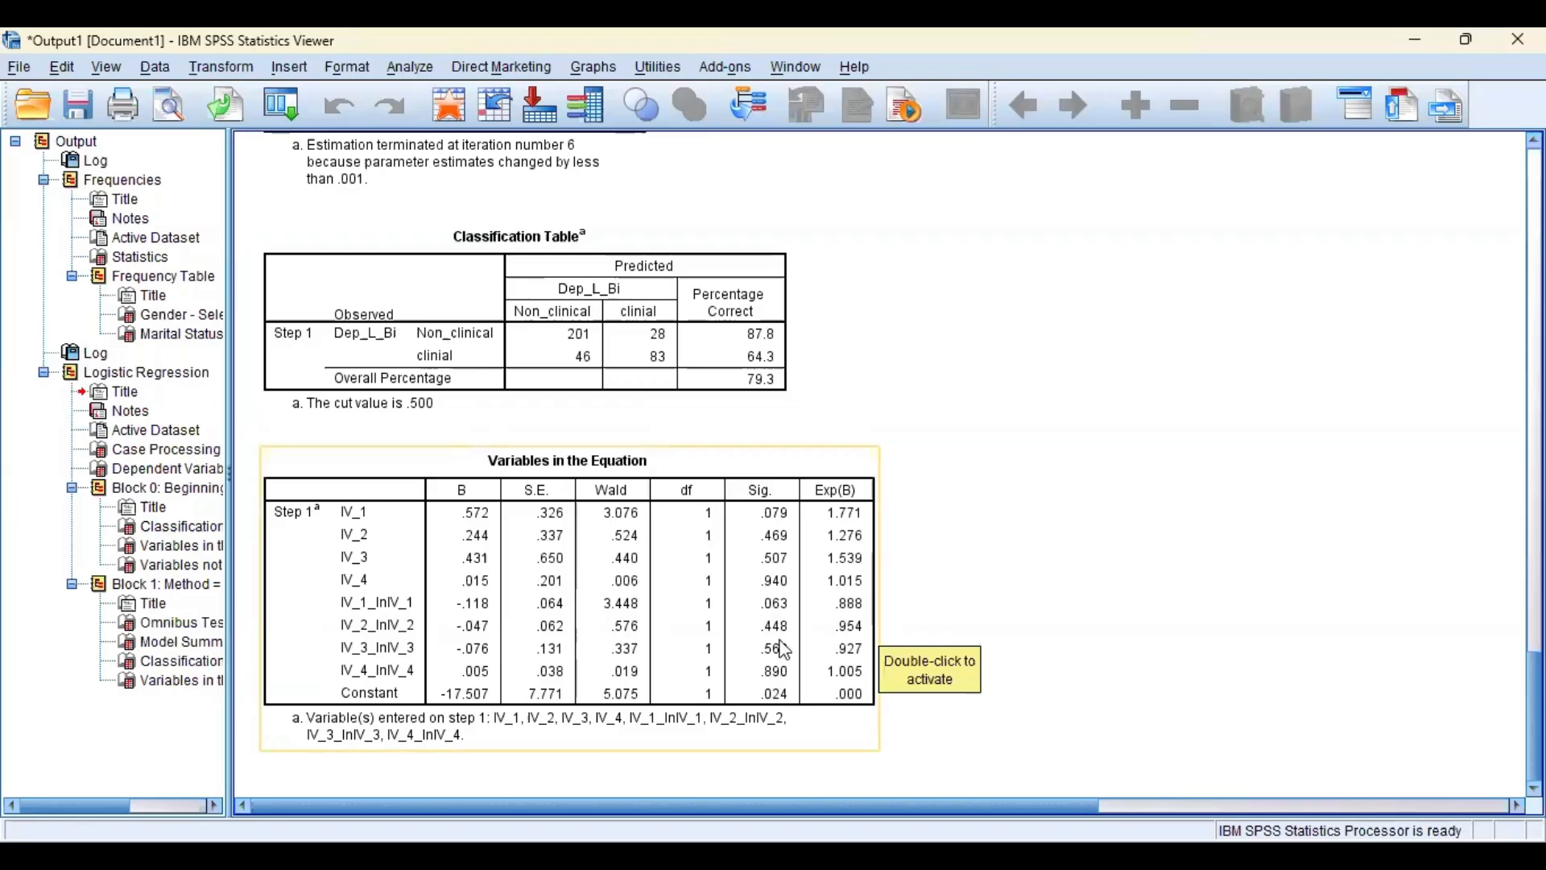
- Compare the interaction term columns in the dataset with their rows in the output's Variables in the Equation table
left_click(1421, 47)
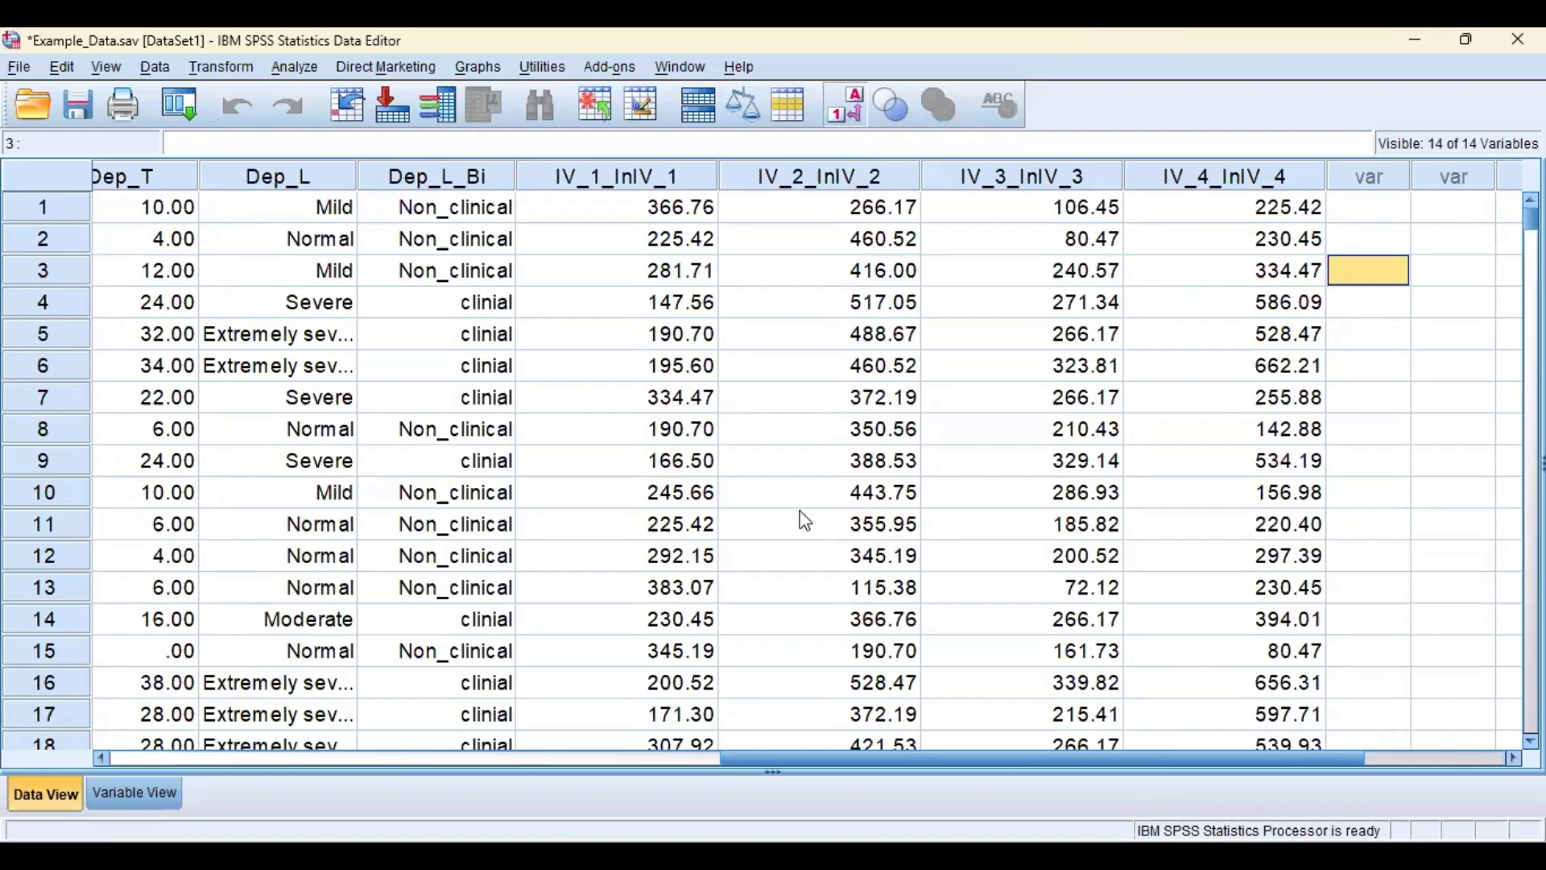
key("alt+Tab")
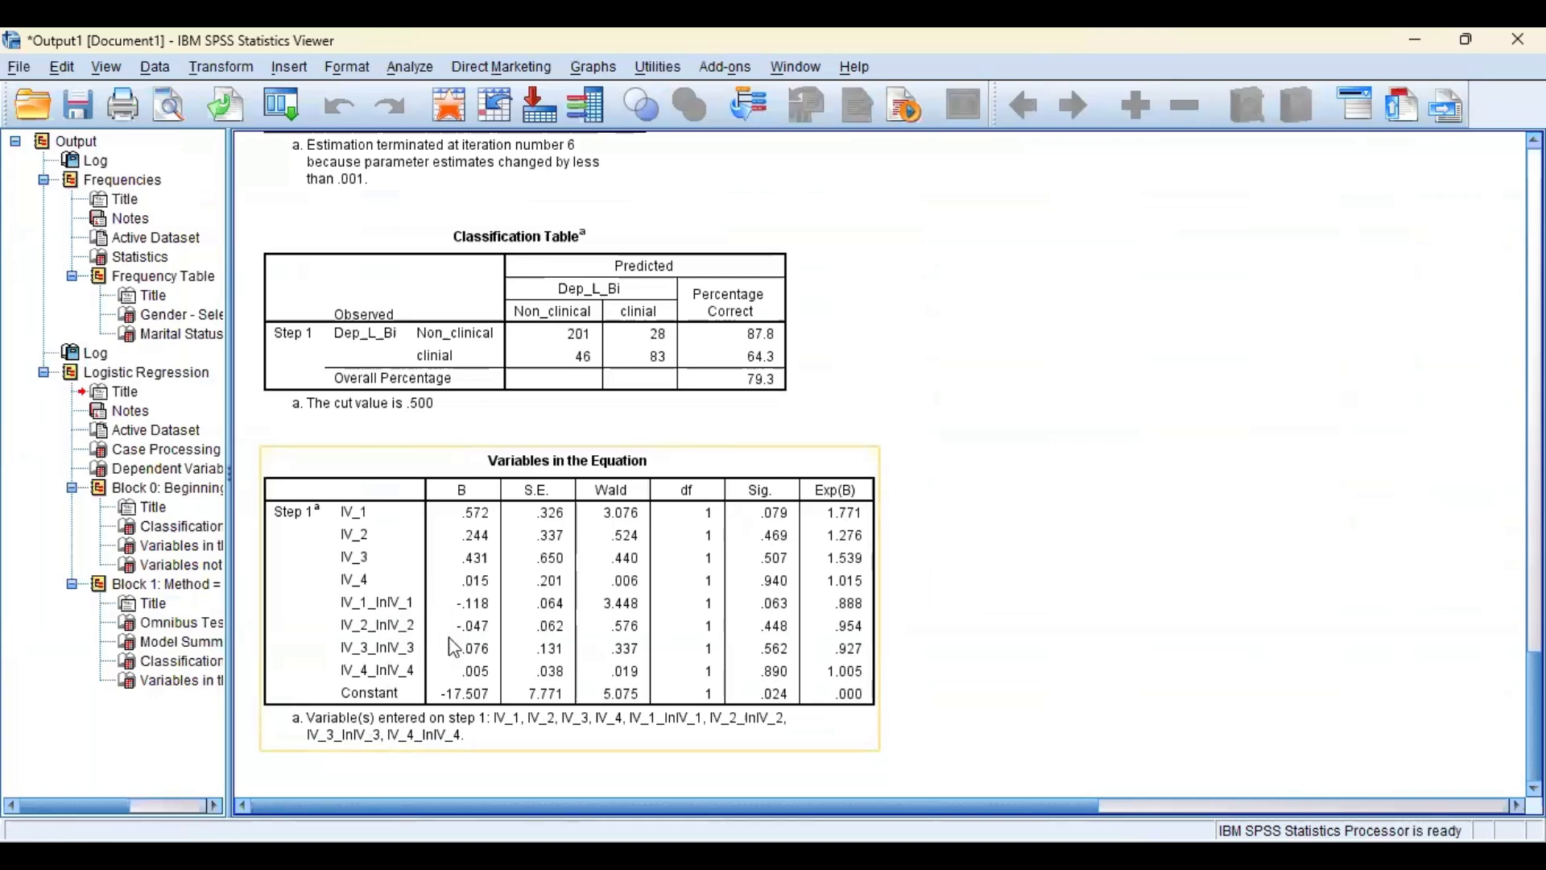
left_click(1210, 357)
- Return to the dataset and set up an Ordinal regression with Dep_L as the dependent variable
left_click(1429, 40)
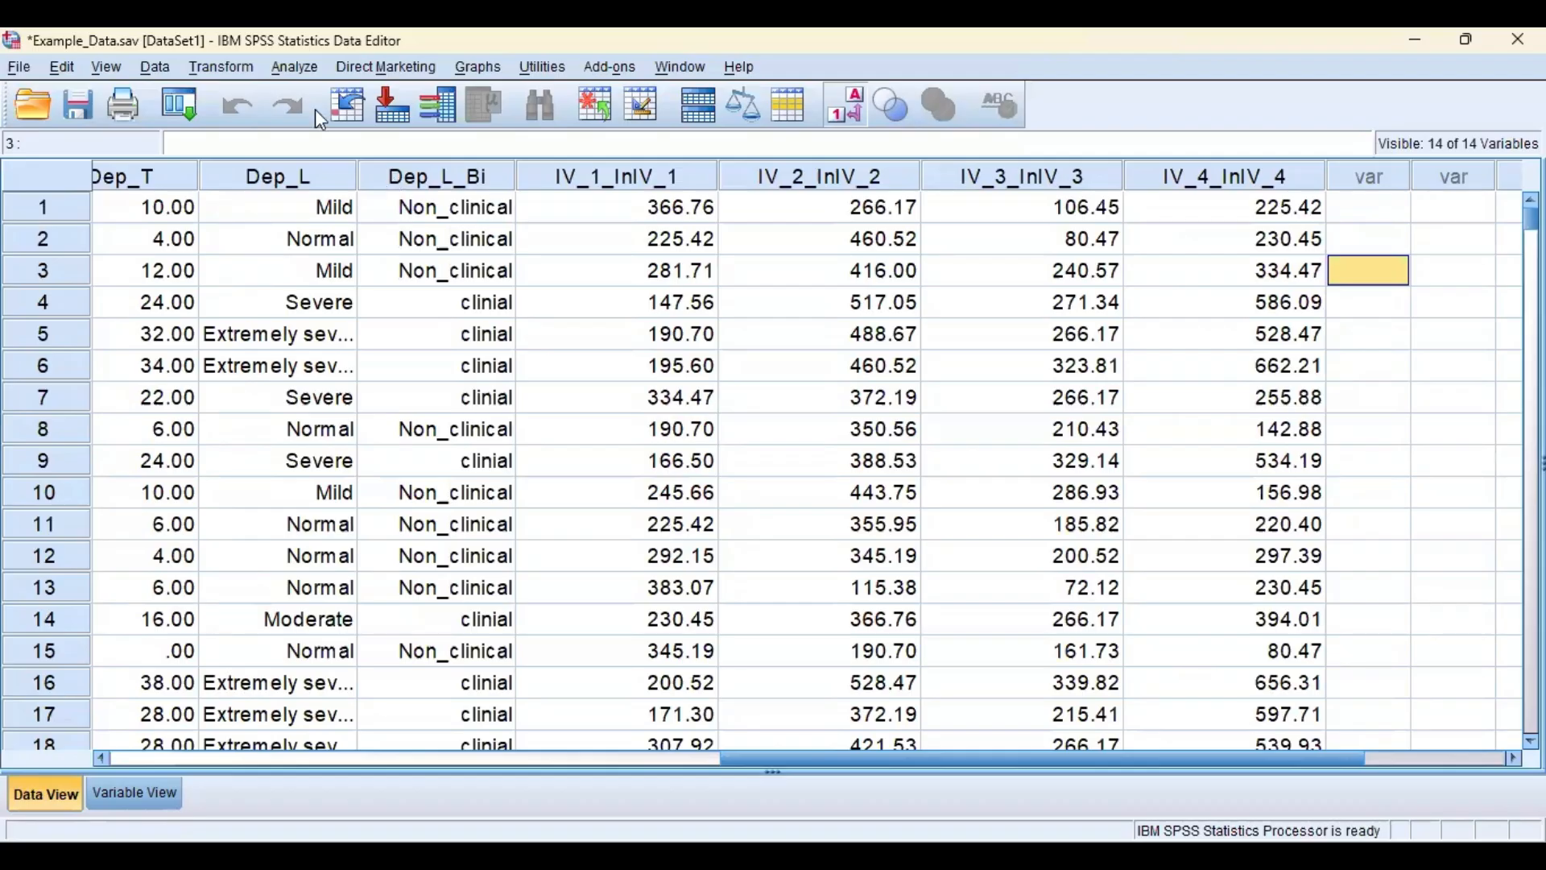
left_click(295, 67)
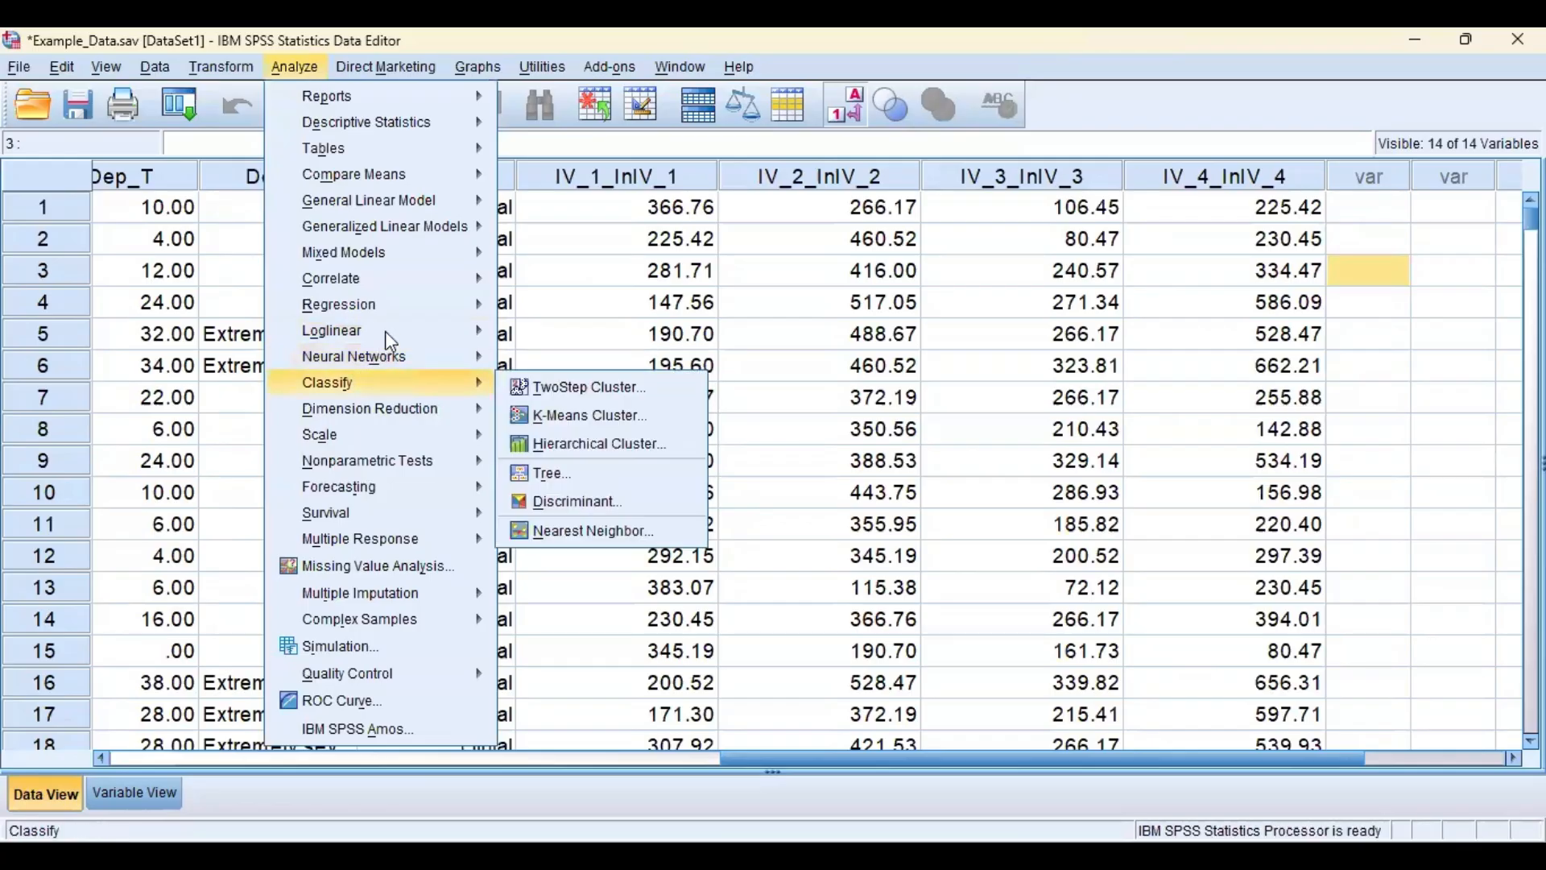
mouse_move(385, 330)
mouse_move(404, 306)
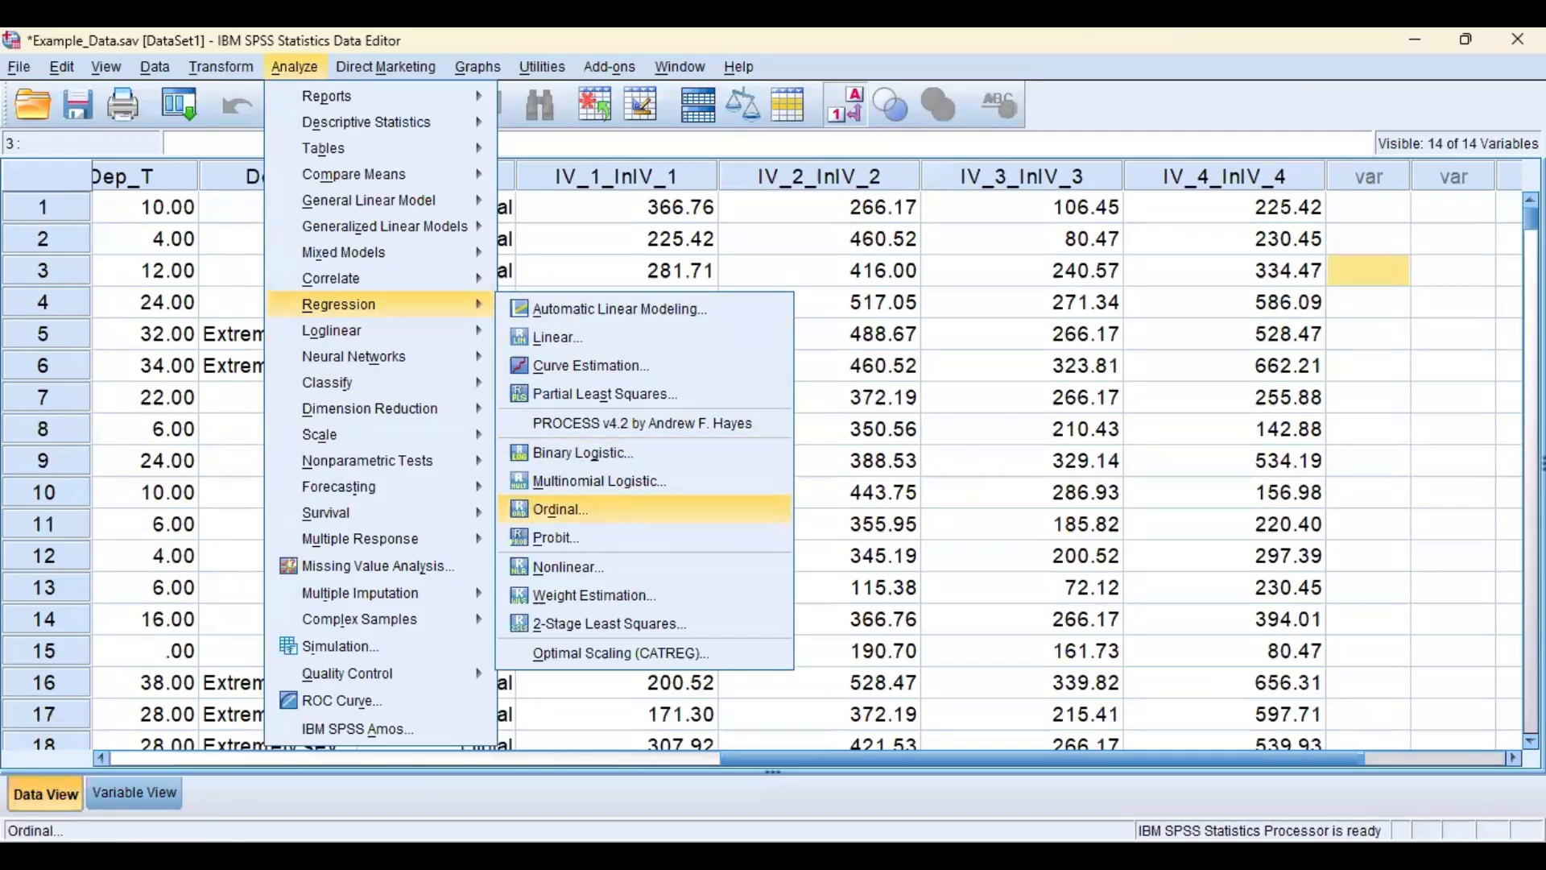
left_click(559, 509)
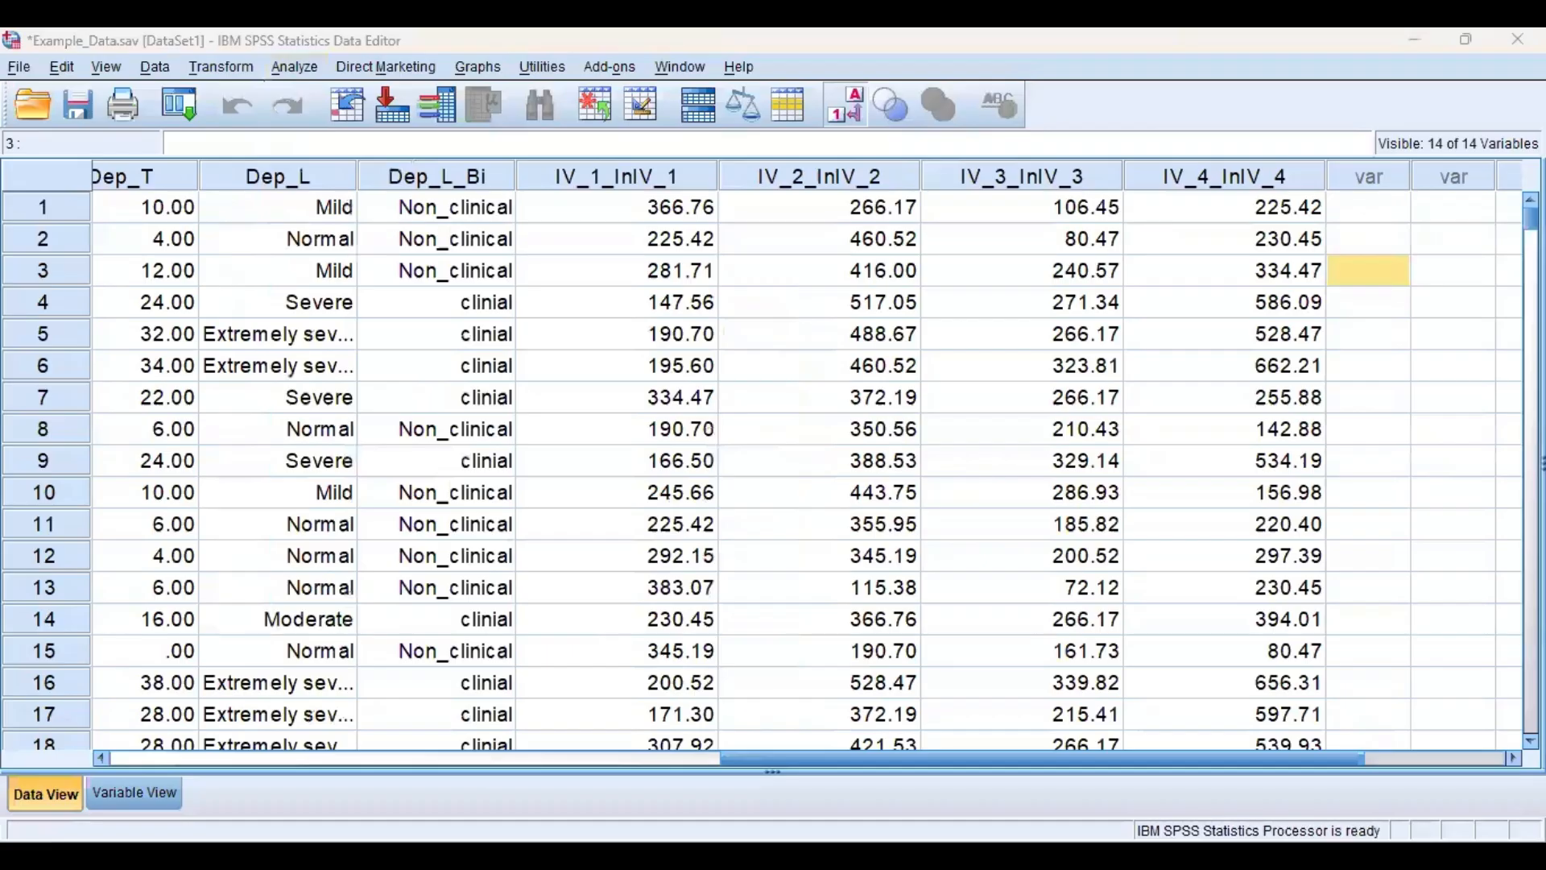
left_click(605, 318)
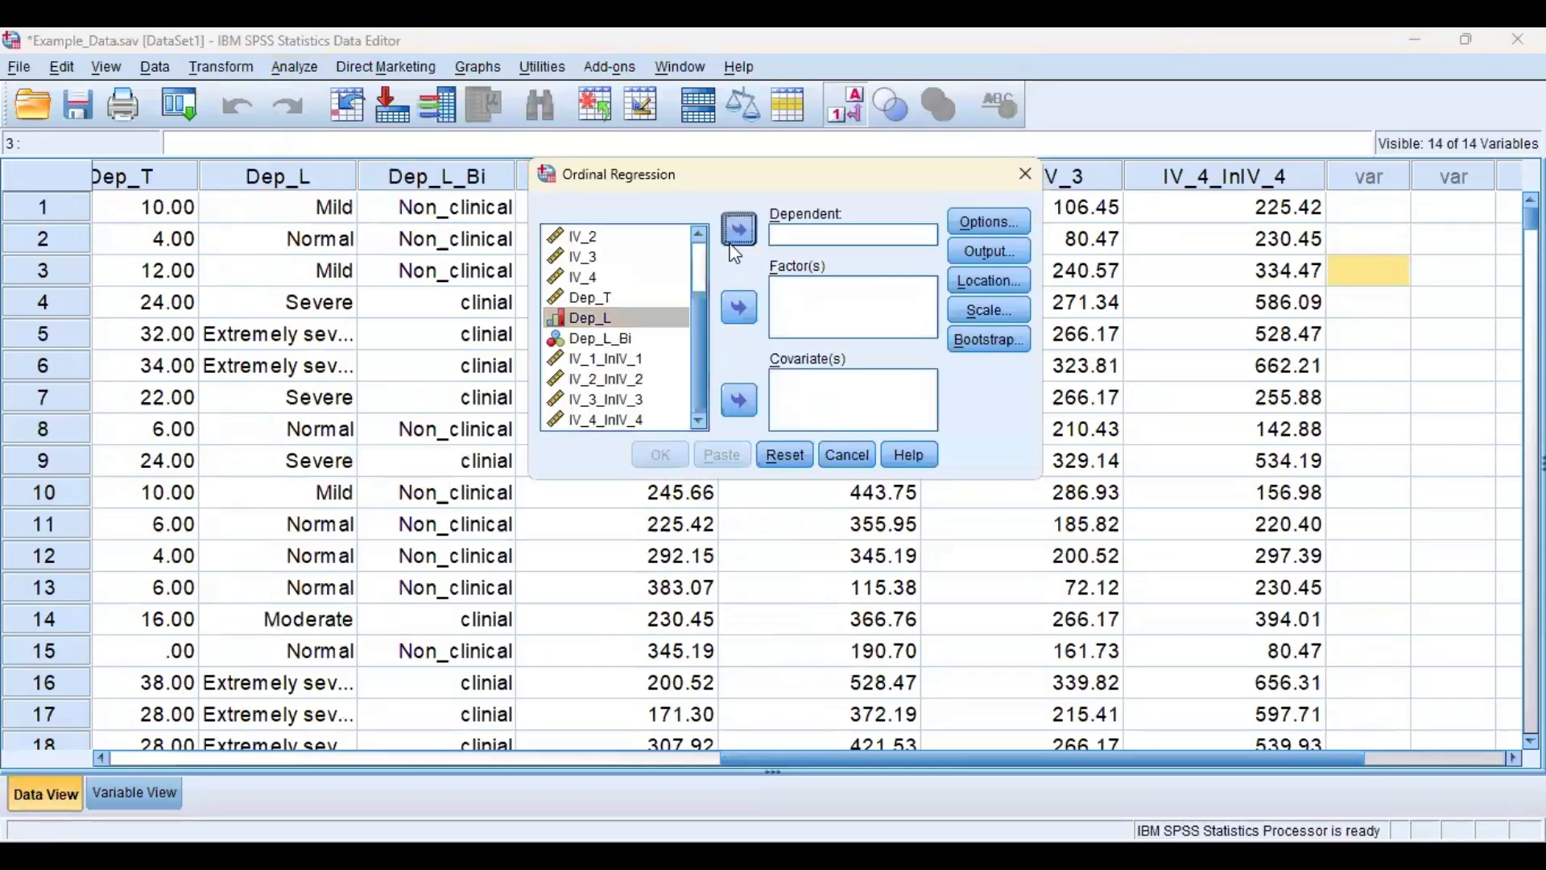
left_click(738, 231)
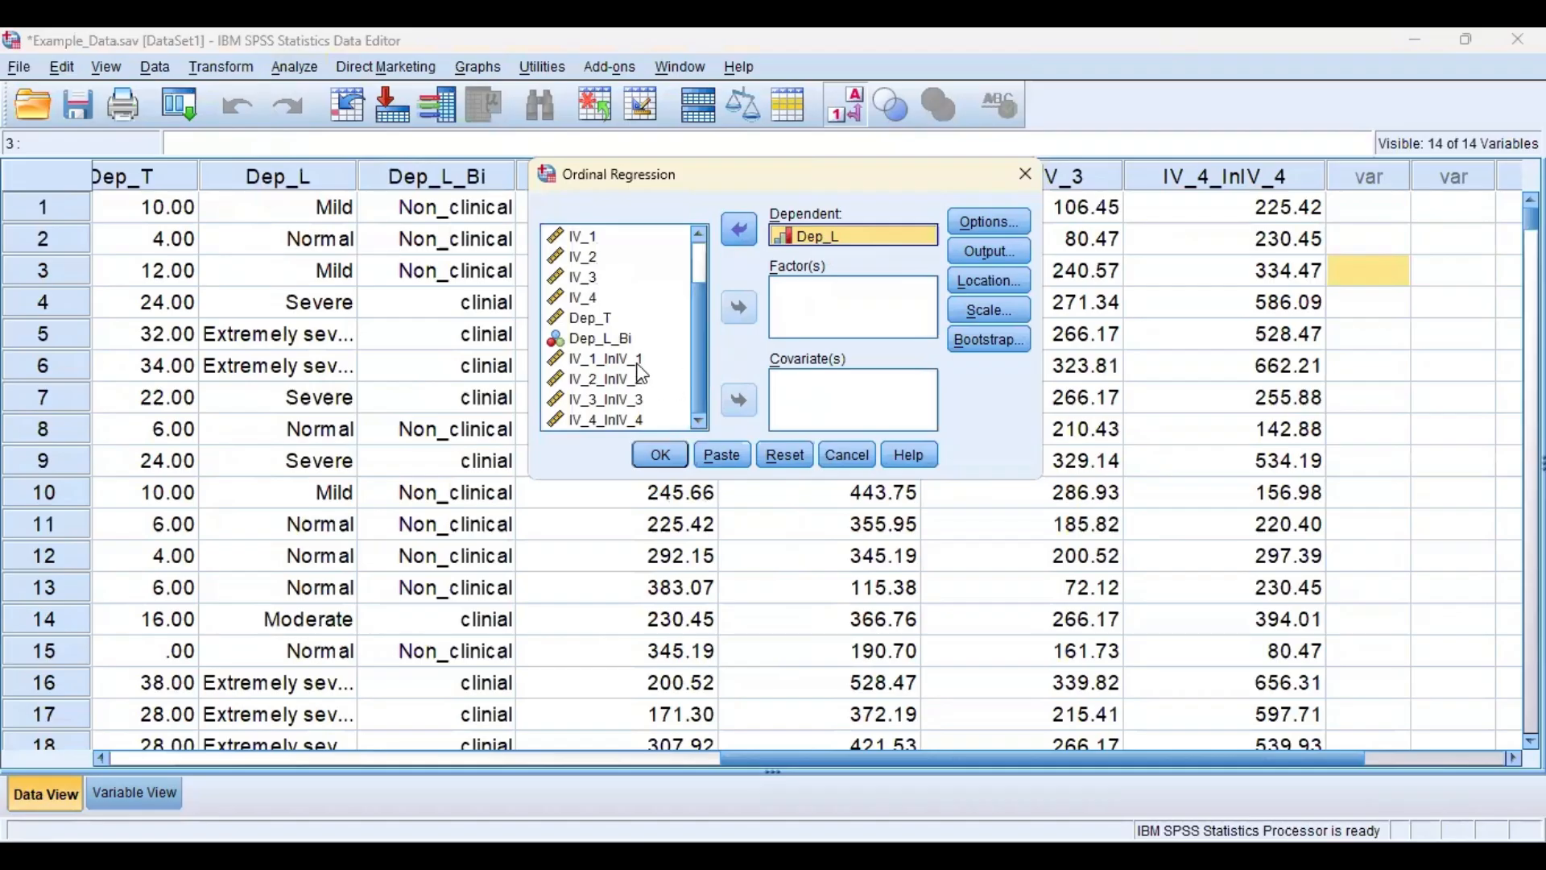
- Add IV_1 to IV_4 and their four log interaction terms as covariates of the ordinal regression
scroll(621, 324, "up", 1)
left_click_drag(616, 307, 611, 360)
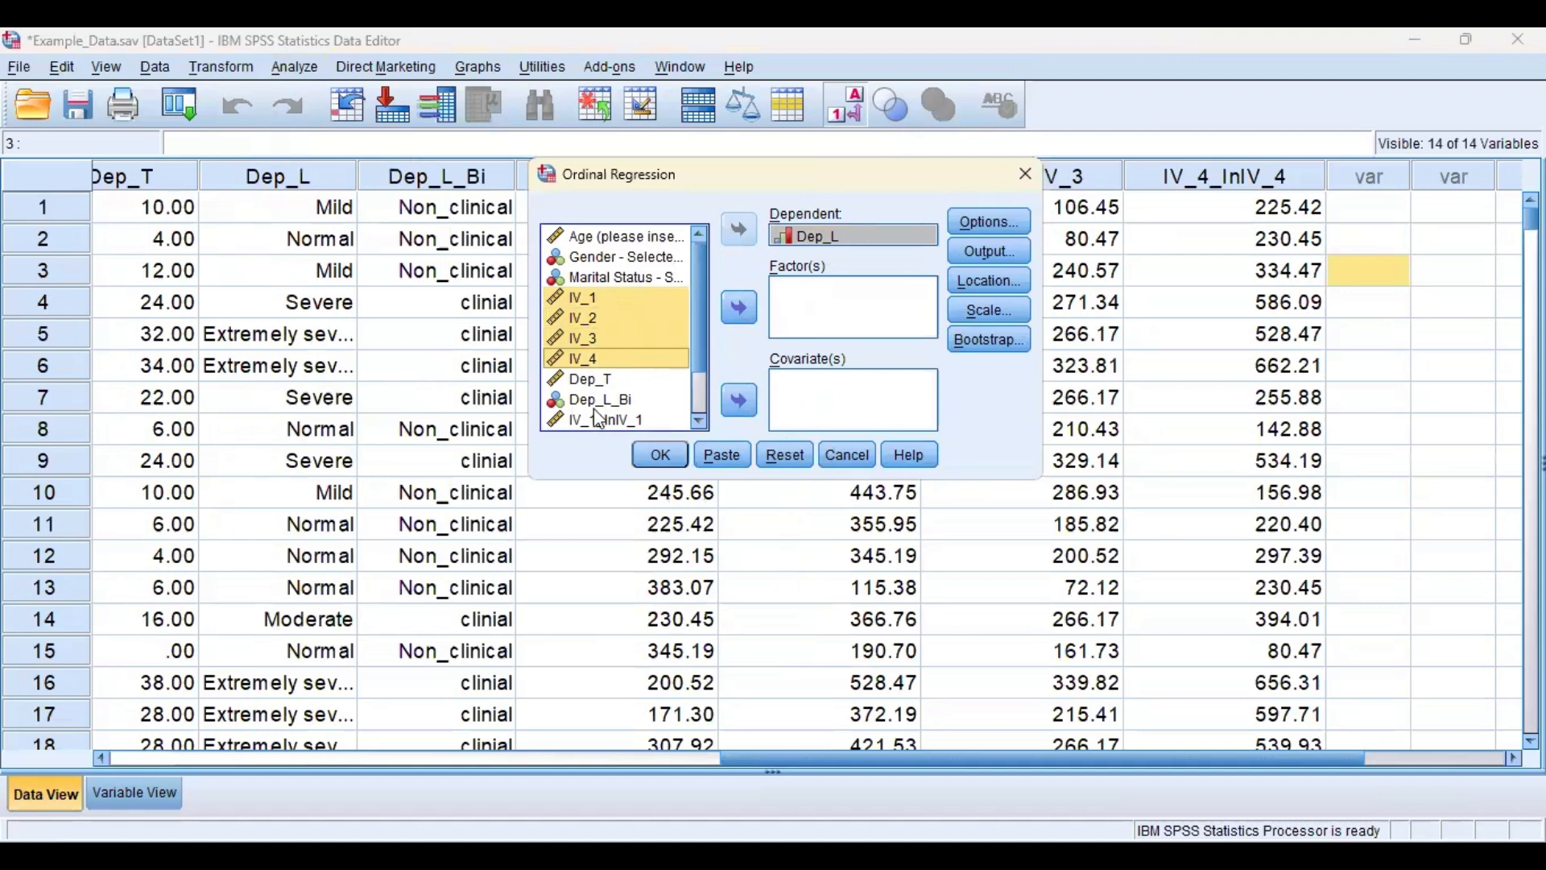
left_click(738, 400)
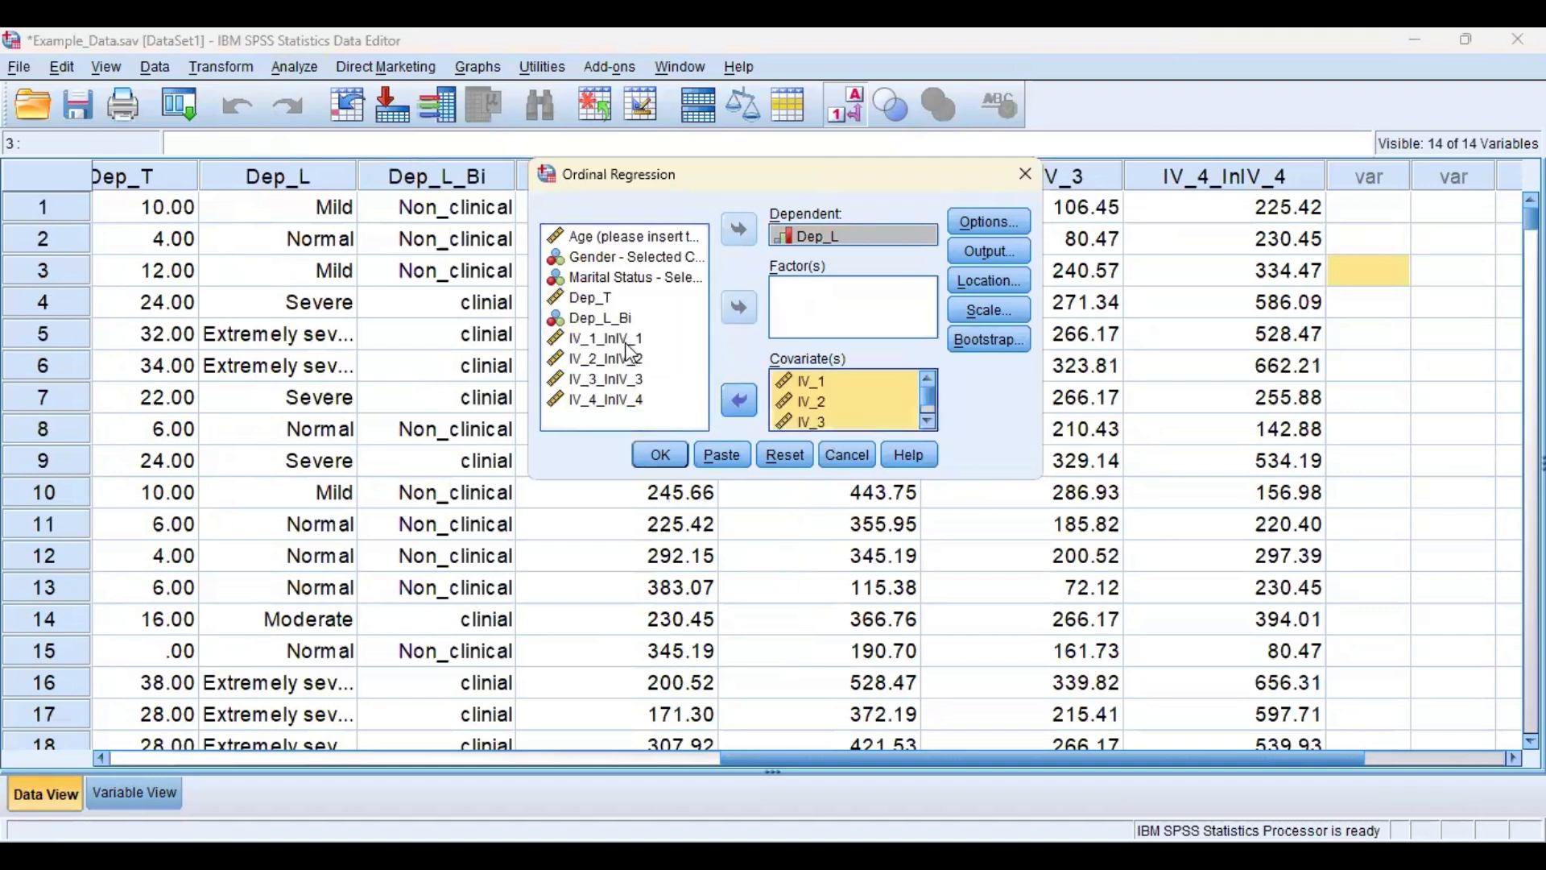
left_click_drag(616, 339, 729, 425)
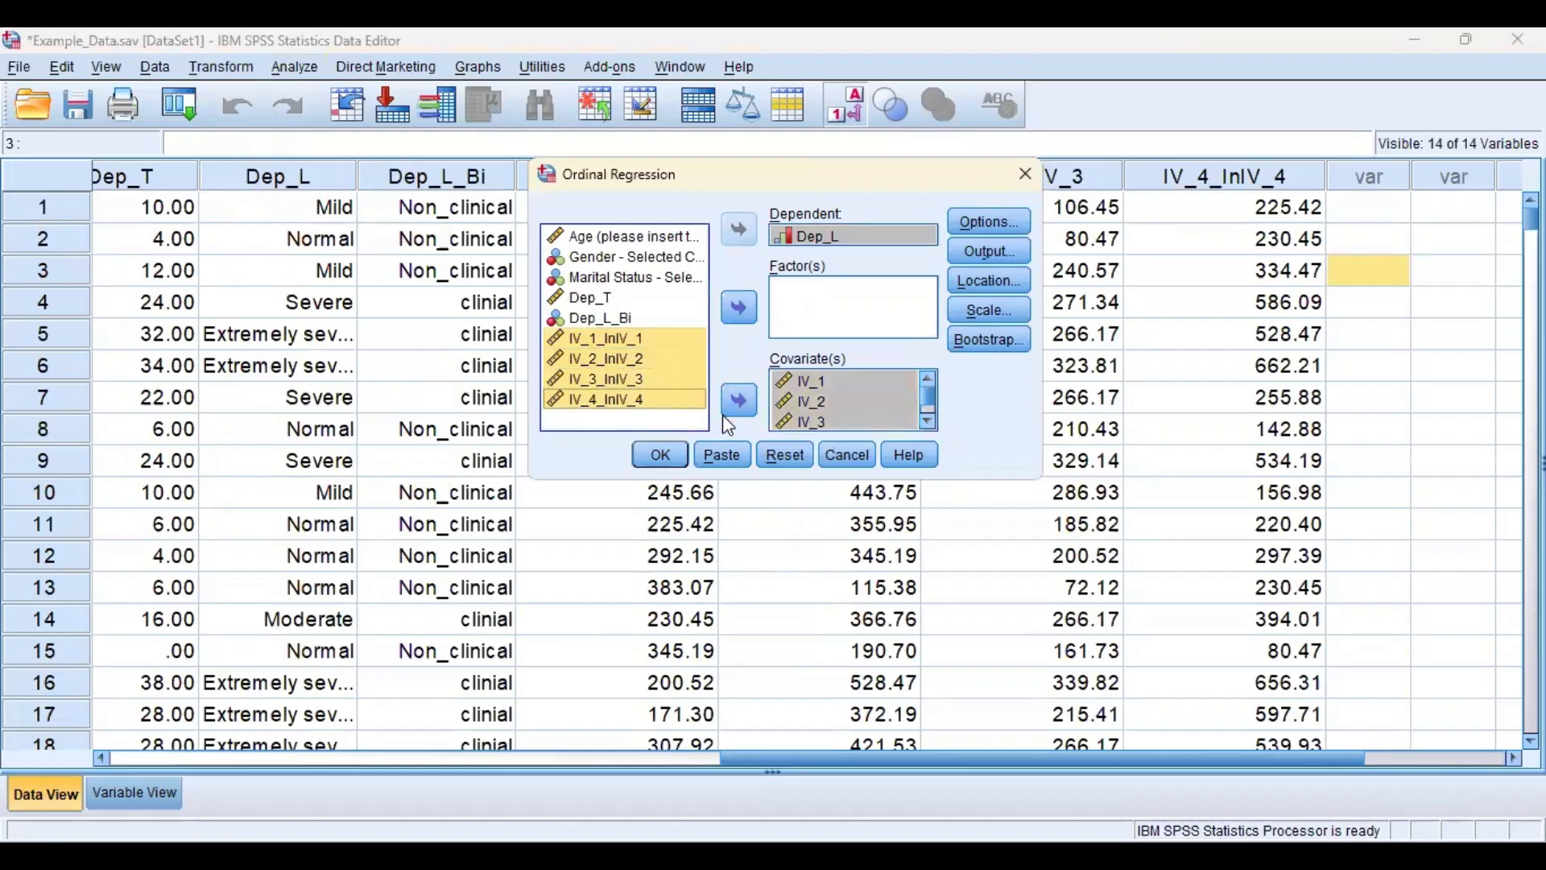
left_click(738, 401)
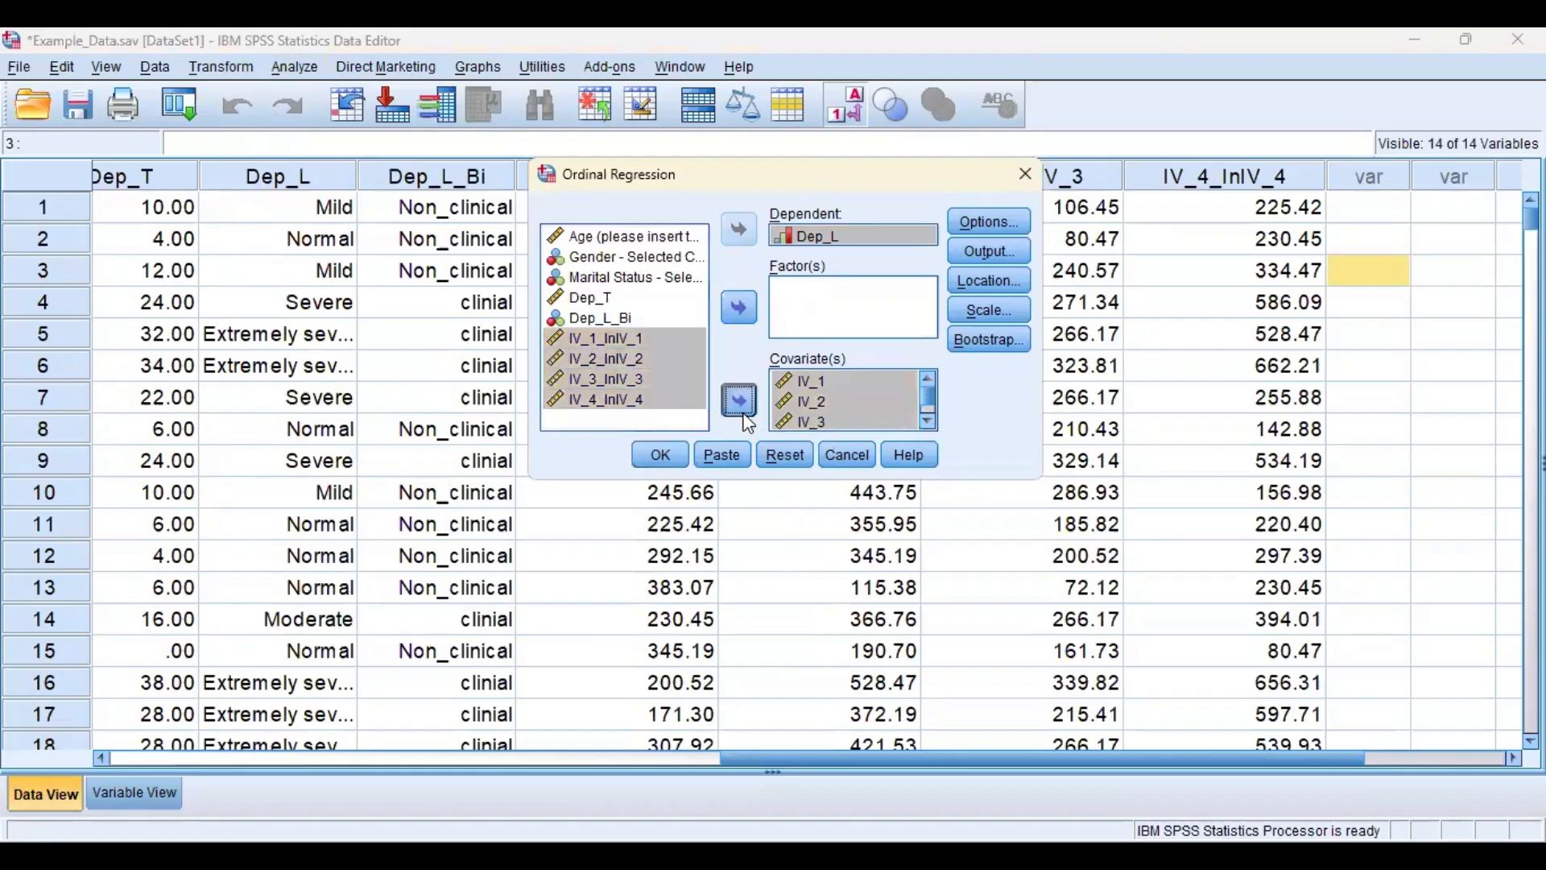
- Run the ordinal regression, maximize the output window and examine the Parameter Estimates table
left_click(654, 465)
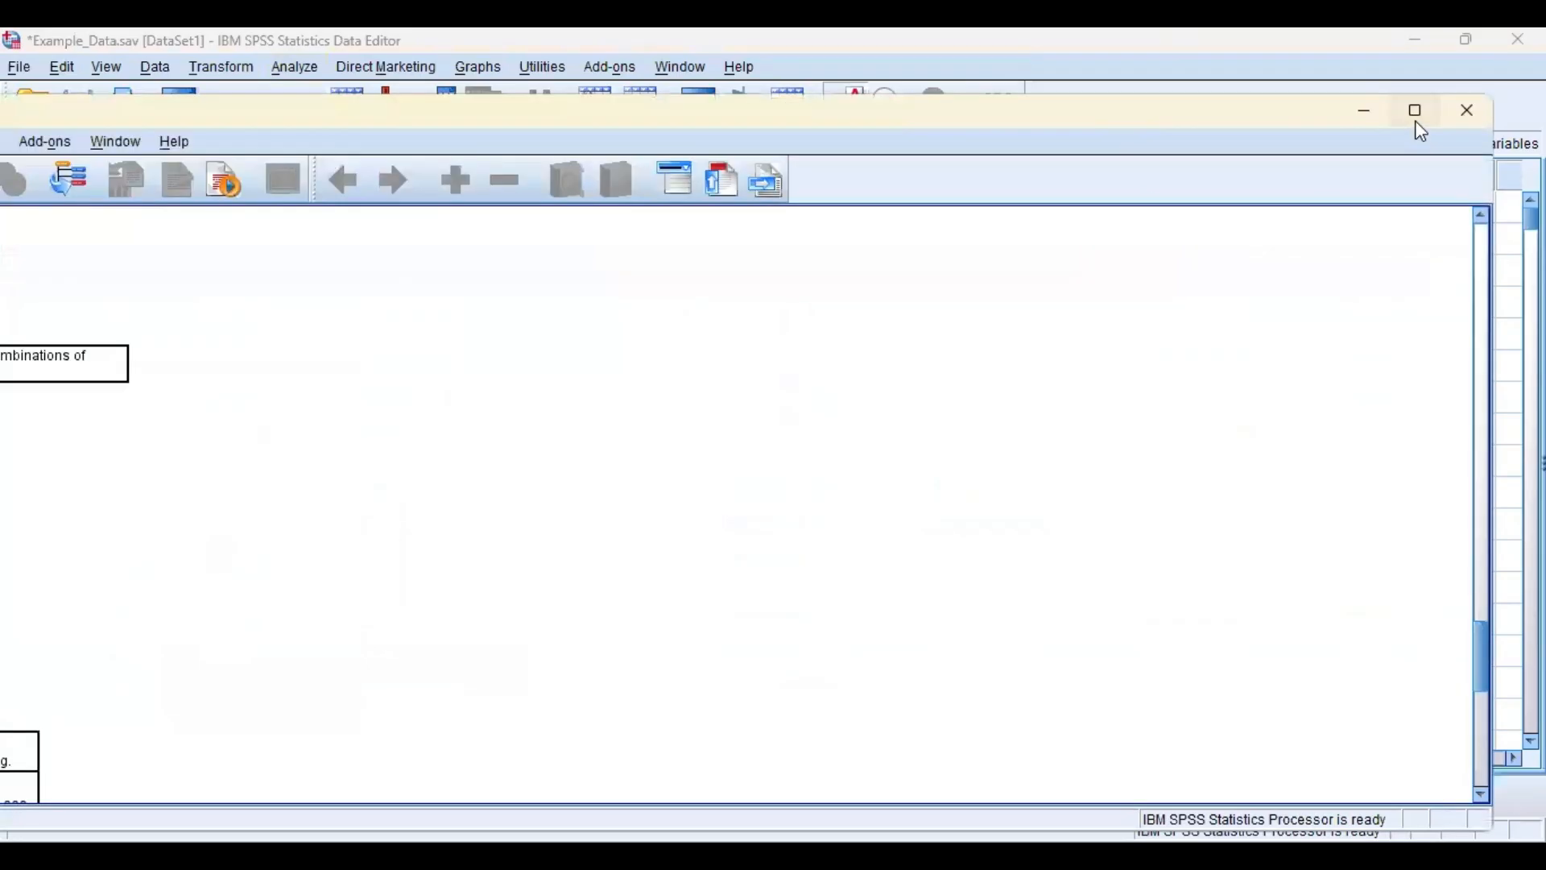
left_click(1414, 118)
scroll(793, 465, "down", 8)
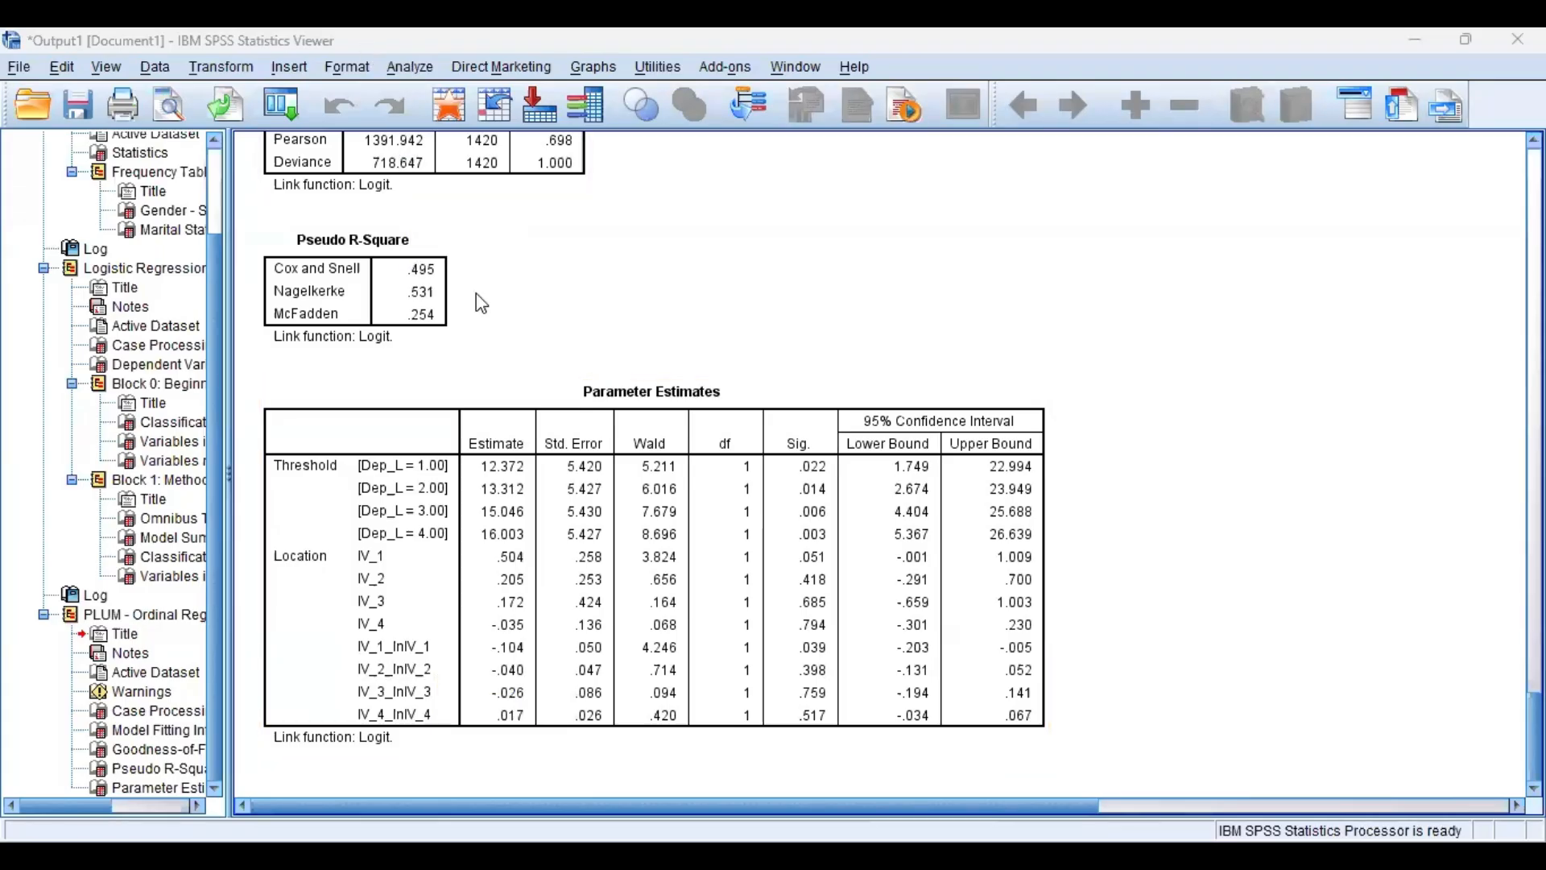
- Set up a Multinomial Logistic regression with Dep_L as the dependent variable
left_click(411, 67)
mouse_move(593, 304)
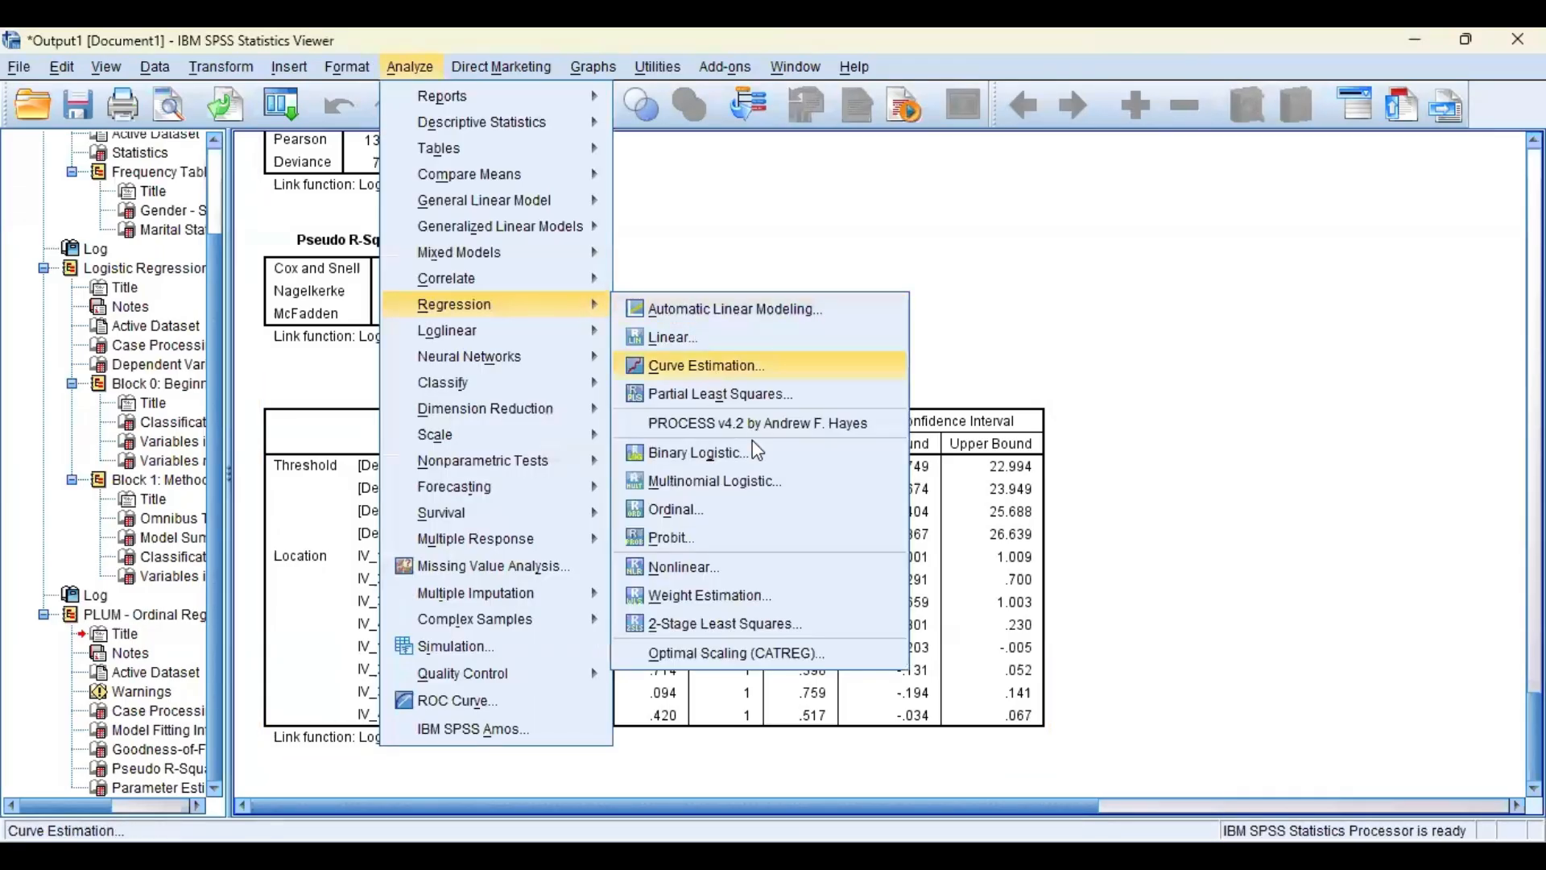
left_click(759, 483)
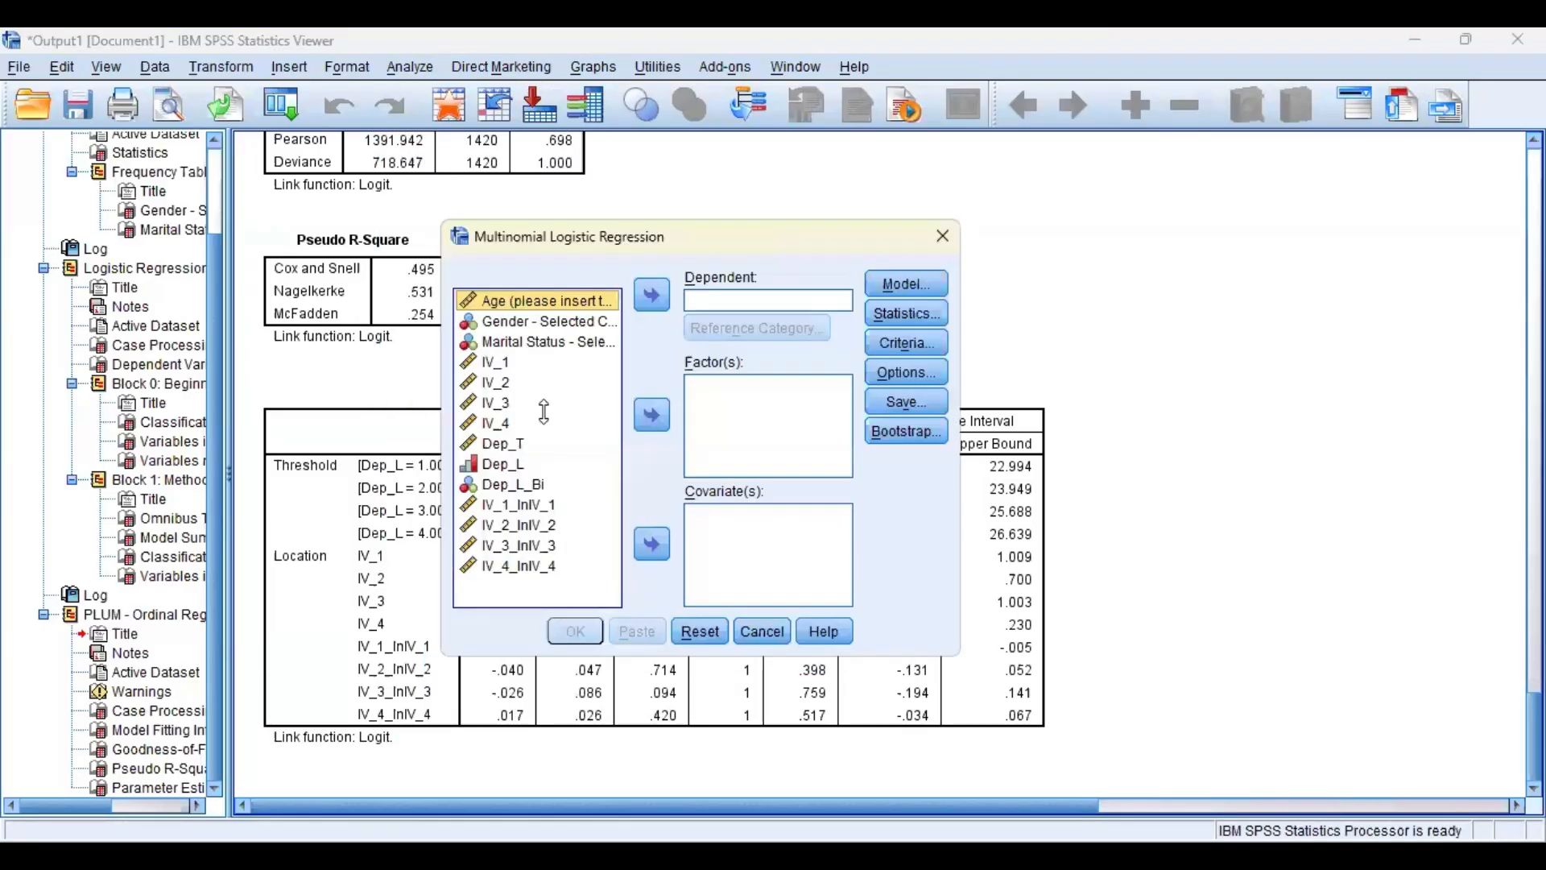
left_click(506, 465)
left_click(649, 293)
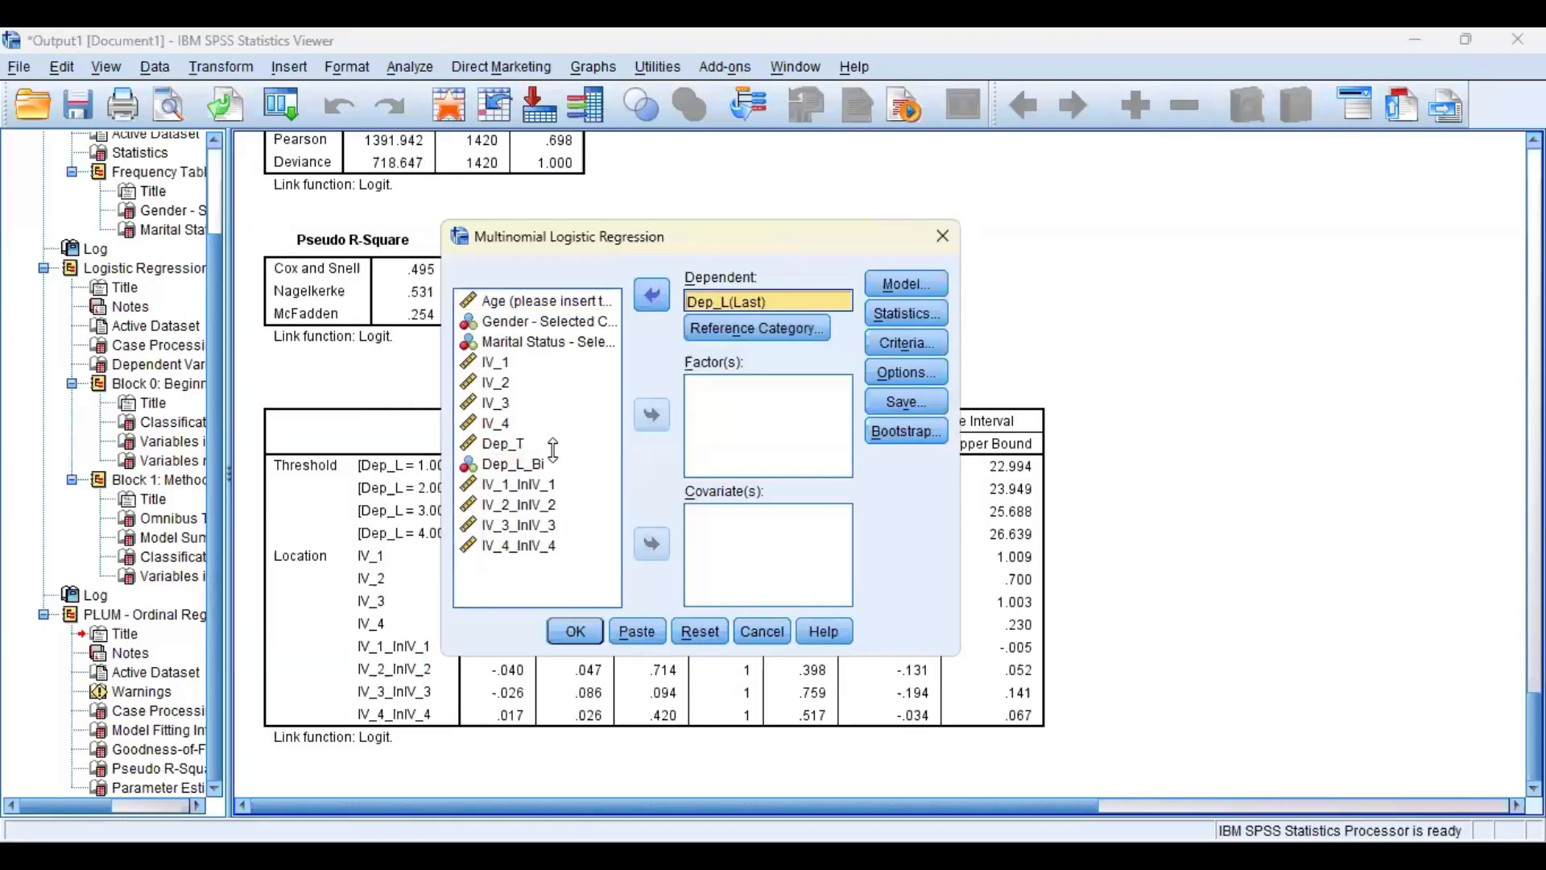
- Add IV_1 to IV_4 and their four log interaction terms as covariates of the multinomial regression
left_click_drag(530, 369, 531, 424)
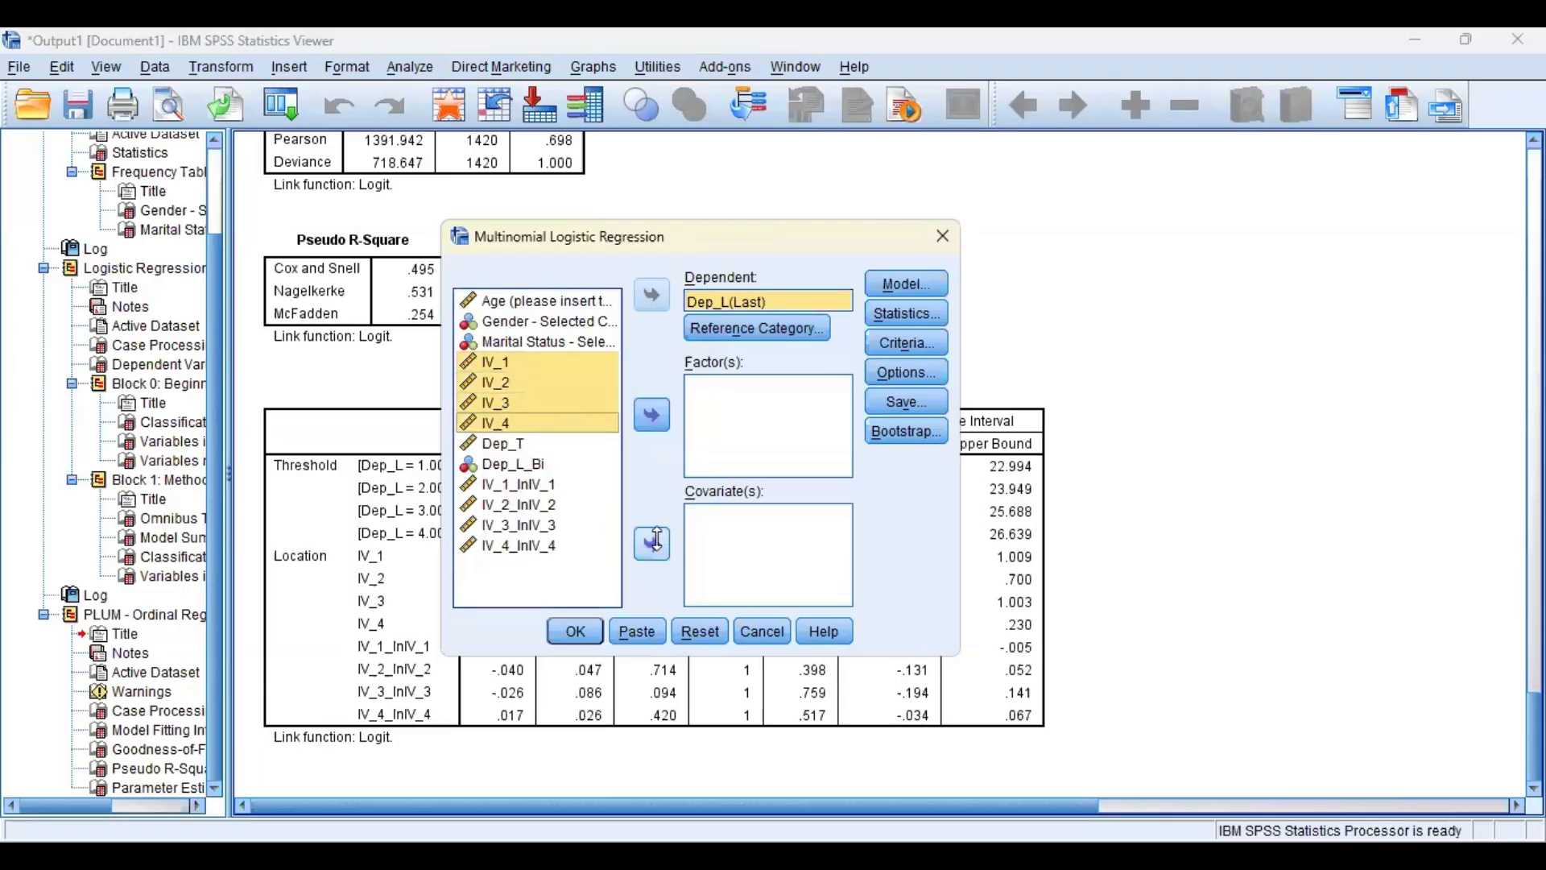
left_click(652, 544)
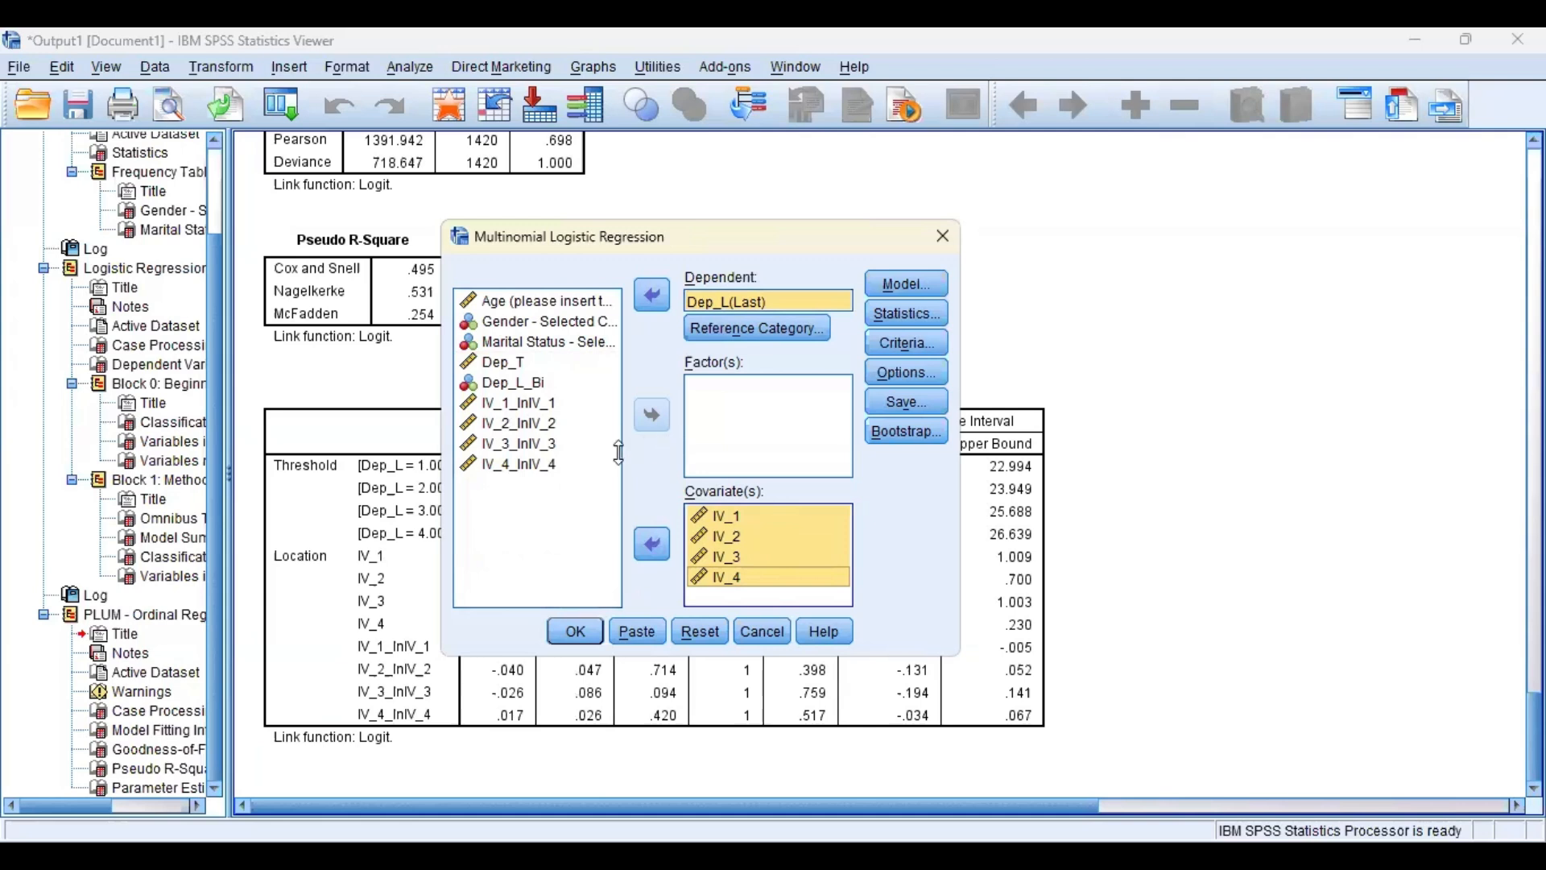
left_click(533, 401)
left_click_drag(545, 445, 547, 465)
left_click(640, 544)
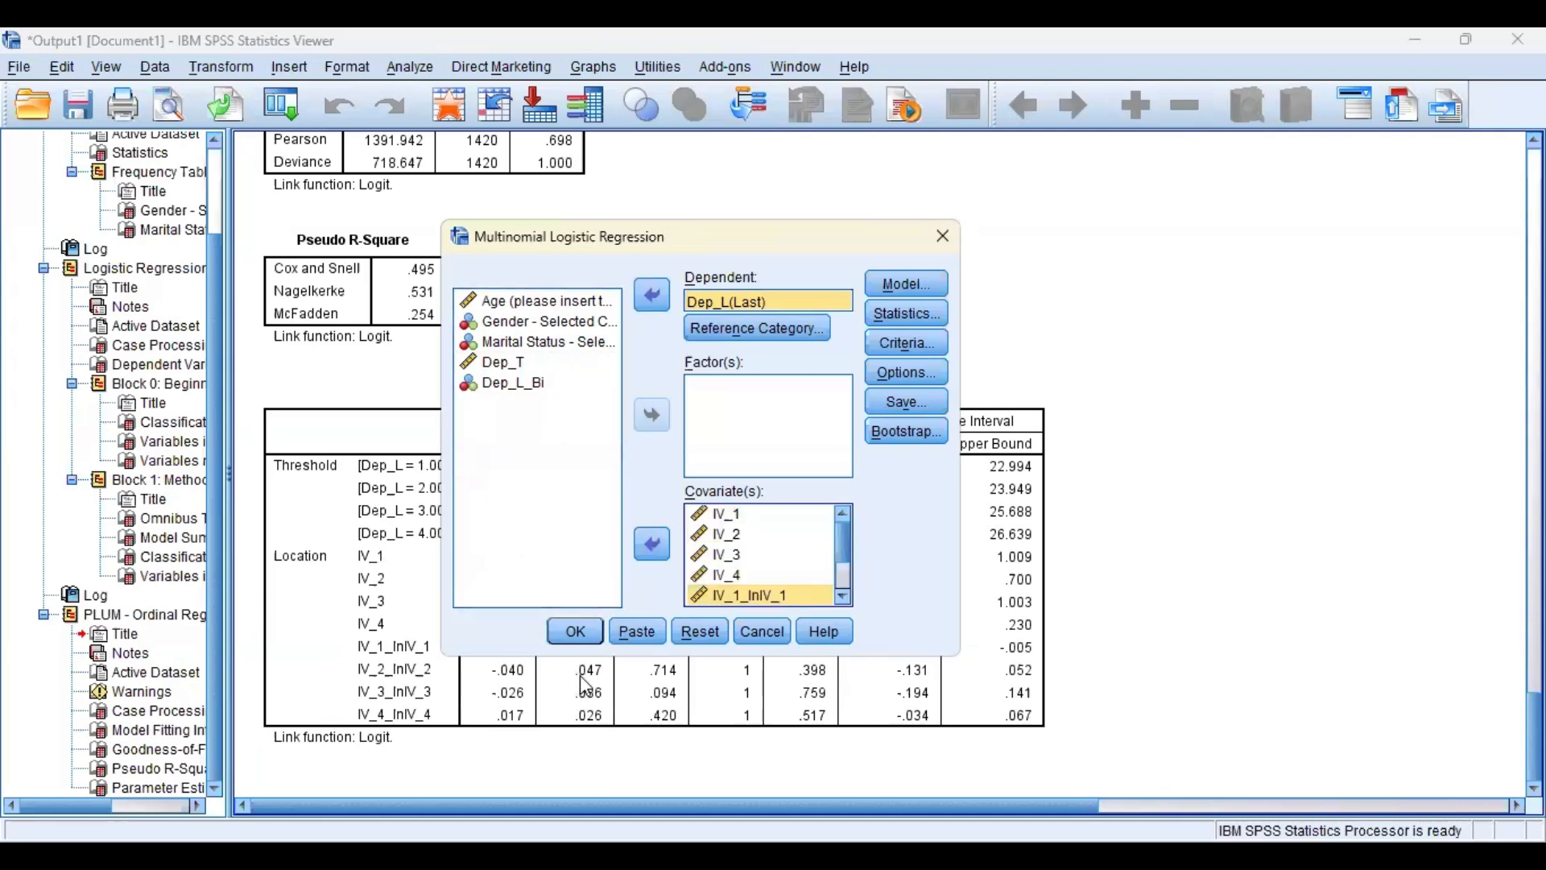
- Run the multinomial regression and examine the log interaction terms' significance for each Dep_L category in the Parameter Estimates table
left_click(576, 632)
scroll(836, 505, "down", 10)
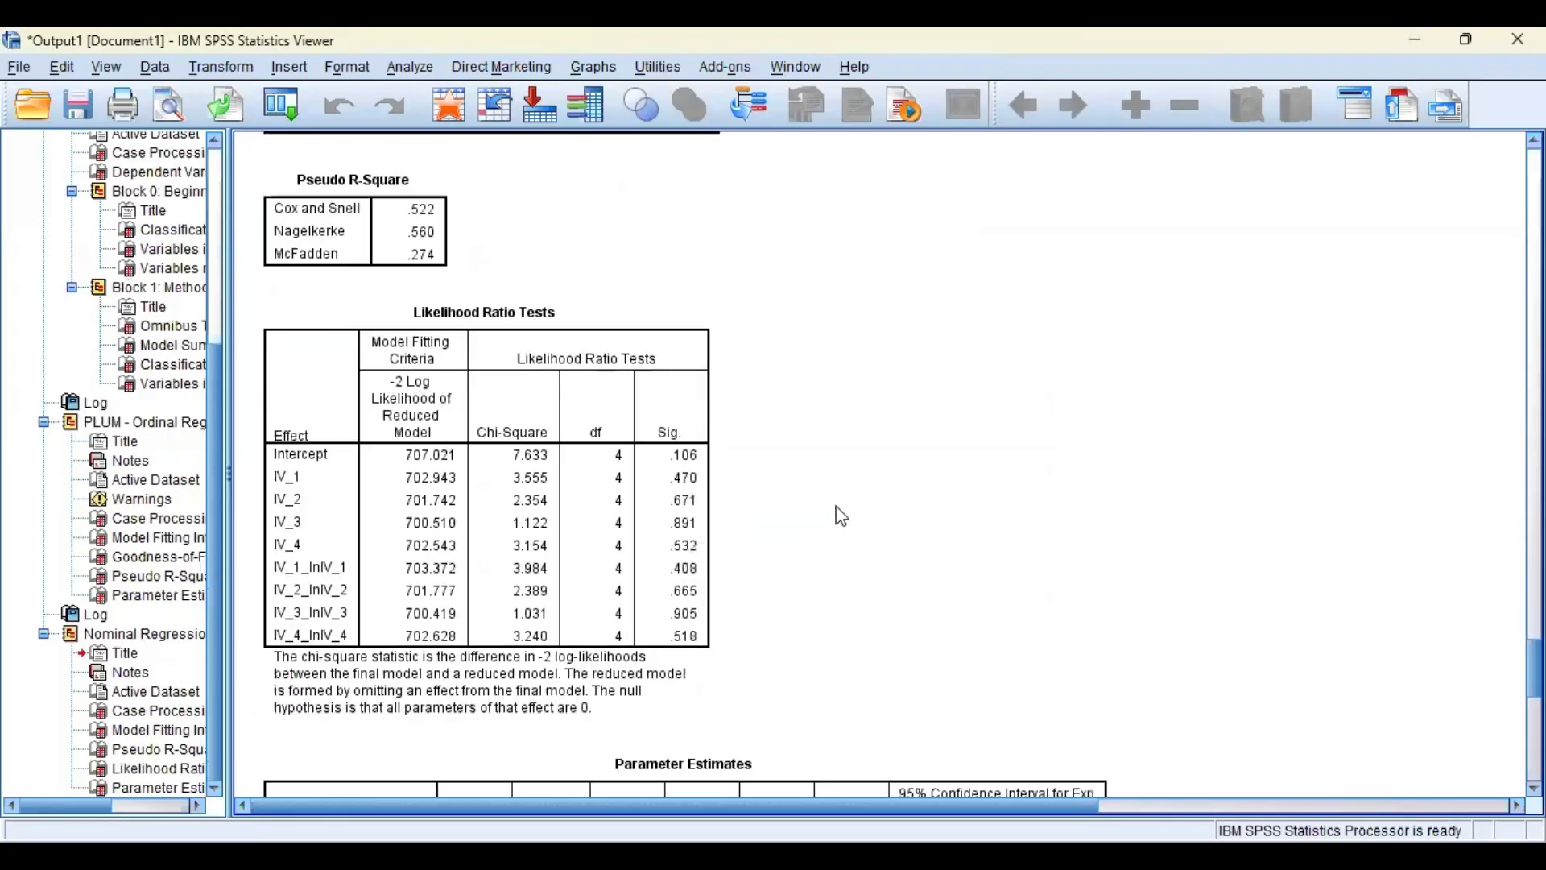
scroll(543, 394, "up", 5)
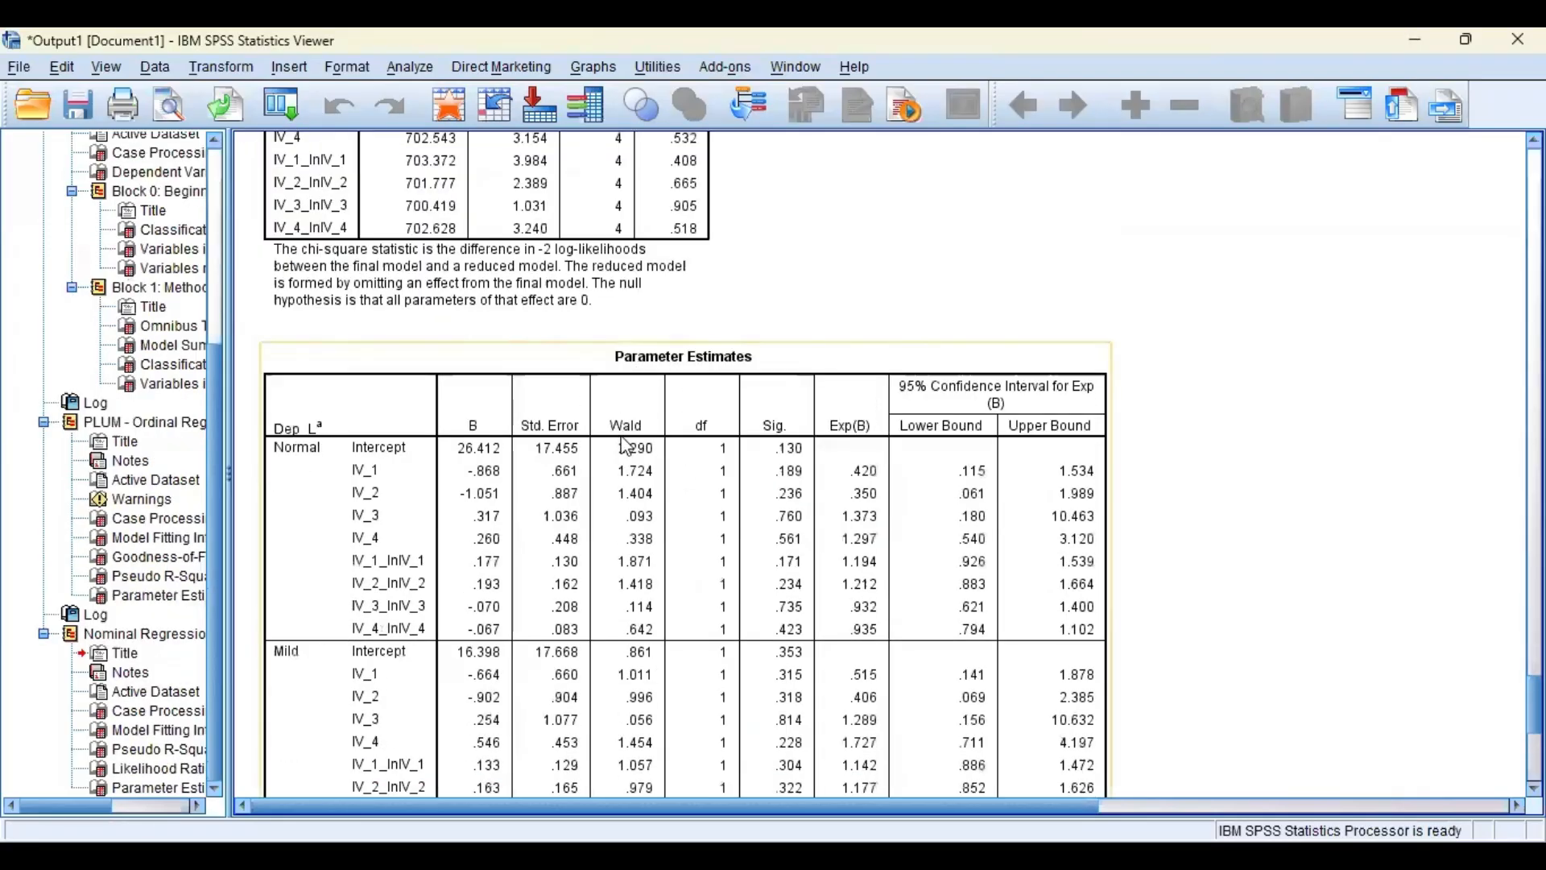
scroll(626, 447, "down", 2)
scroll(338, 568, "down", 2)
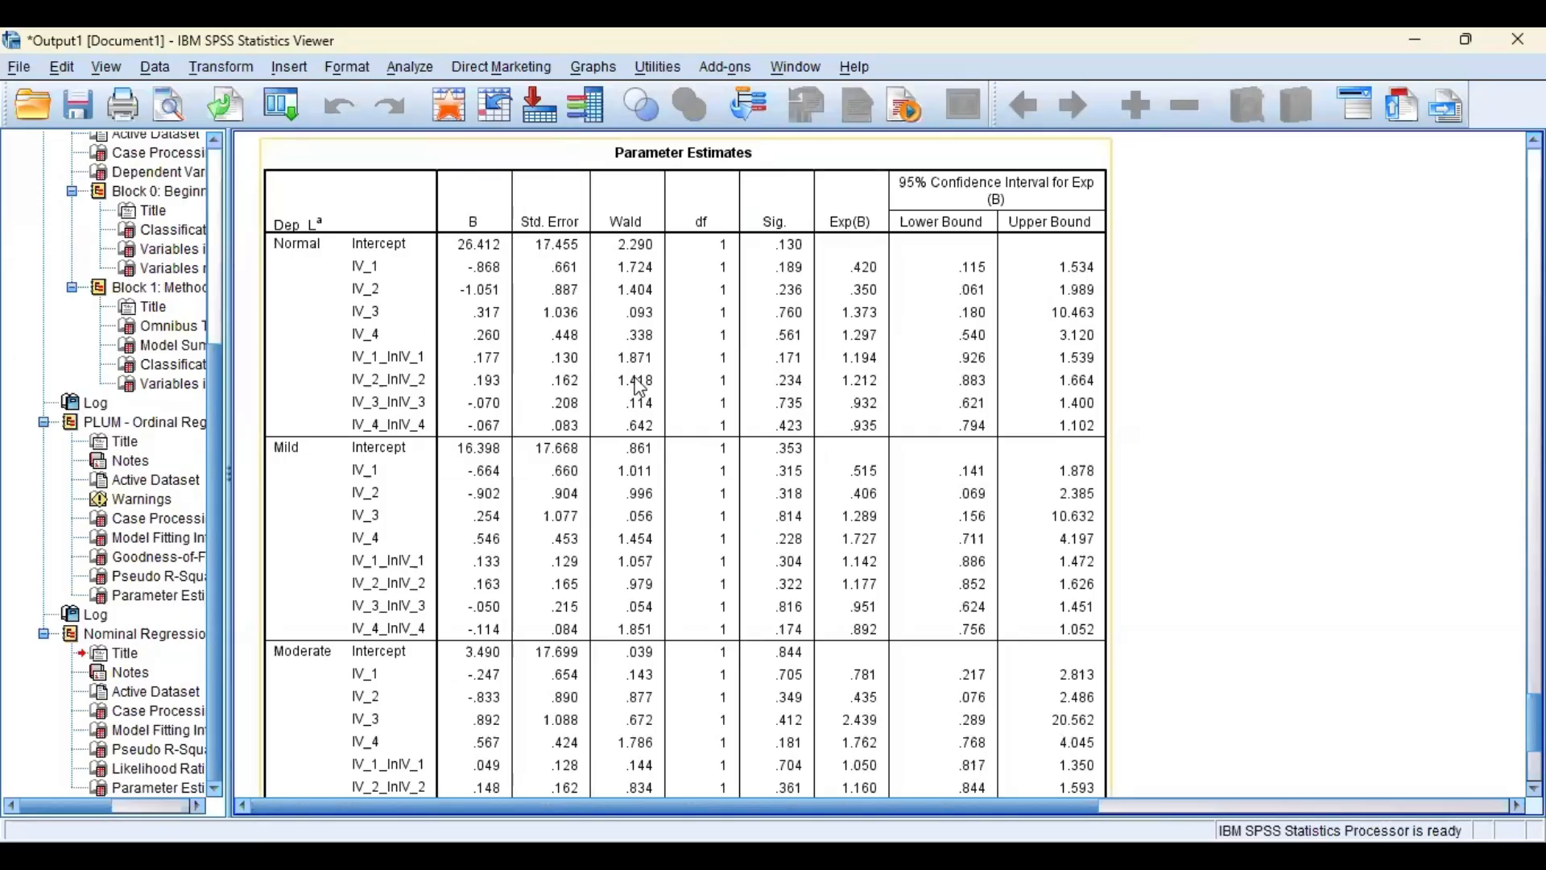
scroll(788, 441, "down", 3)
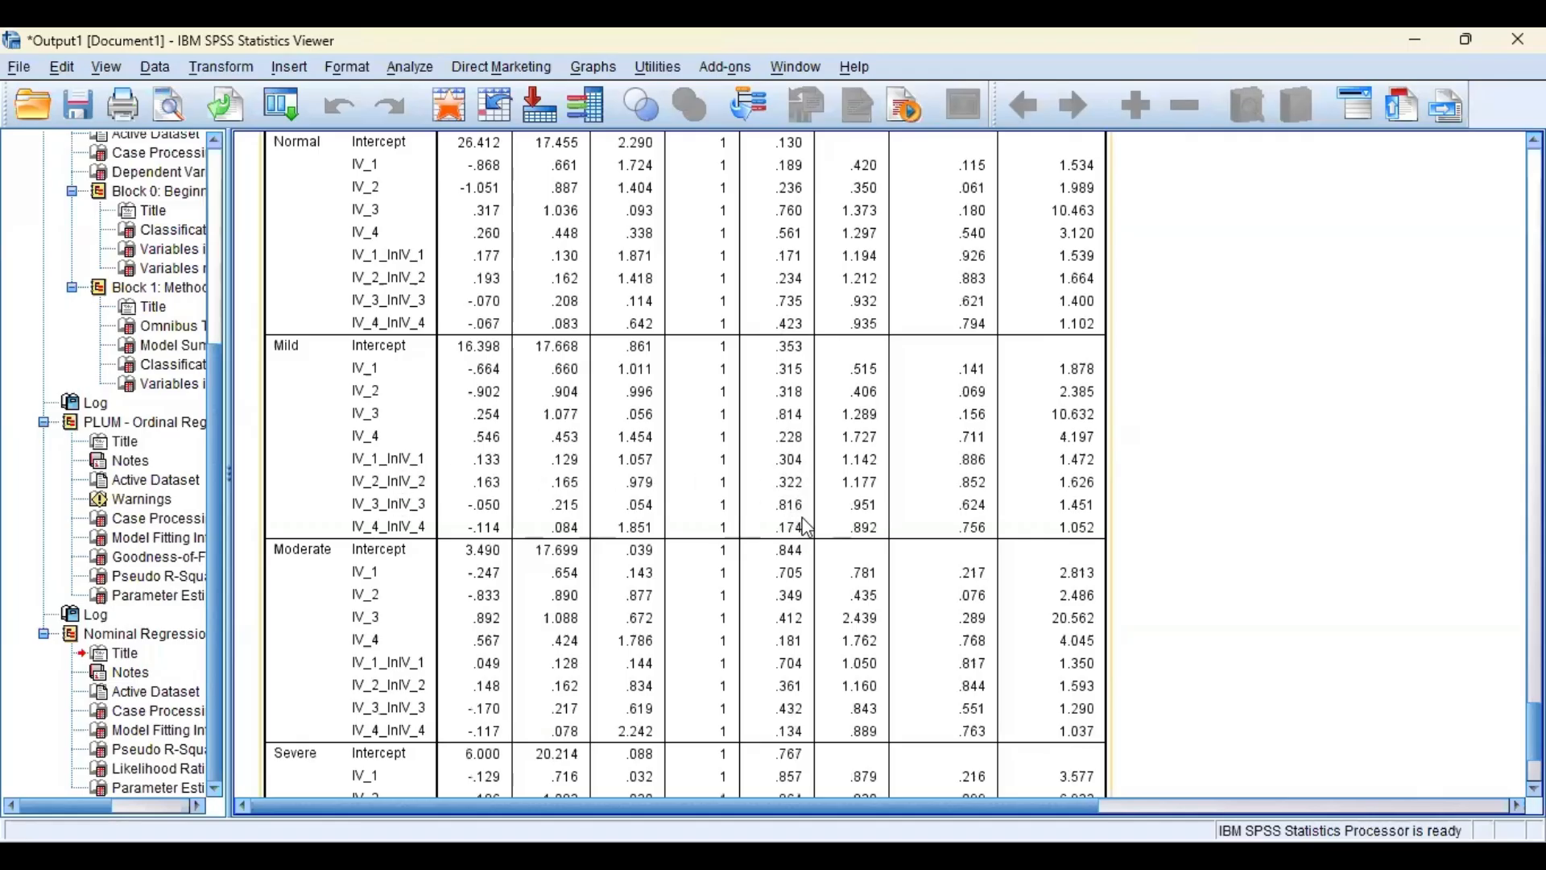
scroll(711, 566, "down", 5)
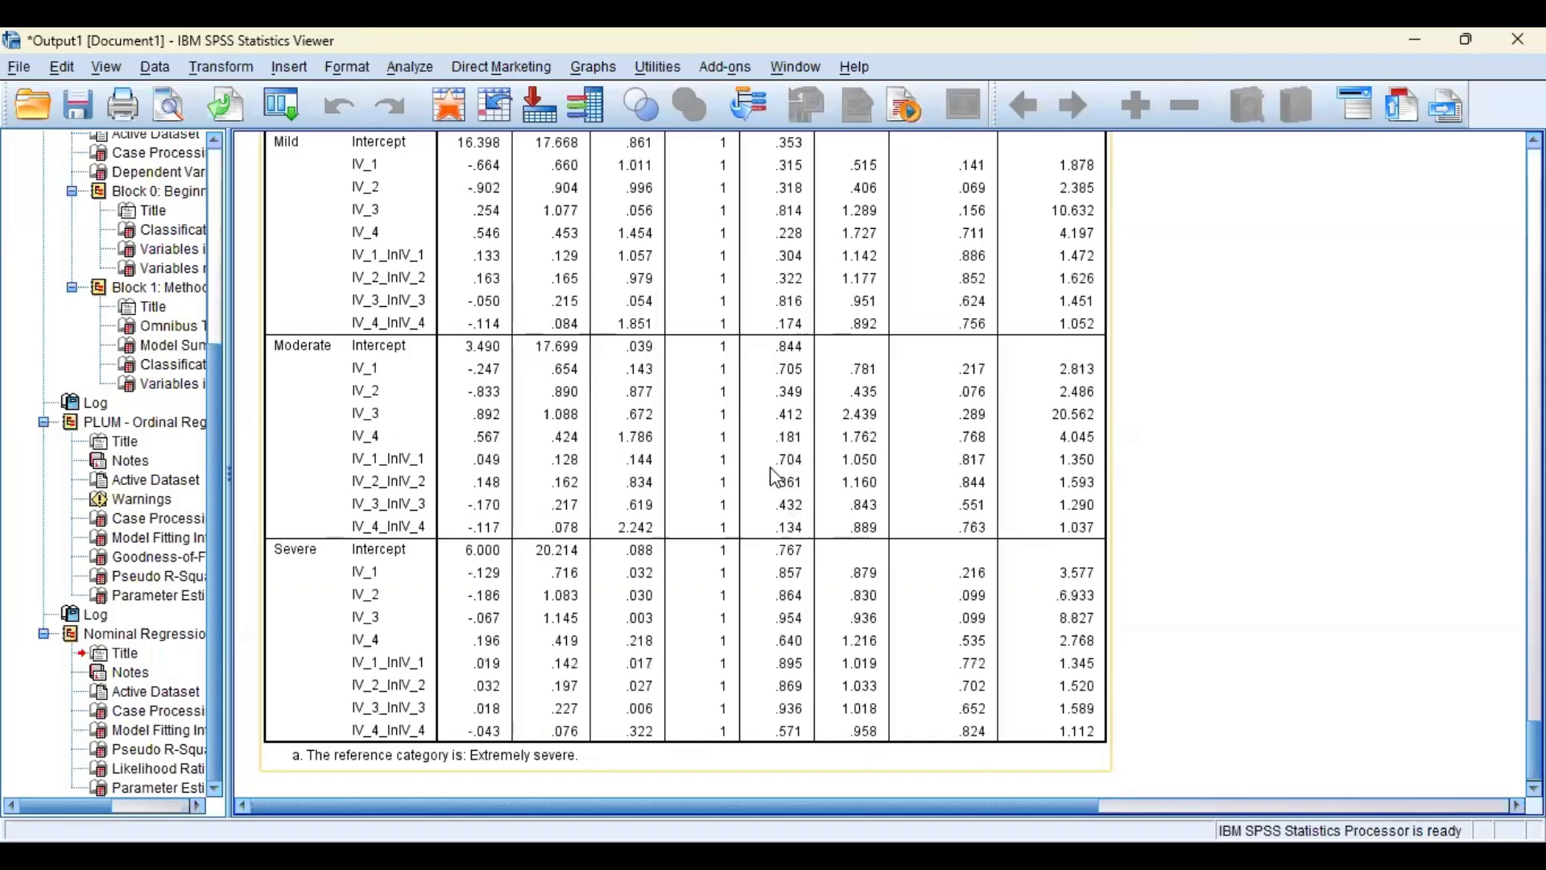
scroll(773, 479, "down", 1)
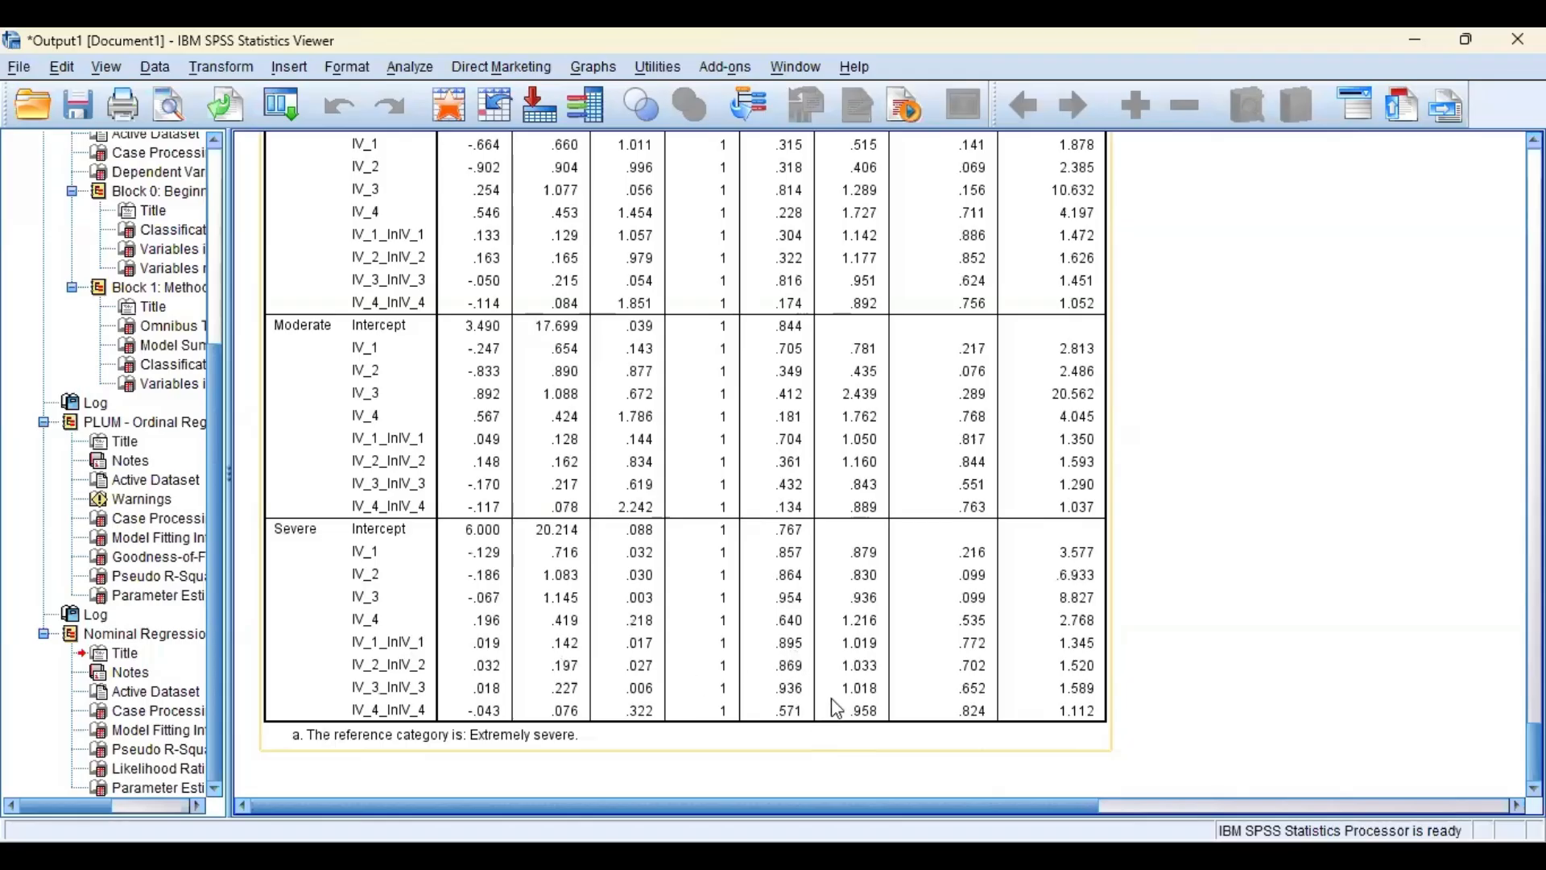
- Review the Model Fitting Information and Likelihood Ratio Tests of the nominal regression and compare its parameter estimates with the ordinal regression's
scroll(837, 701, "up", 15)
scroll(896, 625, "up", 4)
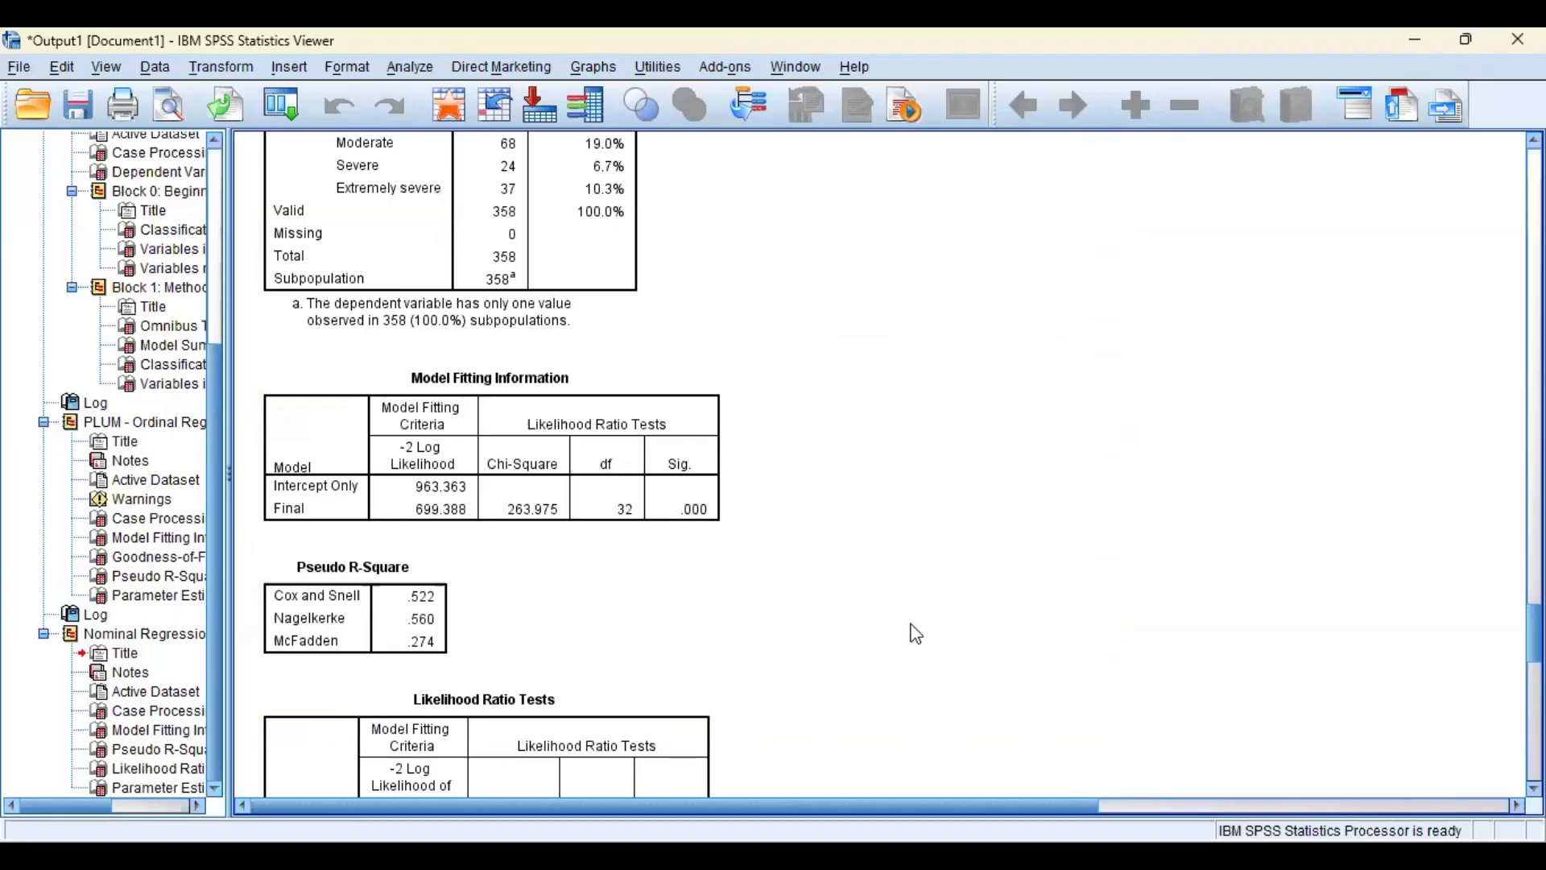
scroll(935, 616, "up", 3)
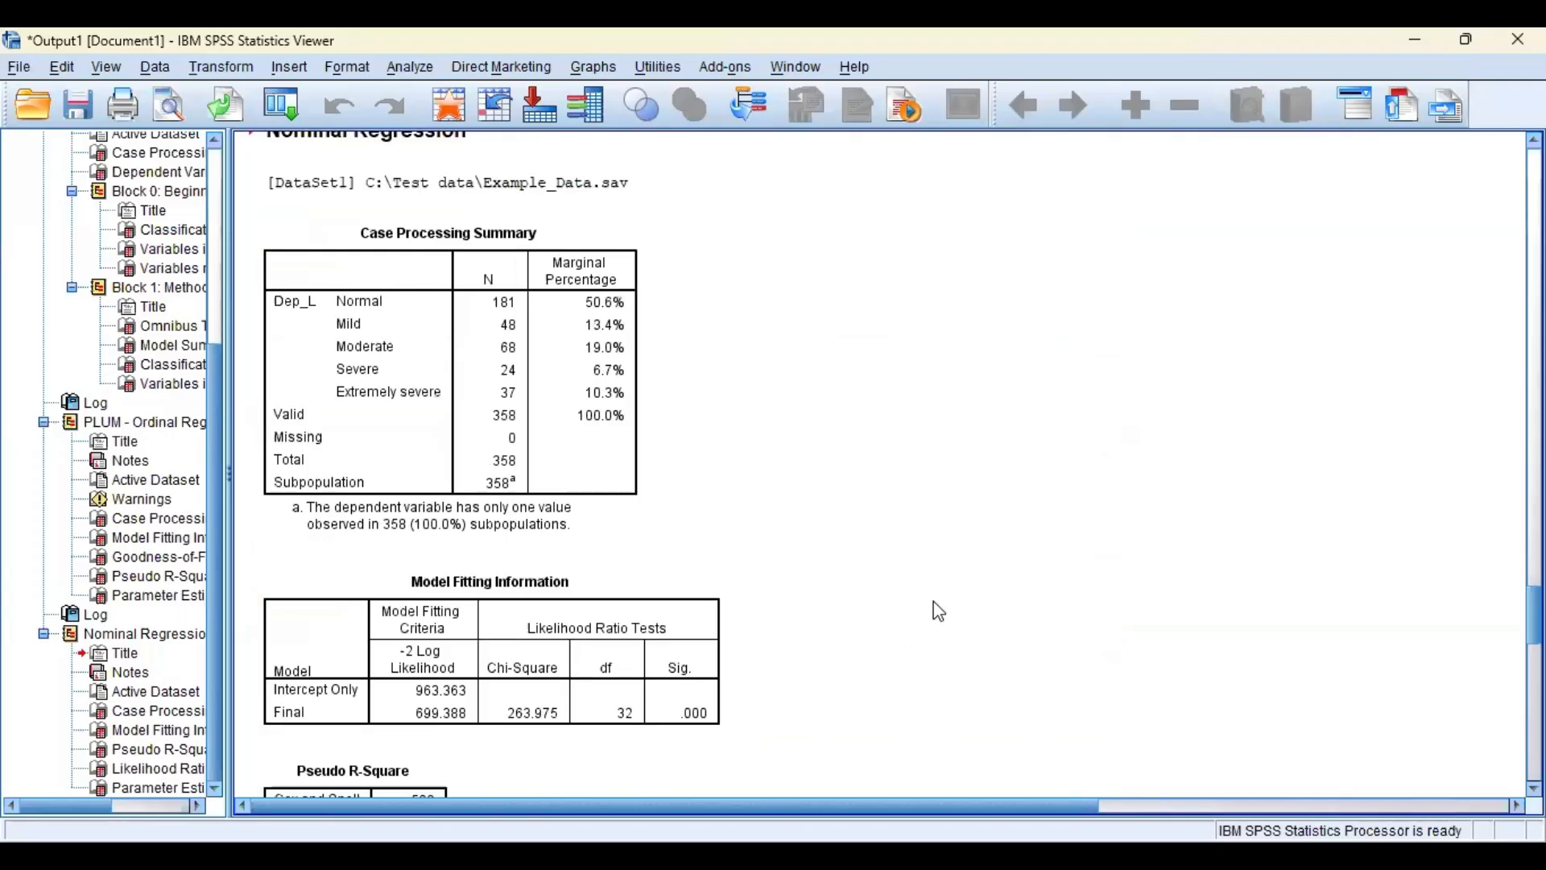
scroll(930, 602, "up", 2)
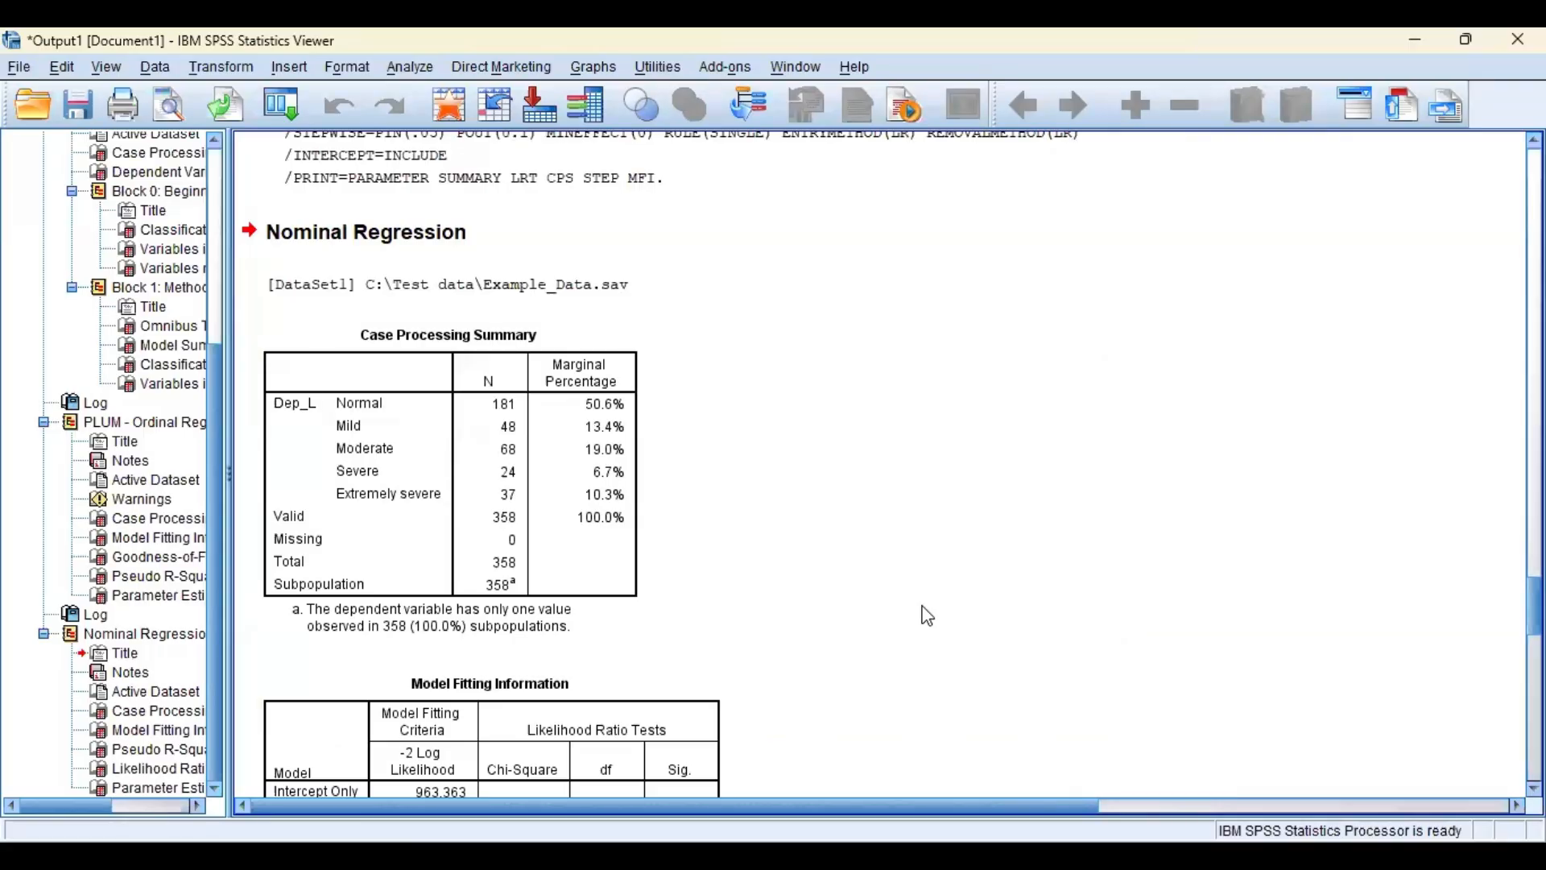
scroll(902, 483, "up", 10)
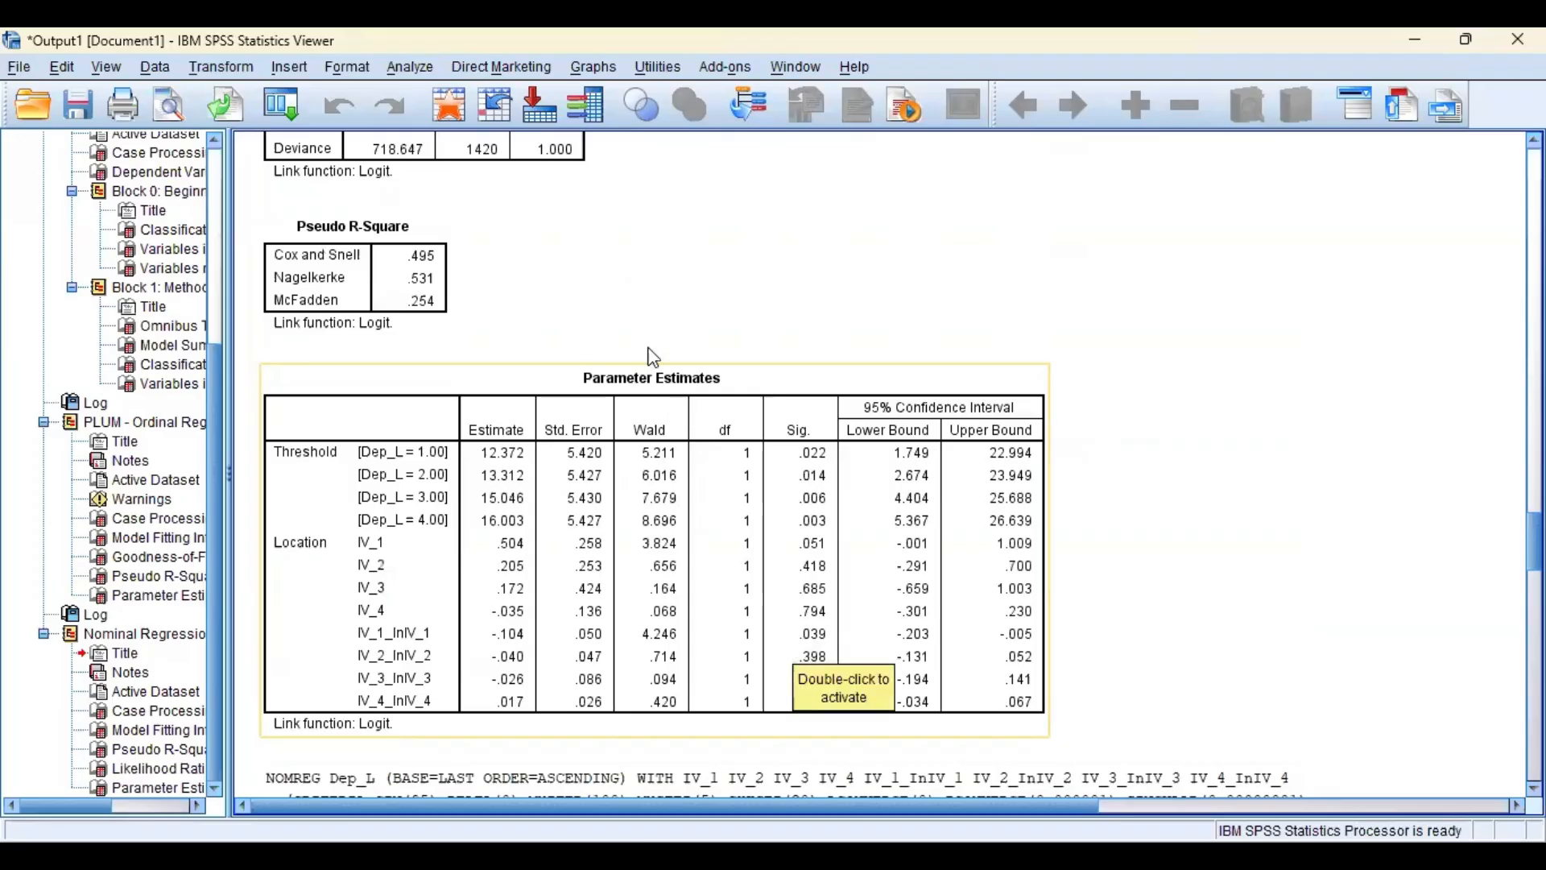
scroll(731, 553, "down", 15)
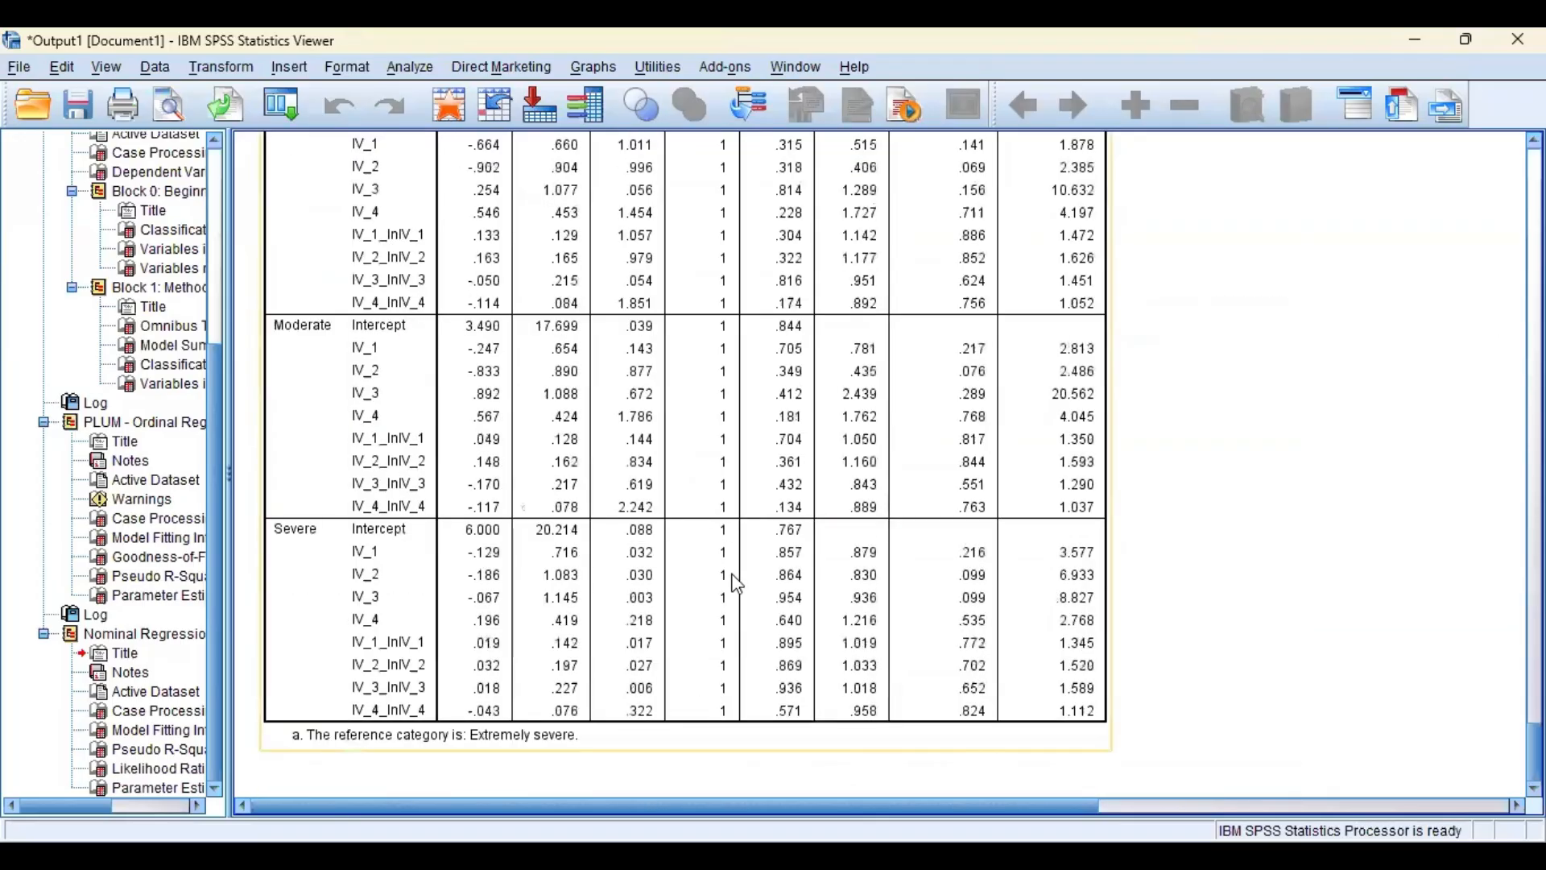
scroll(538, 534, "up", 12)
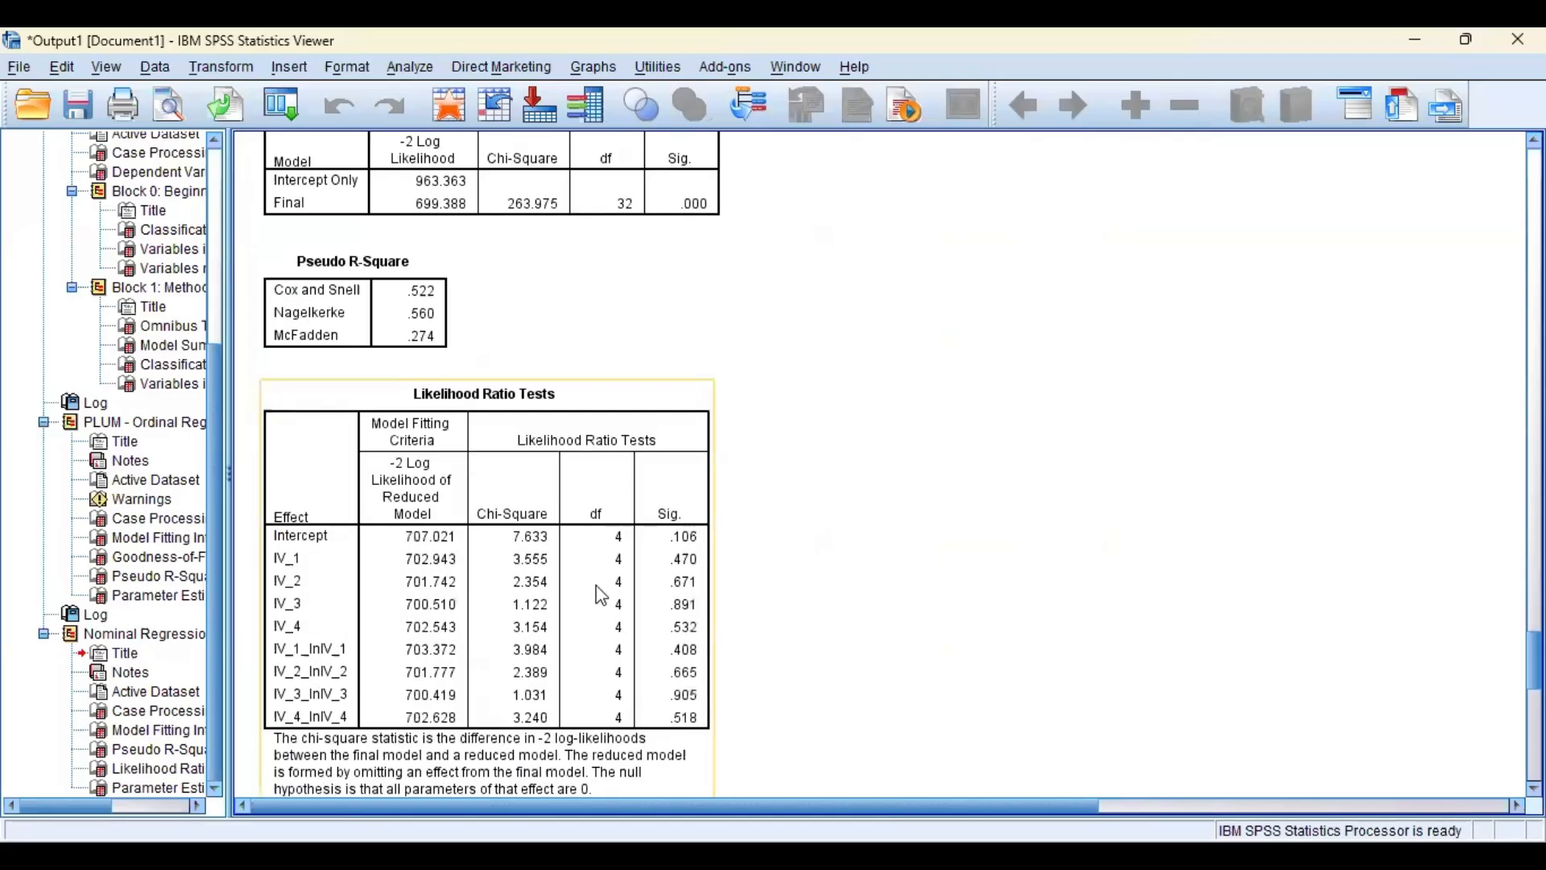
scroll(618, 607, "up", 5)
scroll(680, 568, "down", 18)
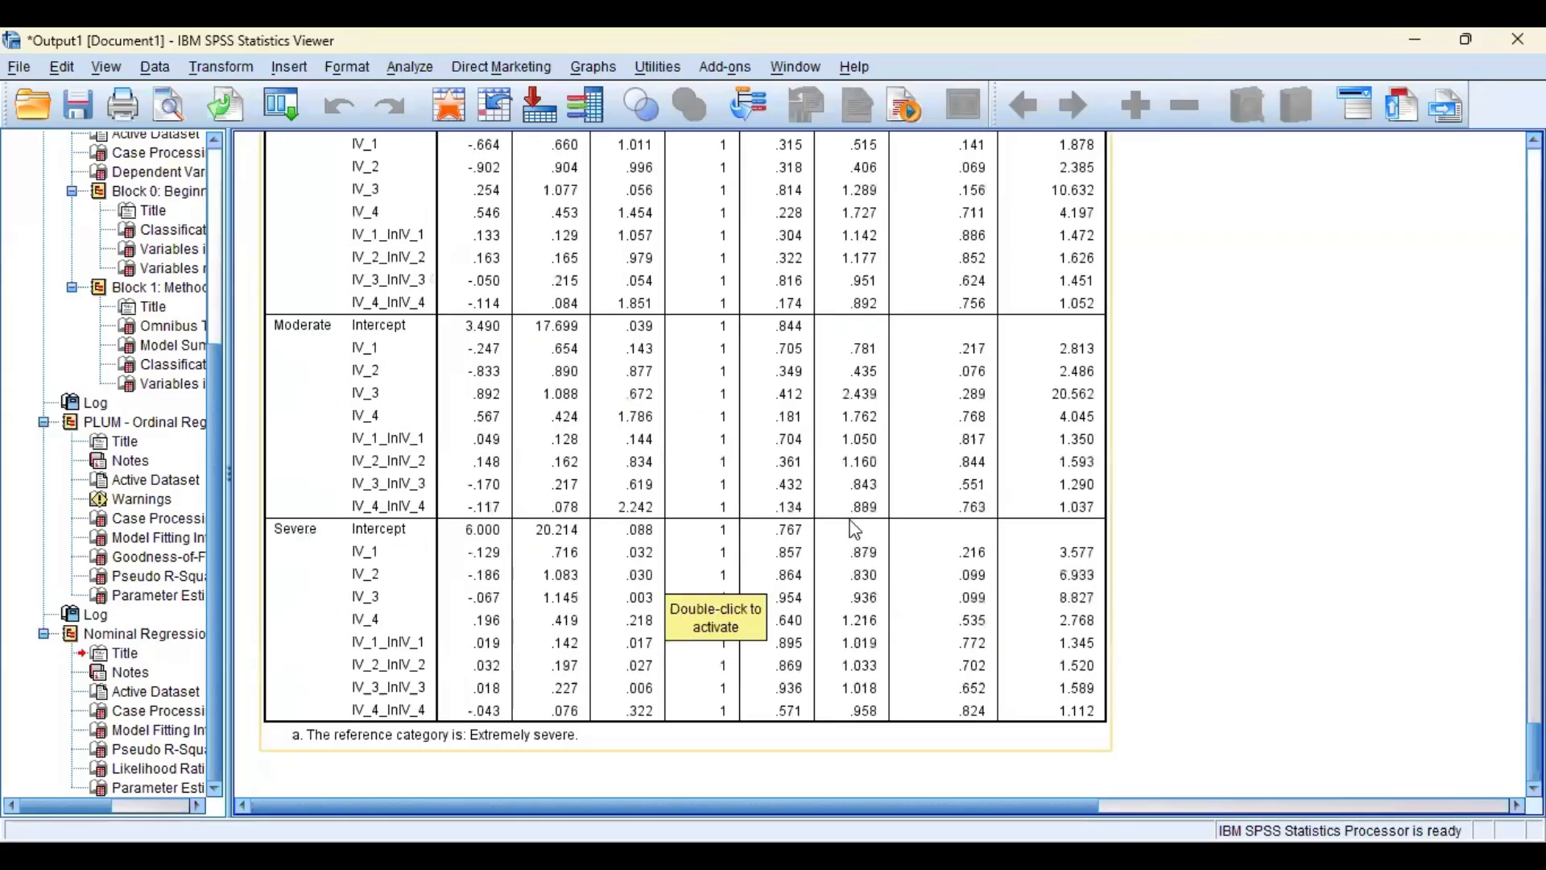
scroll(670, 581, "up", 10)
scroll(838, 531, "up", 3)
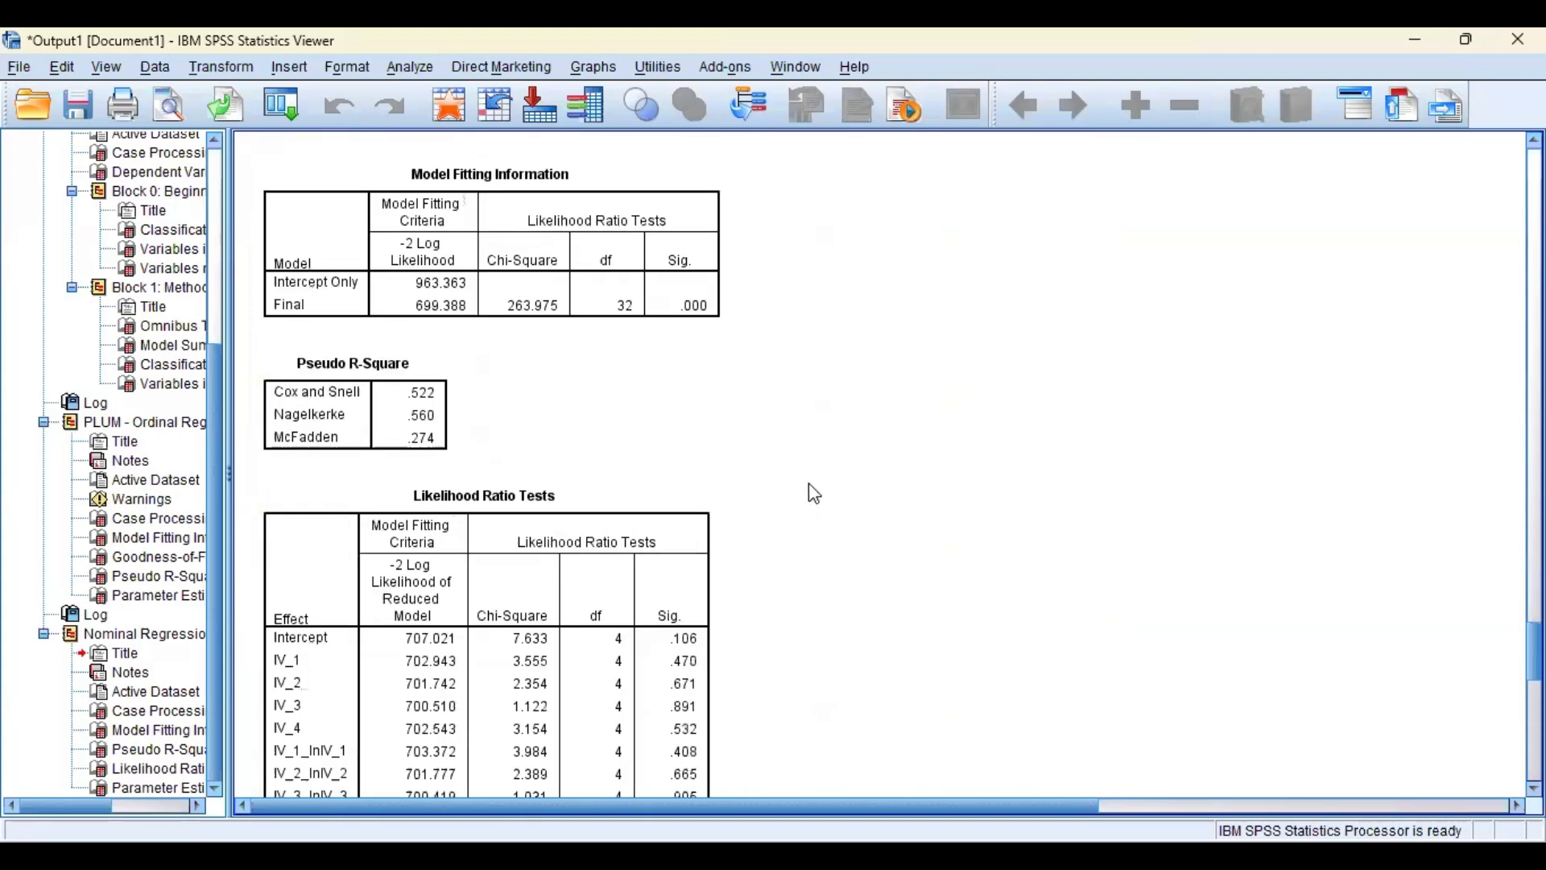
scroll(1184, 346, "down", 13)
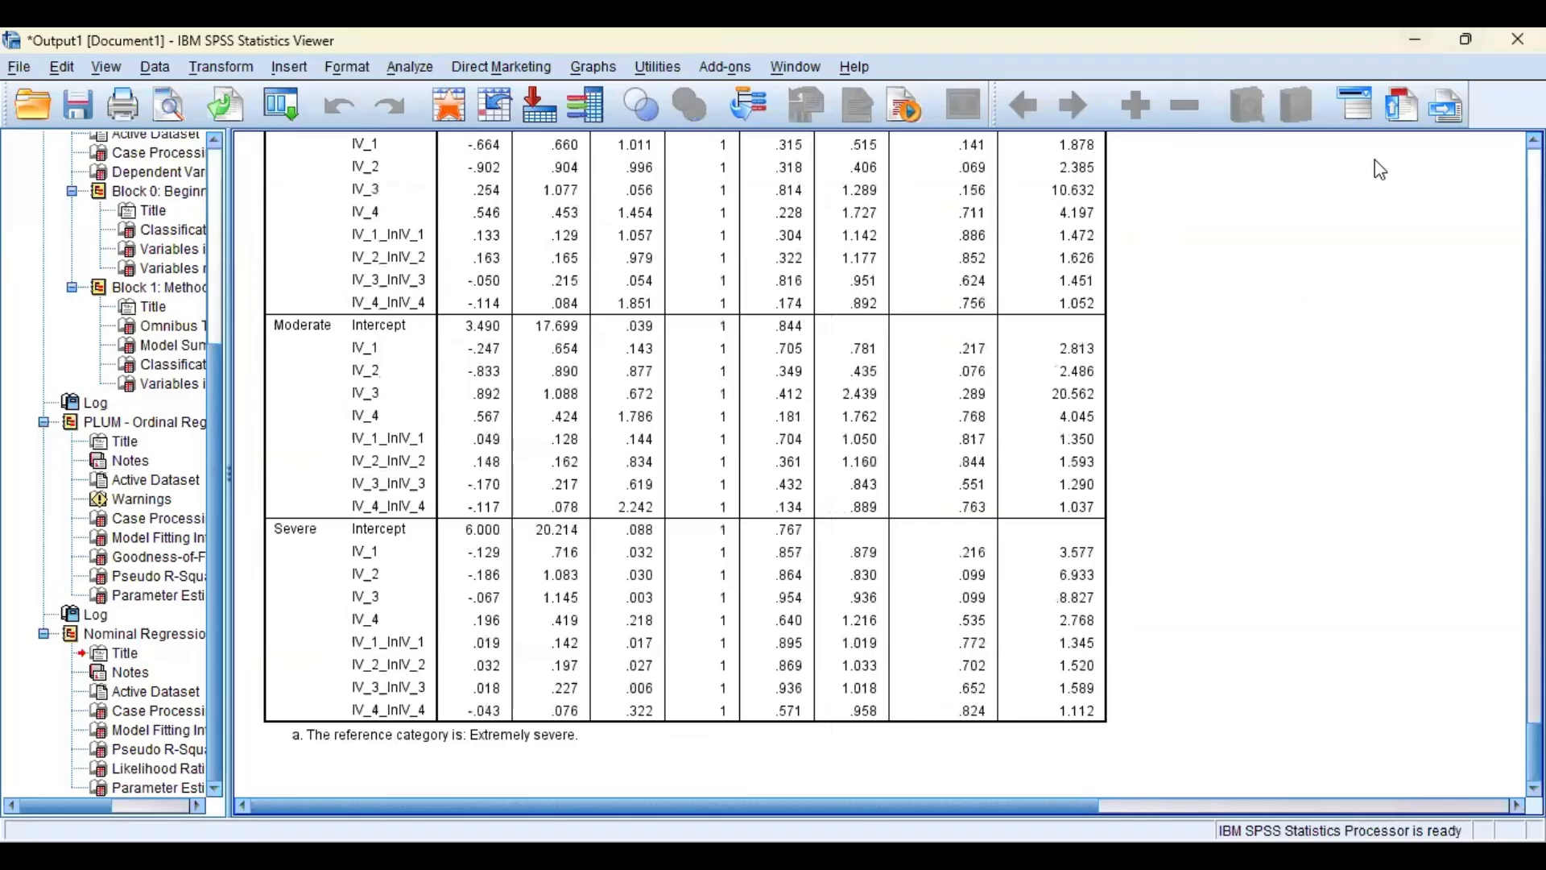
- Minimize the output window to return to the Data Editor and select the Dep_L column
left_click(579, 597)
left_click(1422, 37)
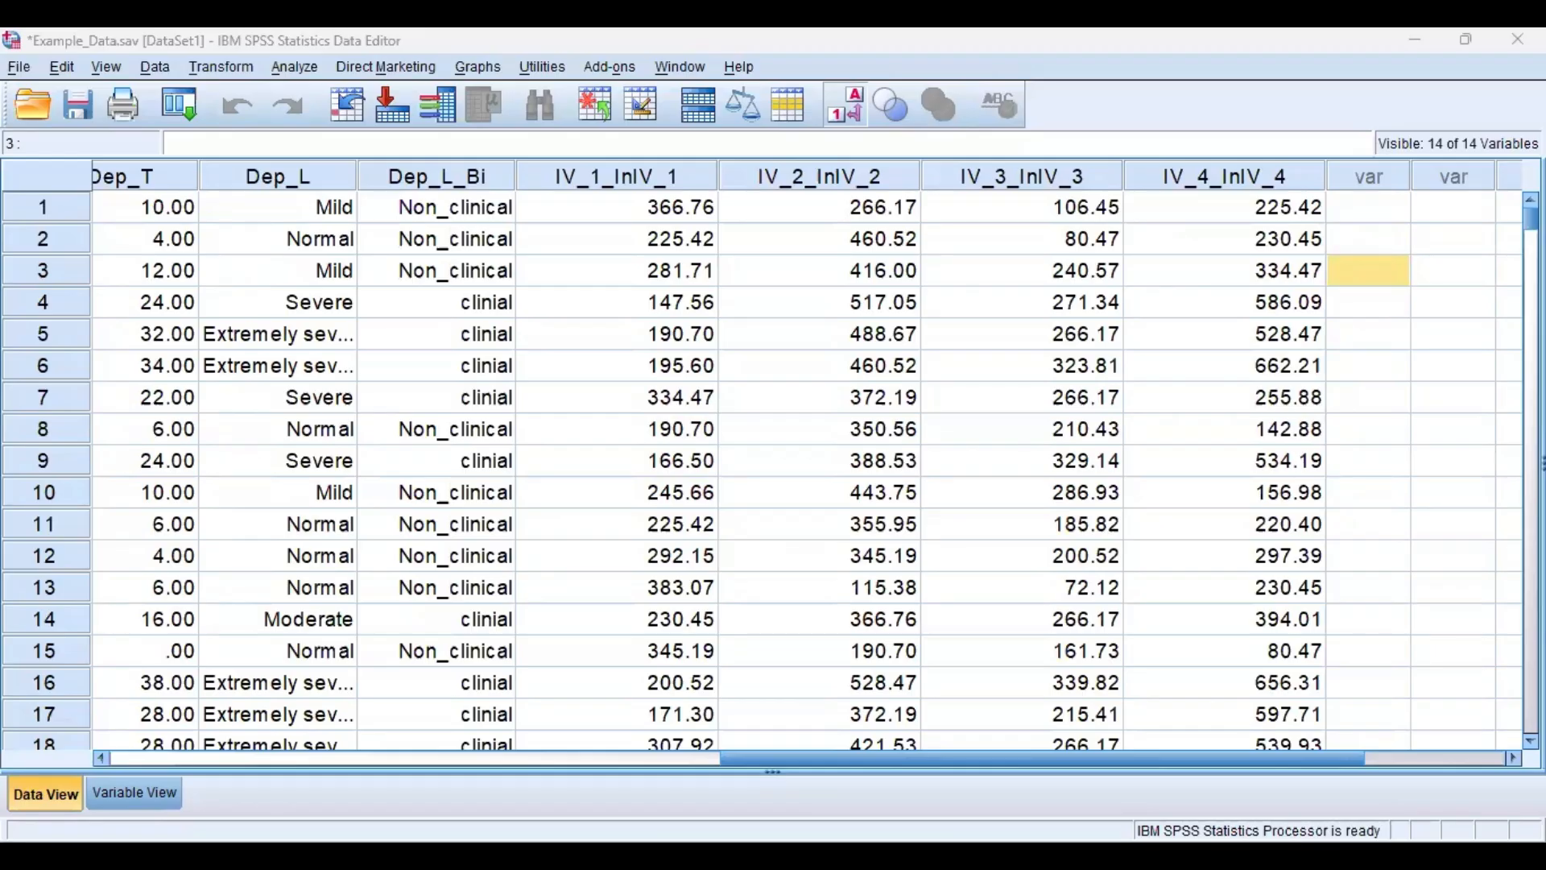
left_click(319, 184)
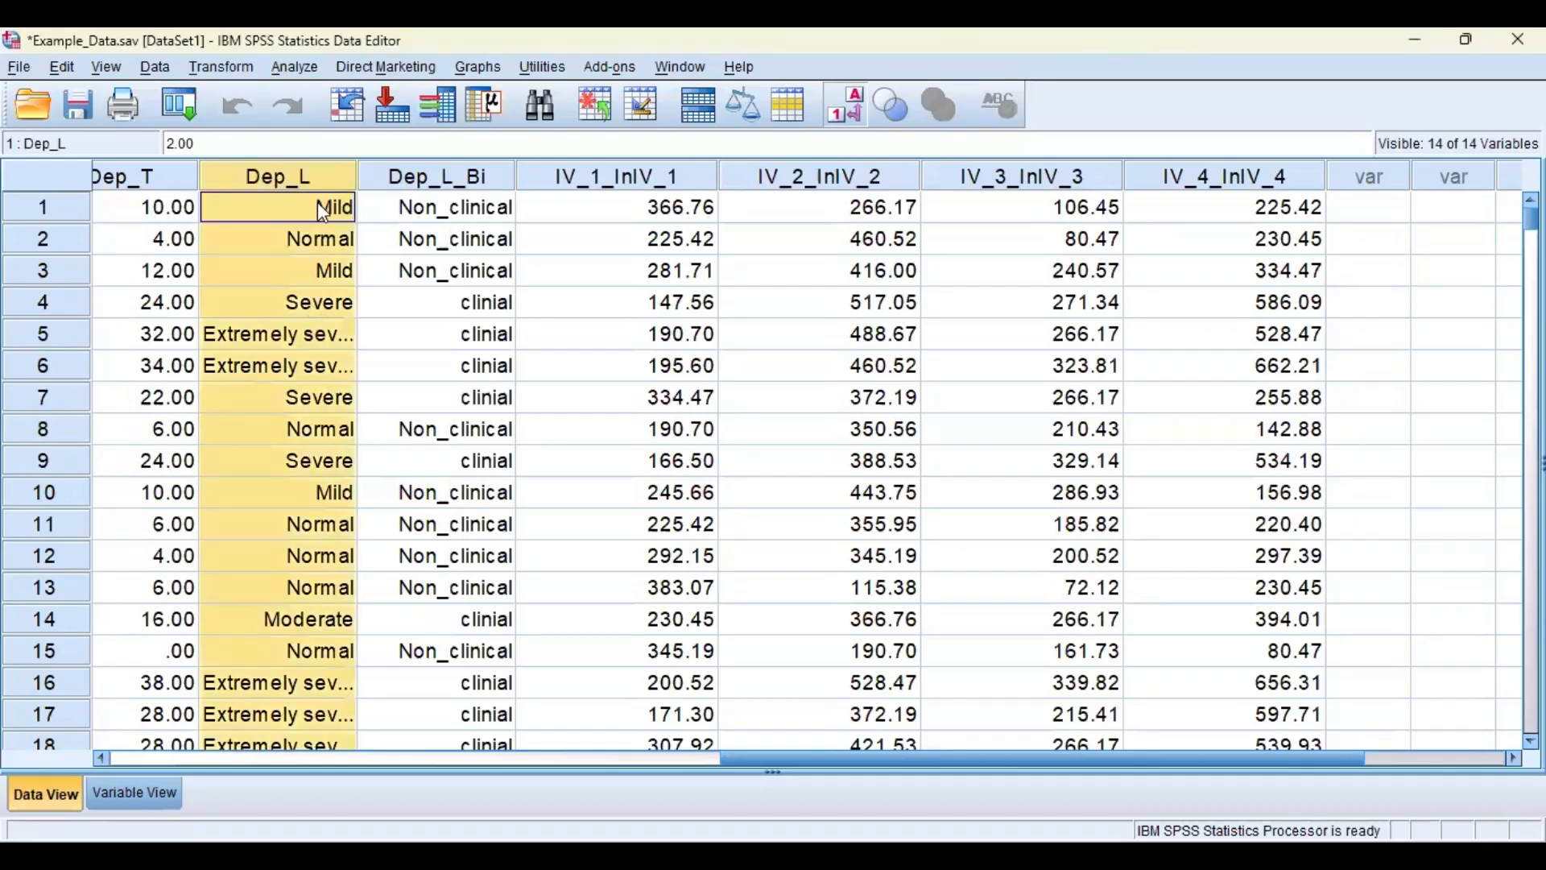